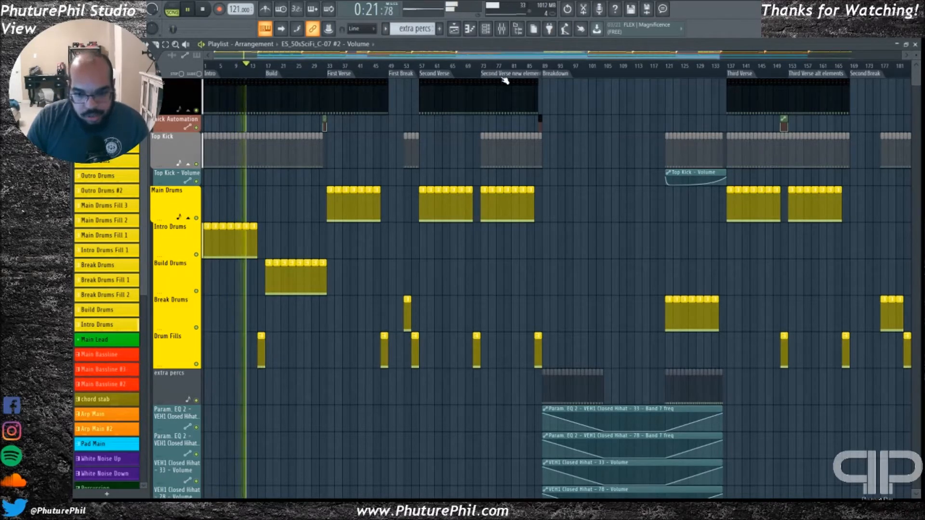
Stop playback, play the opening bars of the intro from the start, and stop again
key(space)
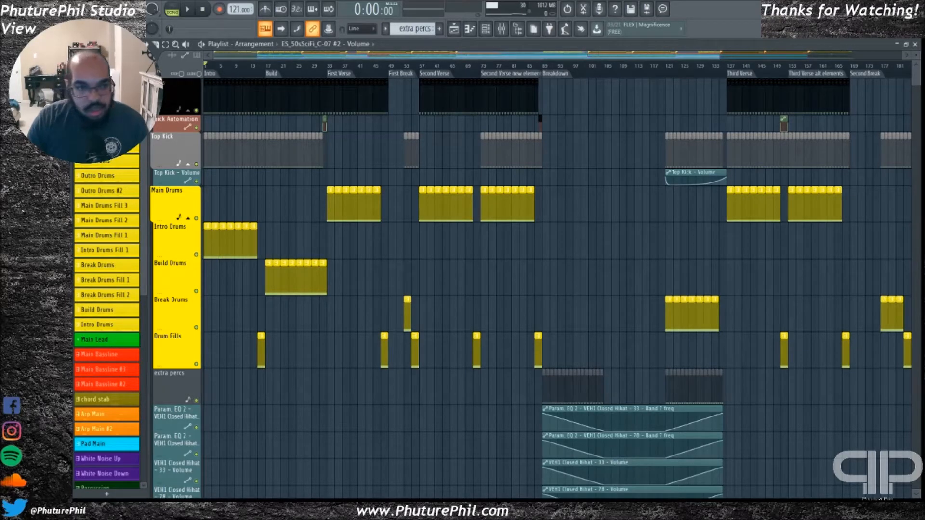
key(space)
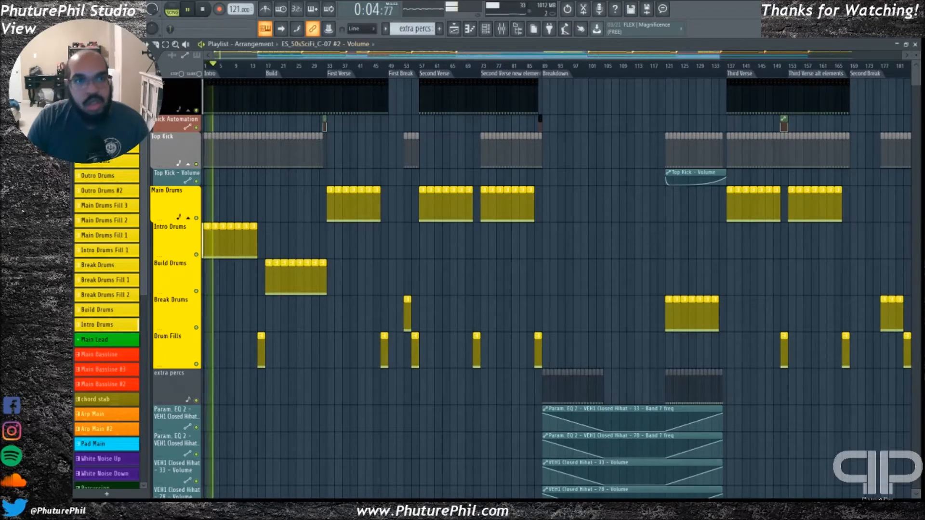
key(space)
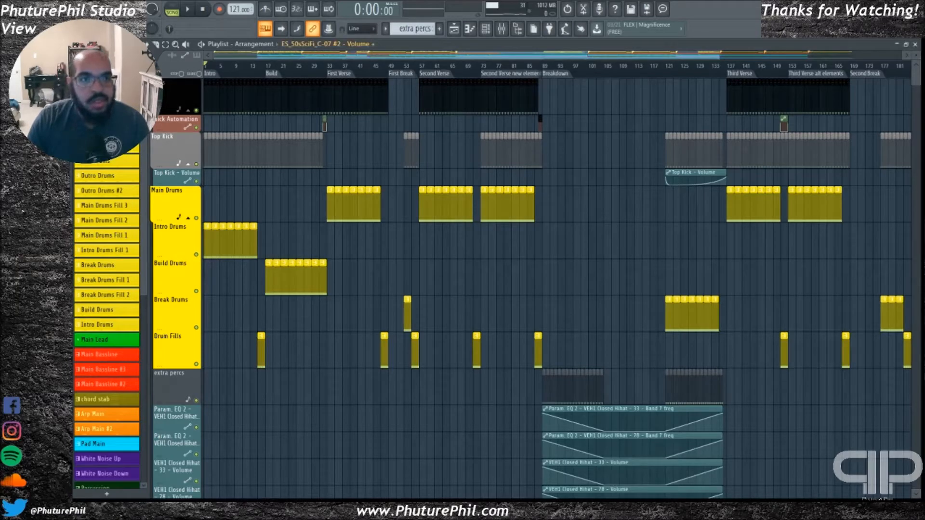
Play the arrangement from the First Verse marker and hide the list of patterns beside the tracks
click(339, 74)
key(space)
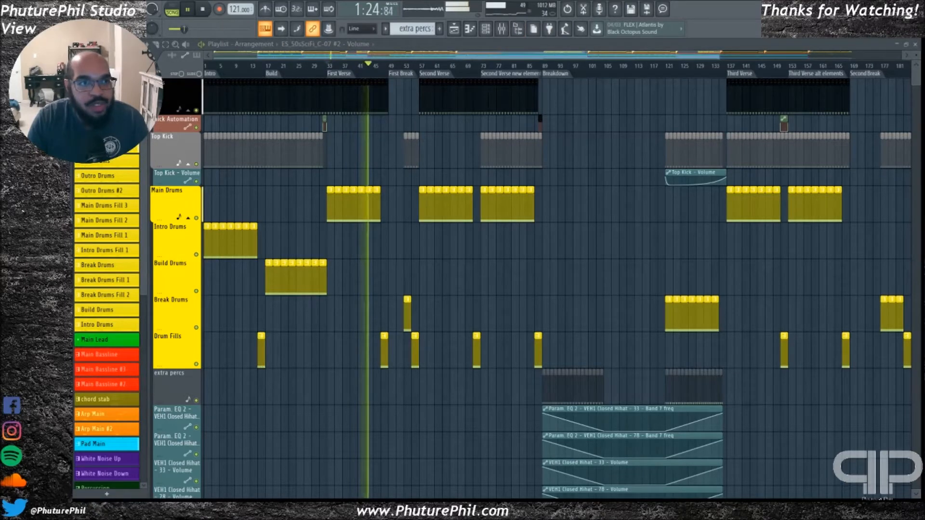
click(520, 30)
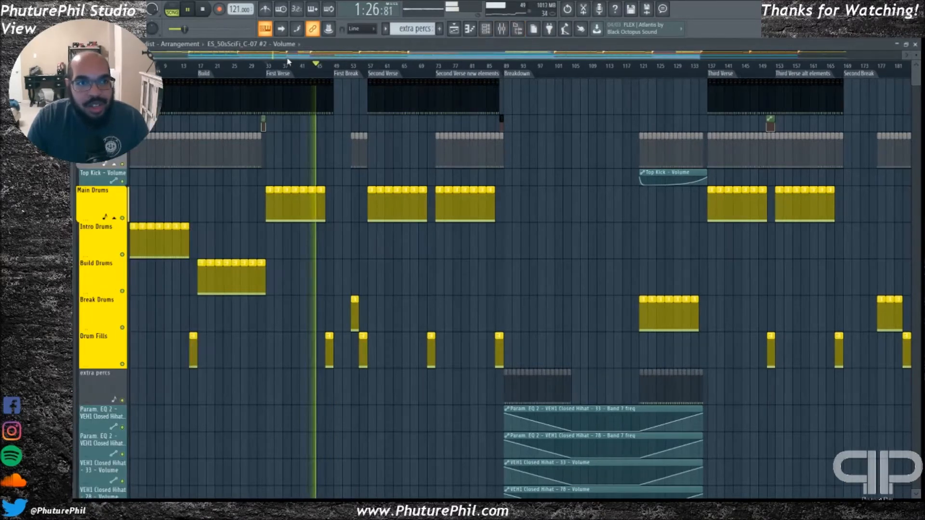
Examine the drum arrangement along the timeline, from the intro and build through the verses and breakdown to the outro
scroll(281, 58, up, 5)
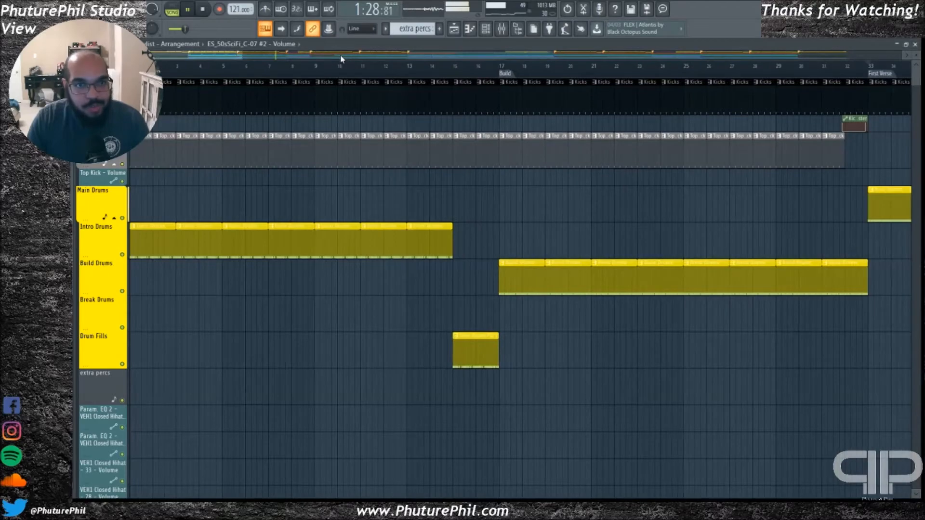
scroll(340, 58, down, 5)
drag(341, 57, 397, 57)
scroll(434, 221, down, 3)
scroll(440, 223, up, 3)
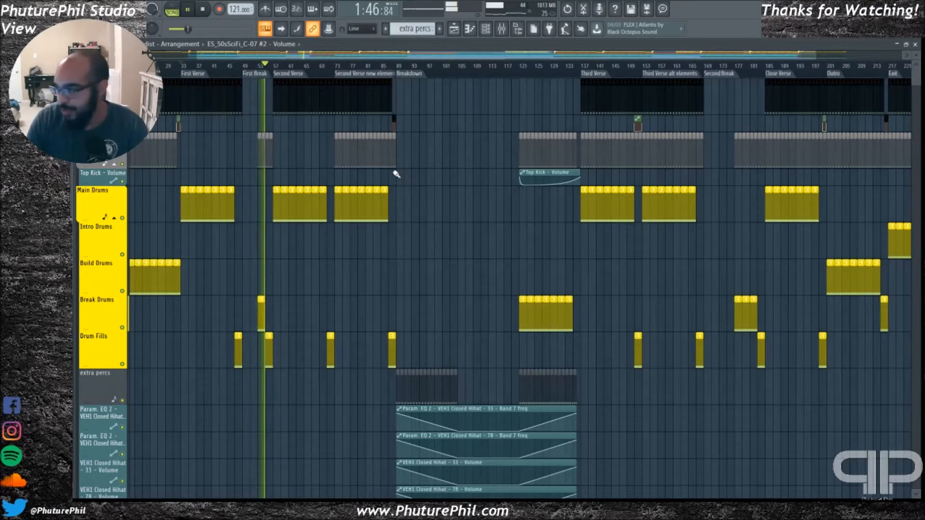
drag(326, 56, 310, 93)
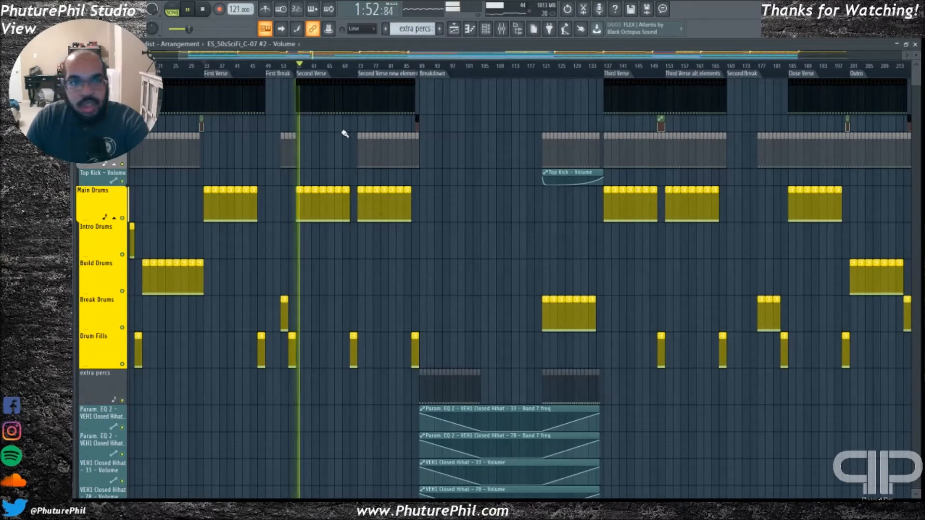
drag(368, 57, 373, 59)
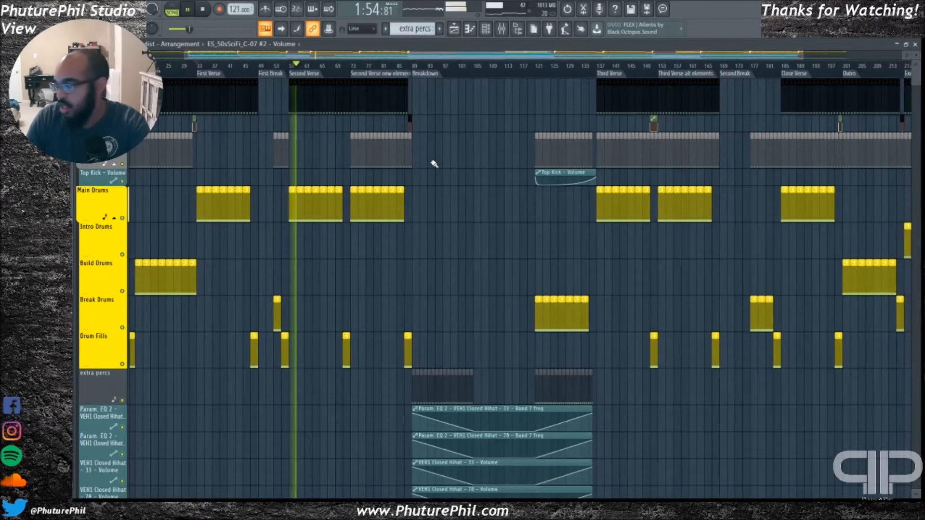
Examine the tracks below the drums, including percussion, atmosphere, odyssey melody, moony arp, their automation clips and the effect samples
scroll(447, 268, down, 4)
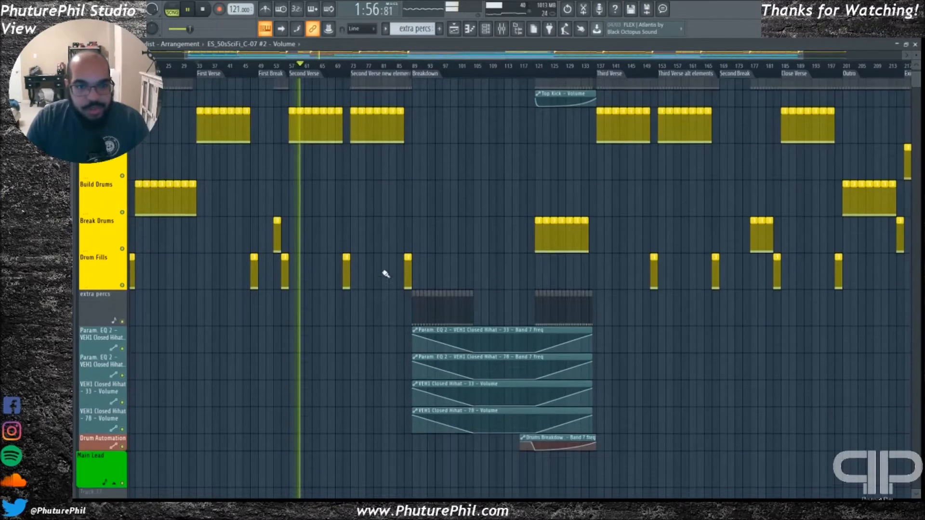
scroll(379, 289, up, 2)
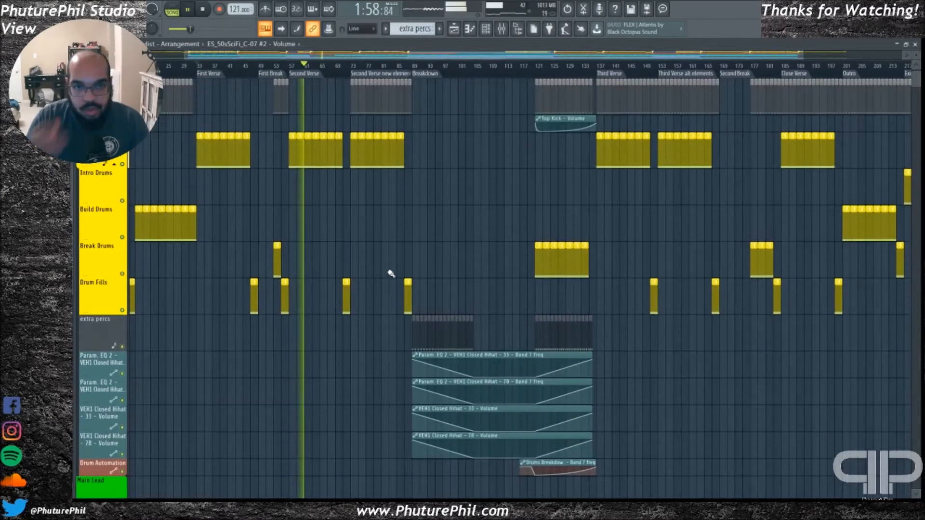
scroll(388, 261, down, 8)
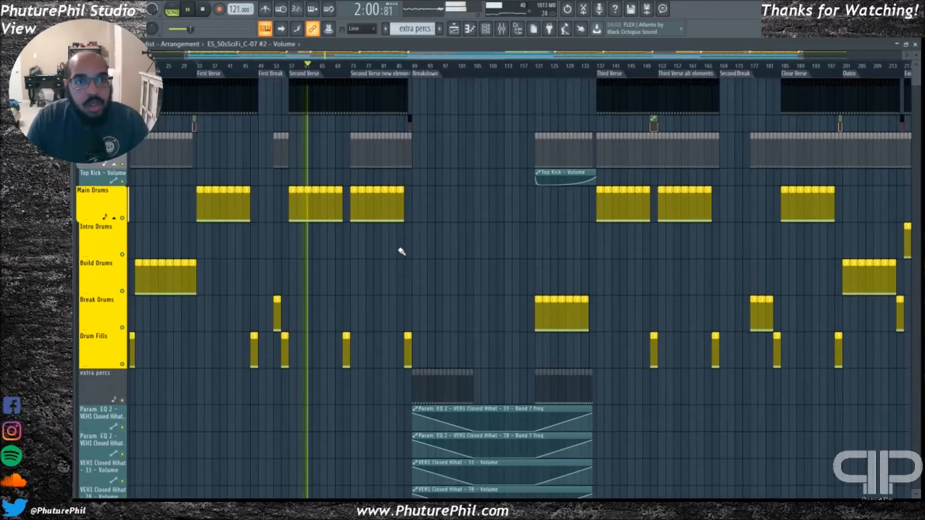
scroll(376, 225, down, 12)
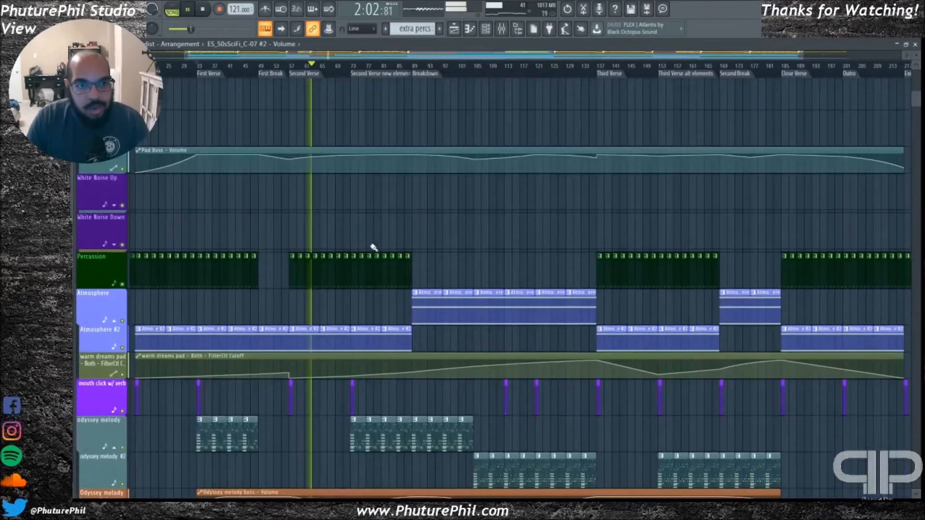
scroll(363, 255, down, 12)
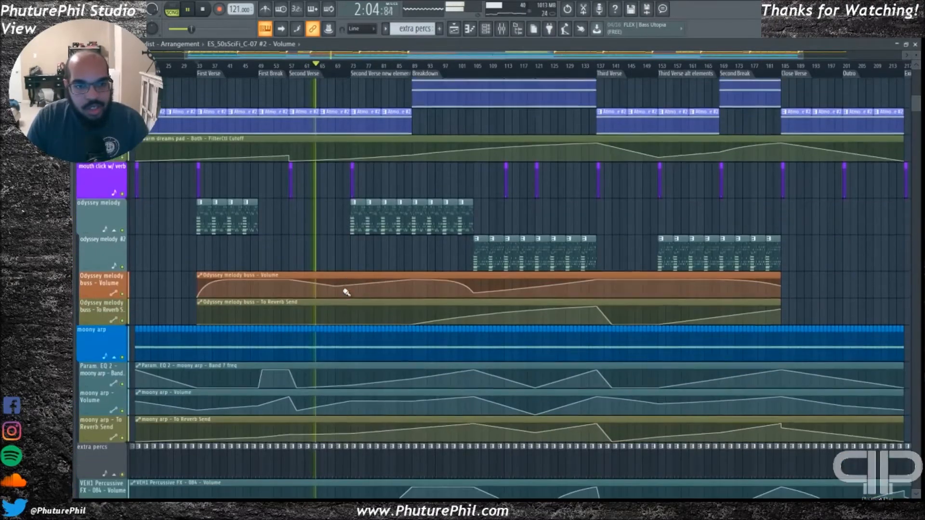
scroll(349, 287, down, 3)
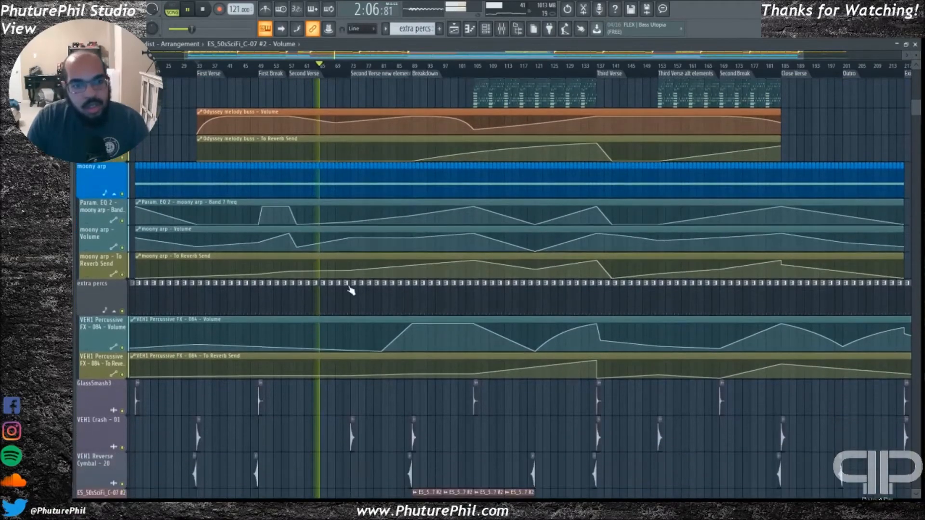
scroll(350, 292, down, 12)
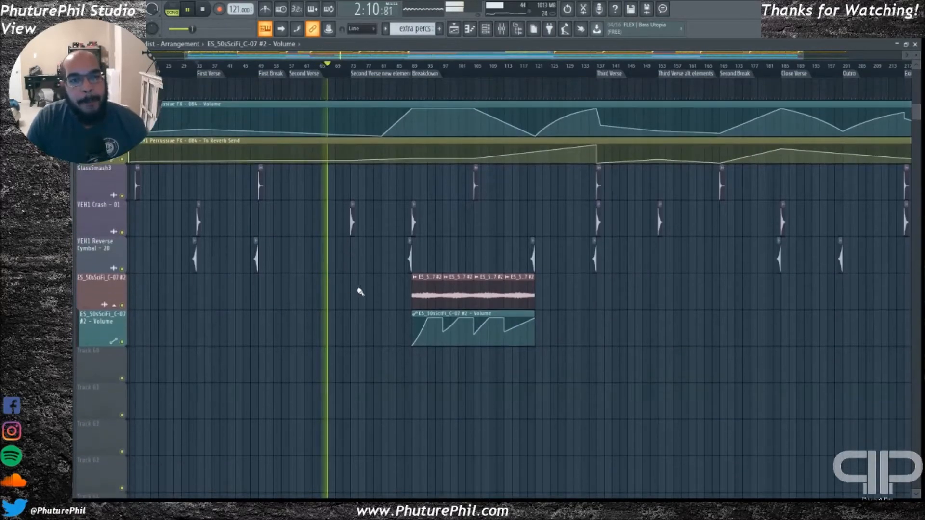
scroll(381, 288, up, 20)
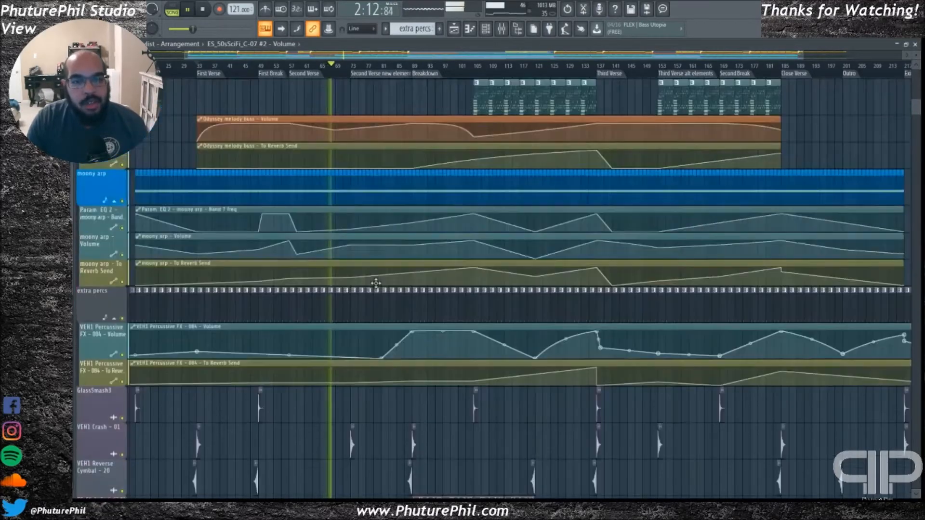
Stop playback and restart it from the "Second Verse new elements" marker
key(space)
scroll(374, 103, up, 20)
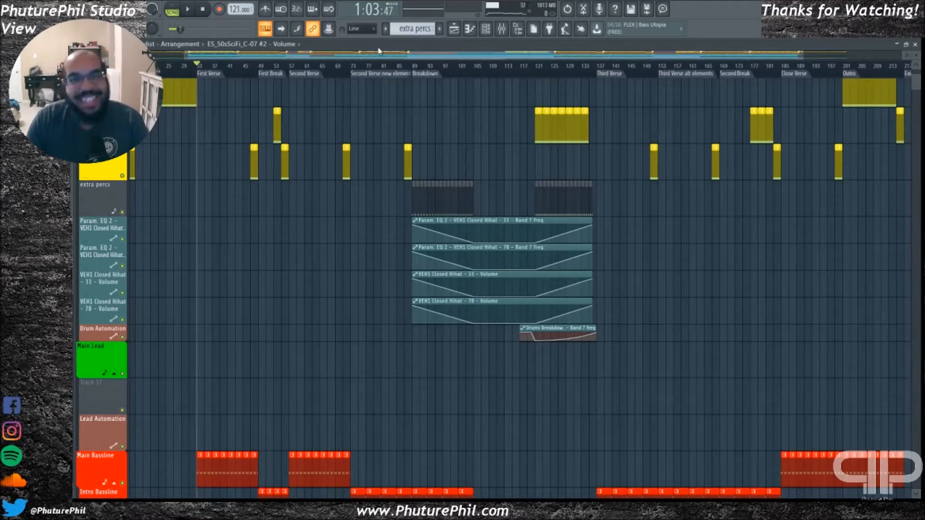
click(383, 75)
scroll(392, 186, up, 5)
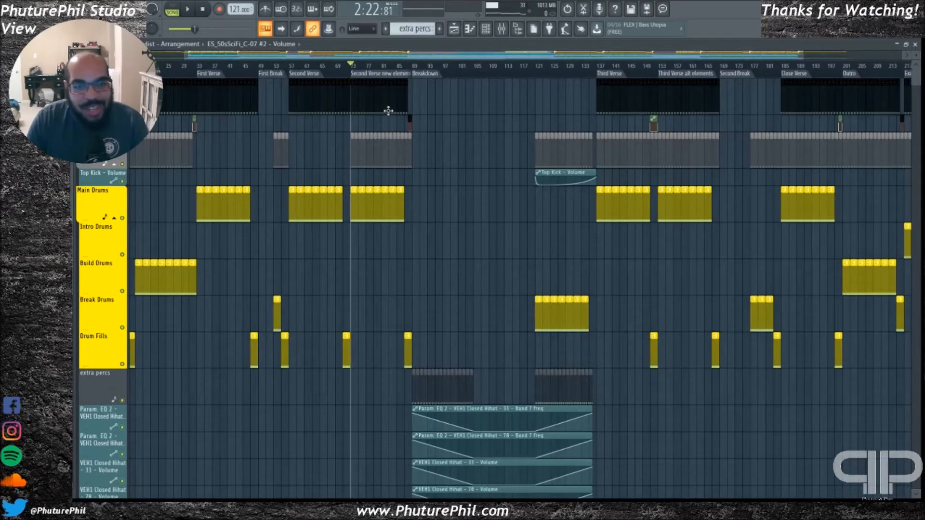
drag(387, 56, 400, 66)
key(space)
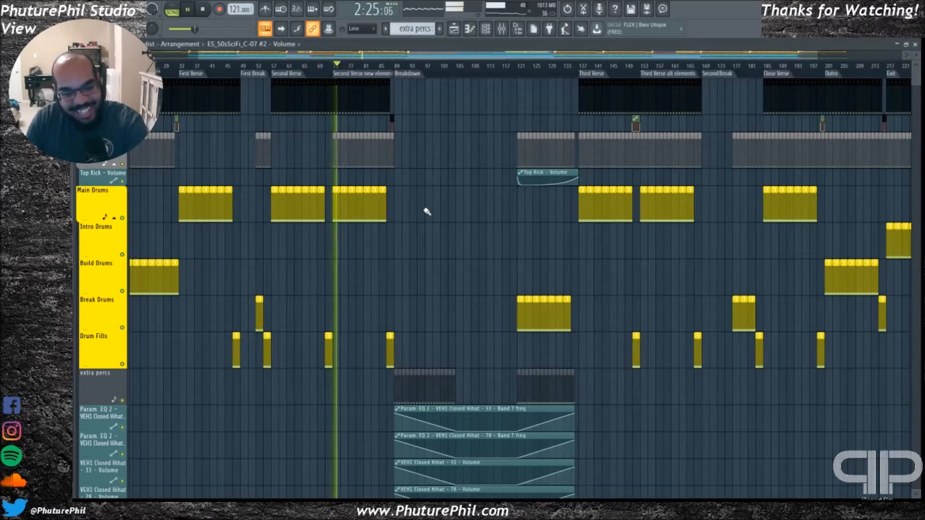
Examine the bassline clips in the second verse's new-elements section at close range during playback, and stop playback
scroll(347, 260, down, 11)
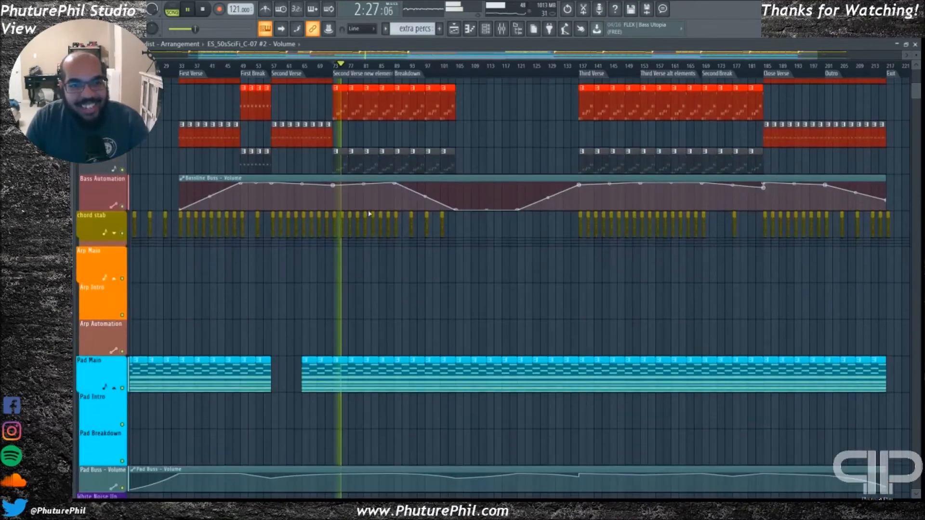
key(Page_Up)
drag(290, 61, 428, 57)
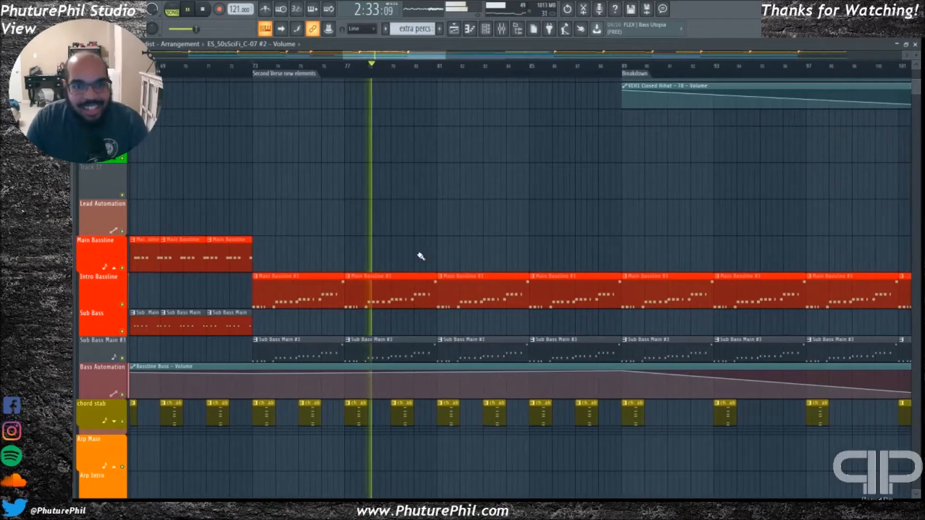
key(space)
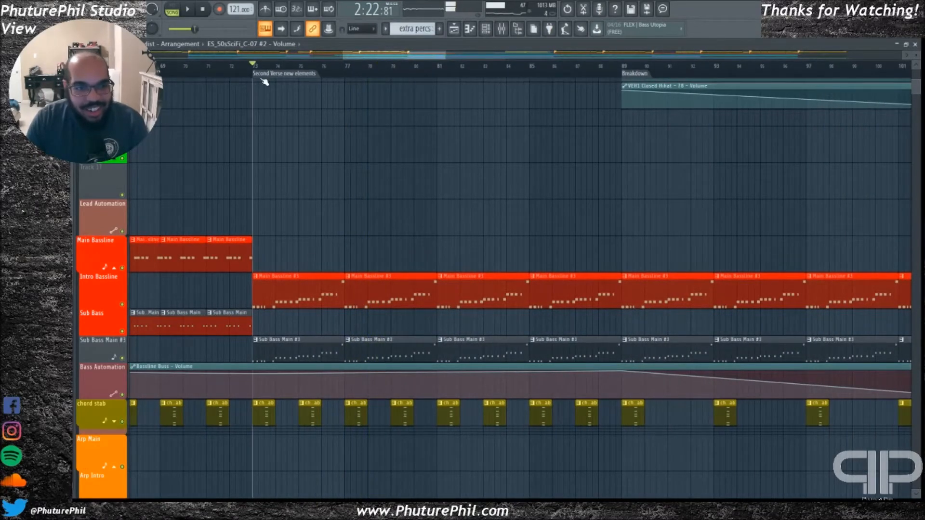
Open the first Main Bassline #3 clip's notes in the piano roll, play the pattern, and show the channel rack and mixer
double_click(296, 283)
drag(383, 55, 255, 55)
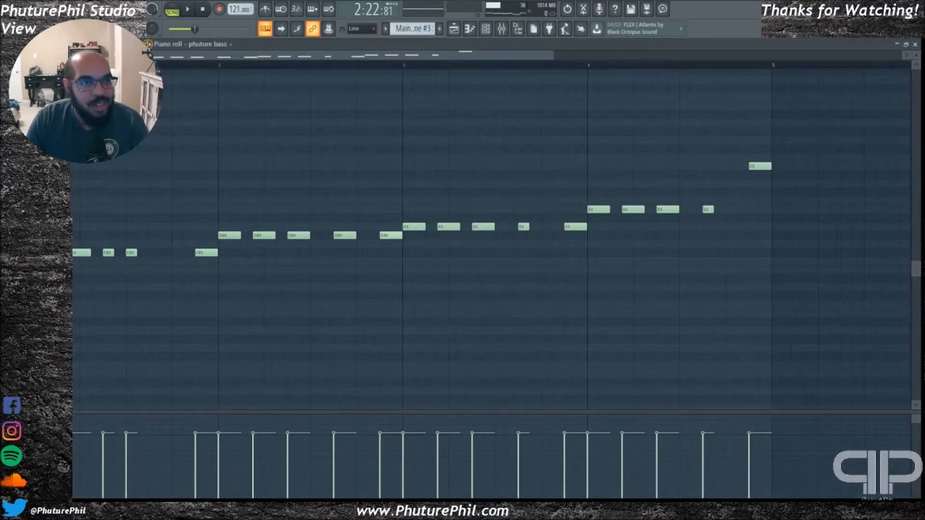
key(F6)
key(F9)
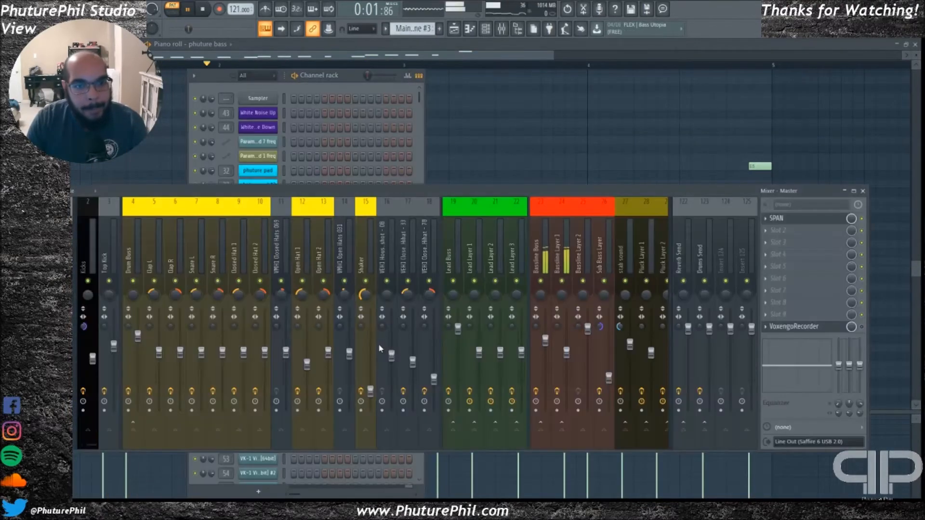
Select the Bassline Layer 1 mixer track and view its Fruity parametric EQ 2 while the bassline plays
drag(531, 191, 557, 192)
click(593, 240)
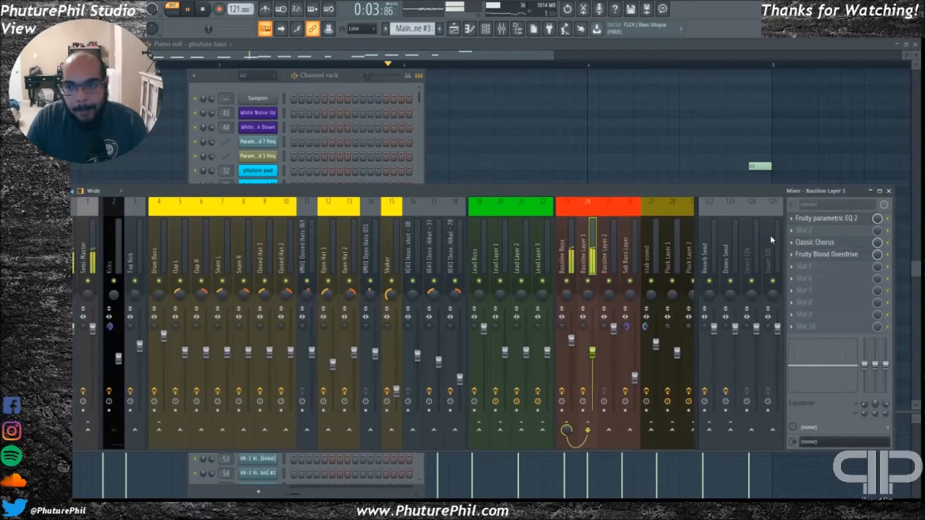
click(816, 223)
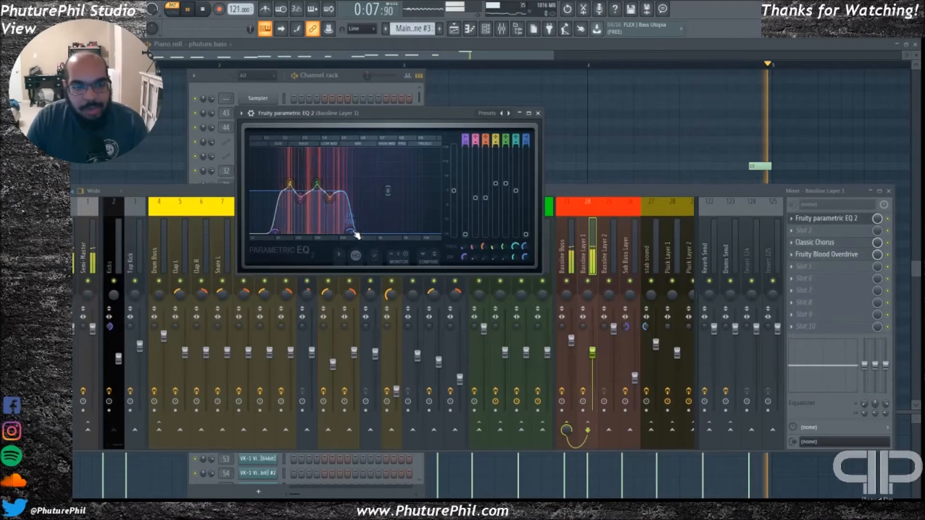
drag(391, 126, 443, 125)
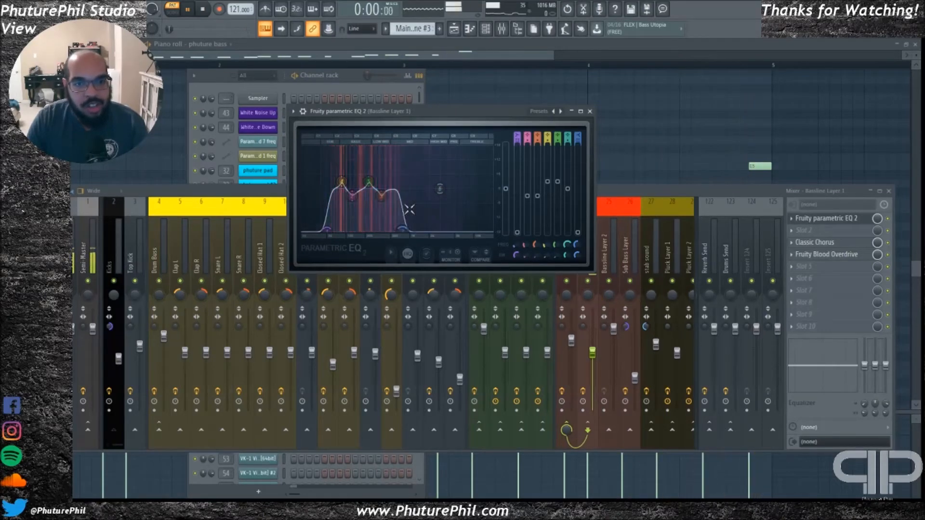
Close the EQ and mixer and examine the phuture bass notes in the piano roll during playback
key(Escape)
drag(438, 59, 486, 60)
scroll(314, 302, up, 6)
scroll(346, 265, down, 7)
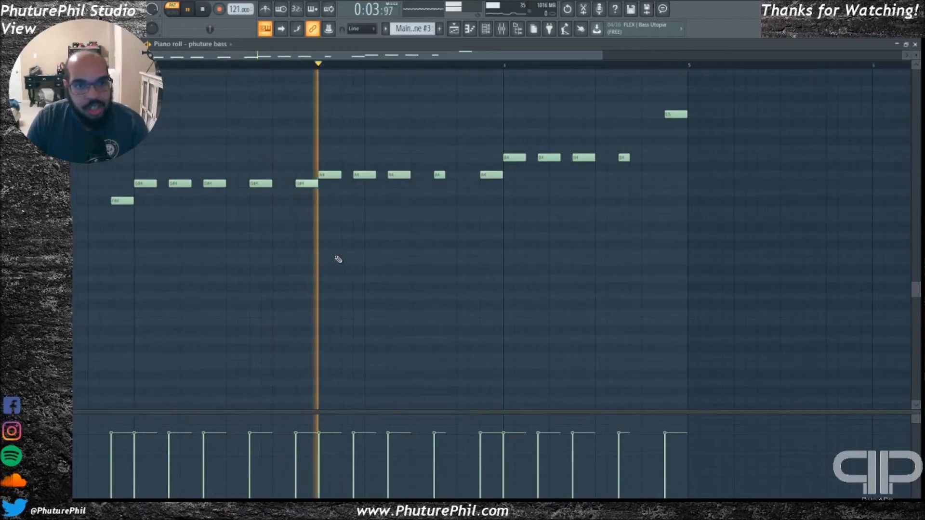
Return to the playlist's drum tracks, play the song from the "Second Verse new elements" marker, and stop playback
key(F7)
mouse_move(423, 55)
mouse_down()
mouse_move(442, 55)
mouse_move(431, 56)
mouse_up()
scroll(345, 259, up, 8)
scroll(333, 152, up, 3)
click(242, 72)
key(space)
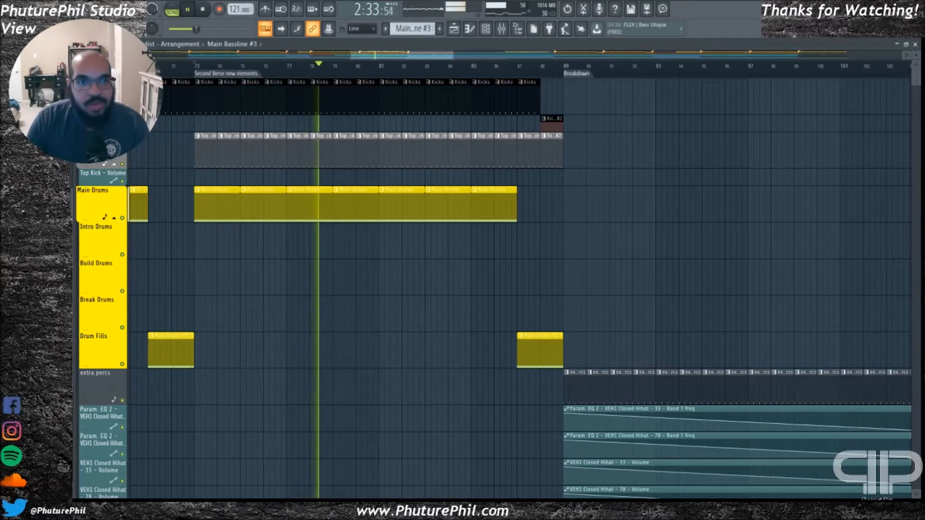
key(space)
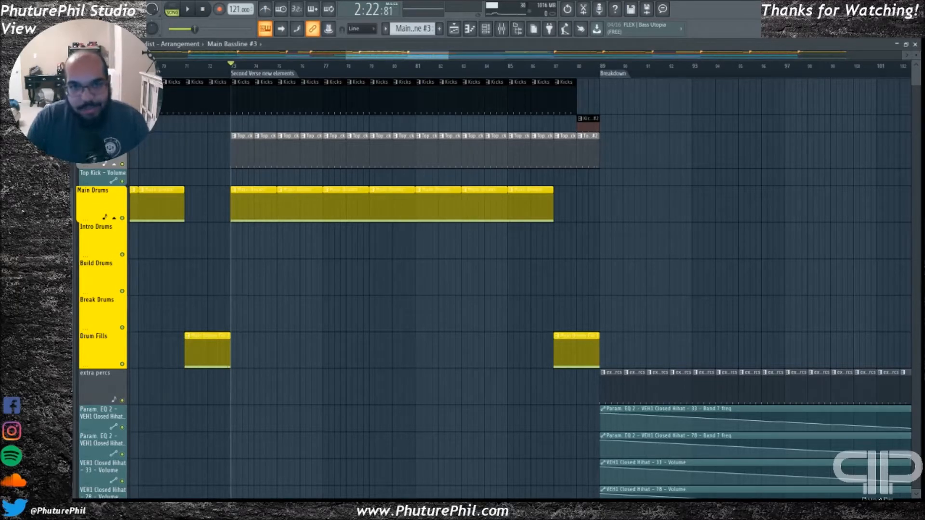
mouse_move(406, 57)
mouse_down()
mouse_move(394, 57)
mouse_move(427, 57)
mouse_move(417, 58)
mouse_up()
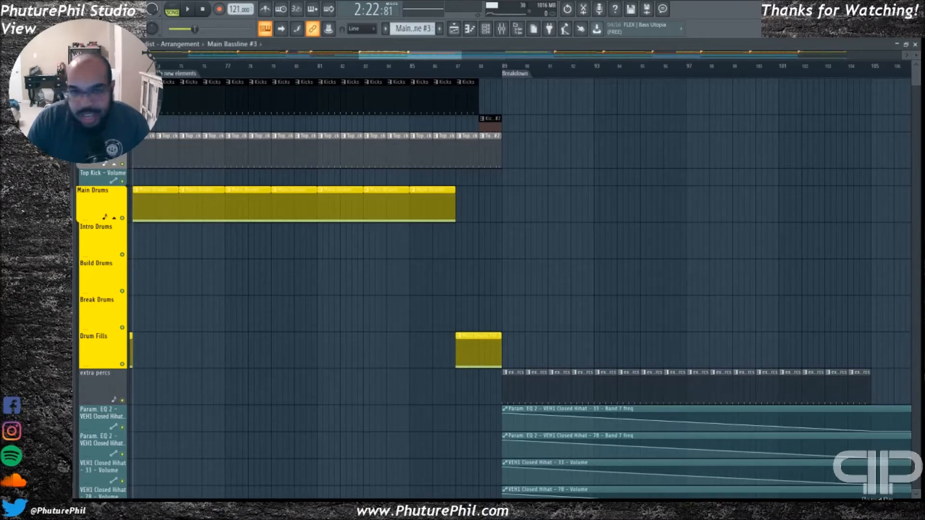
drag(442, 57, 427, 58)
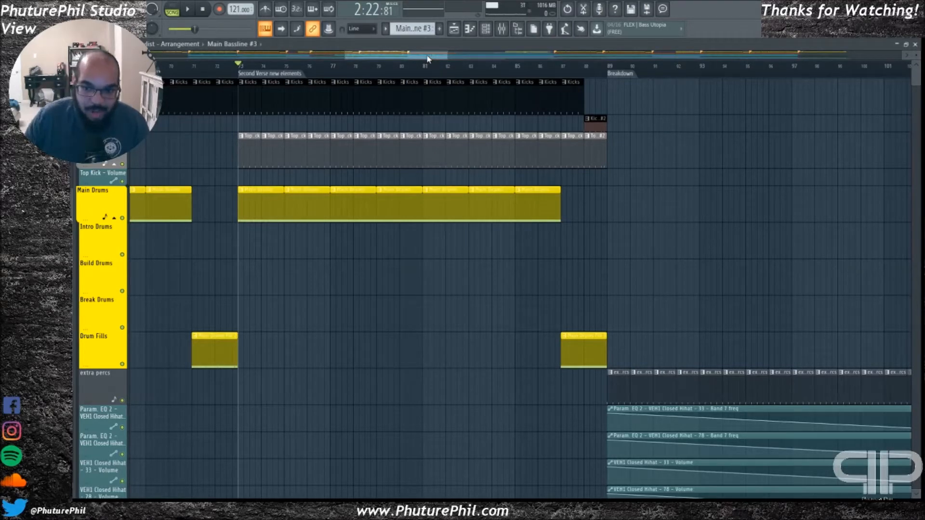
scroll(404, 53, right, 5)
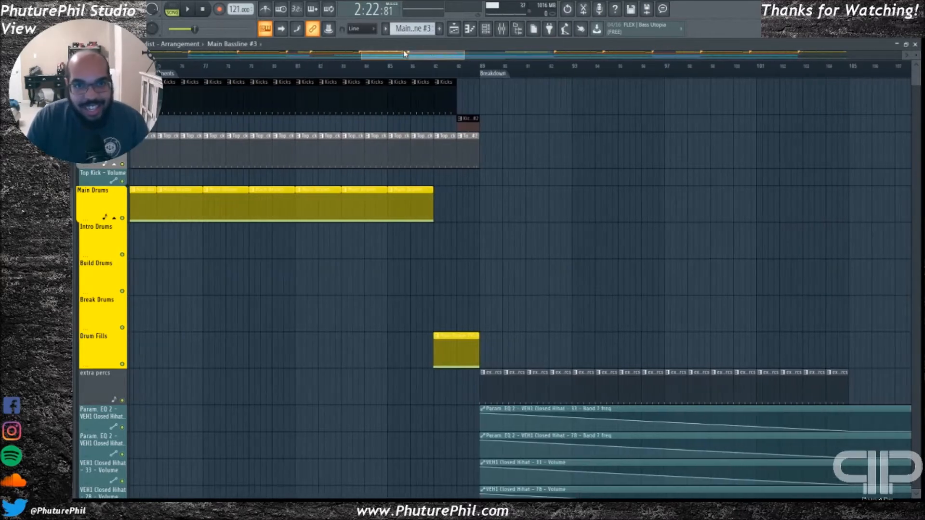
scroll(404, 53, left, 2)
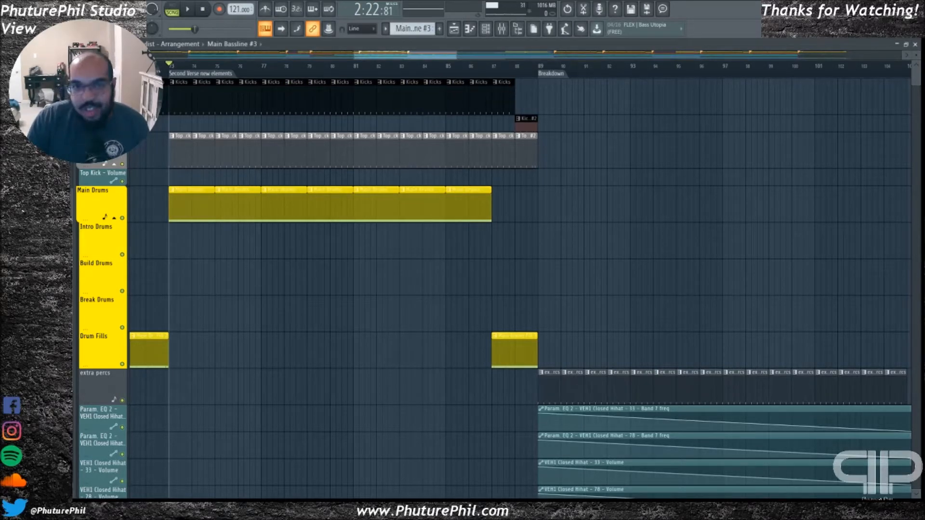
Play the song from the "Second Verse new elements" marker with the bassline and pad tracks in view, show the clip picker, and stop playback
drag(391, 55, 387, 56)
key(space)
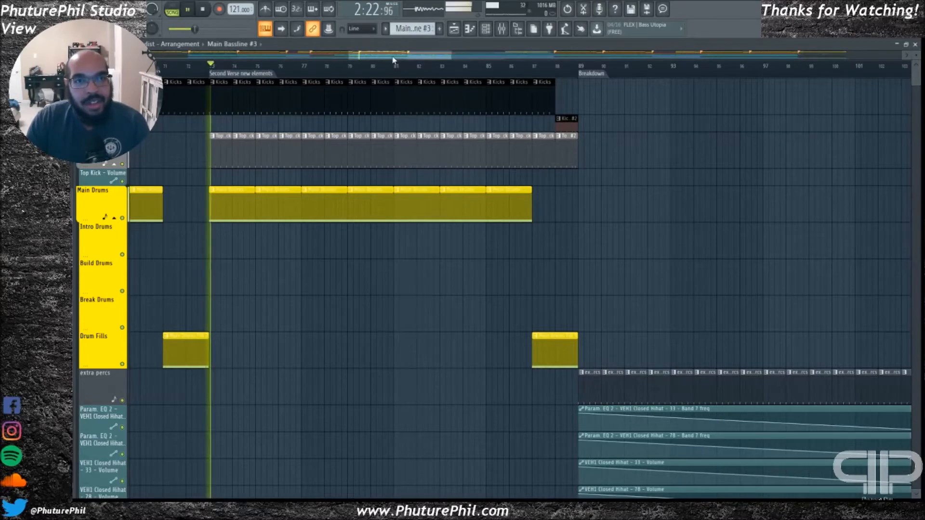
scroll(306, 289, down, 10)
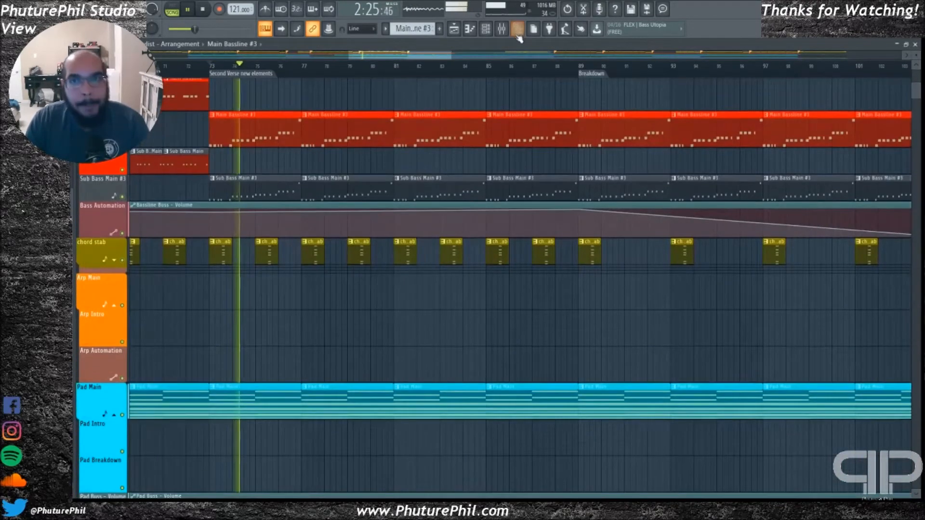
click(518, 34)
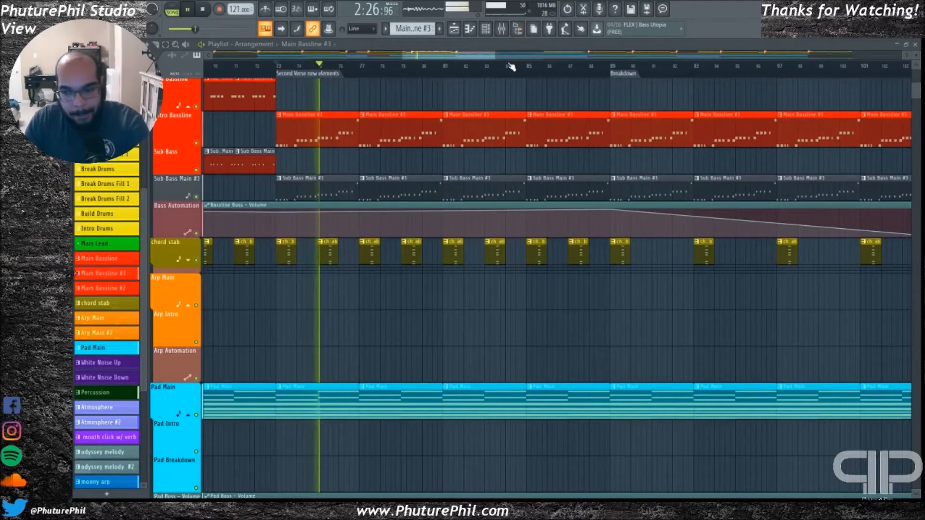
key(space)
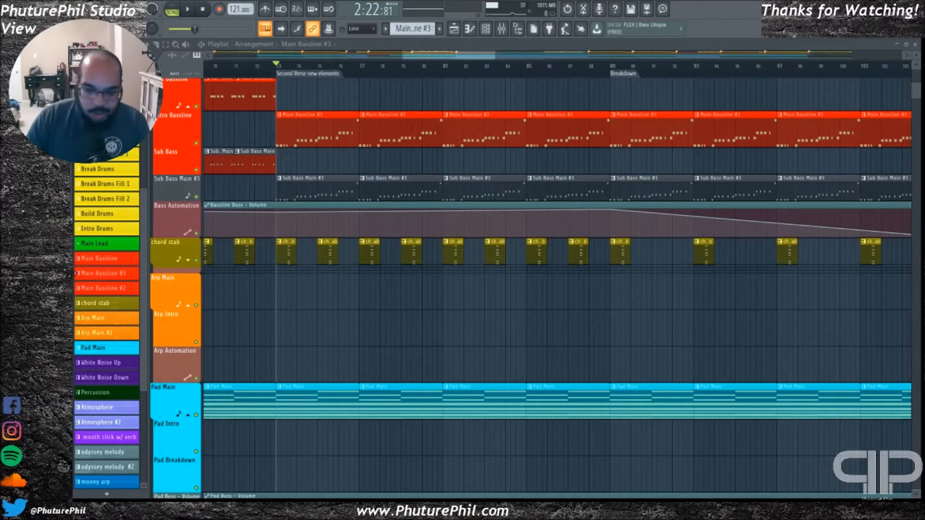
Examine the drum, percussion, atmosphere, mouth click and odyssey melody tracks between the "Second Verse new elements" and Breakdown markers
mouse_move(420, 56)
mouse_down()
mouse_move(450, 56)
mouse_move(415, 65)
mouse_up()
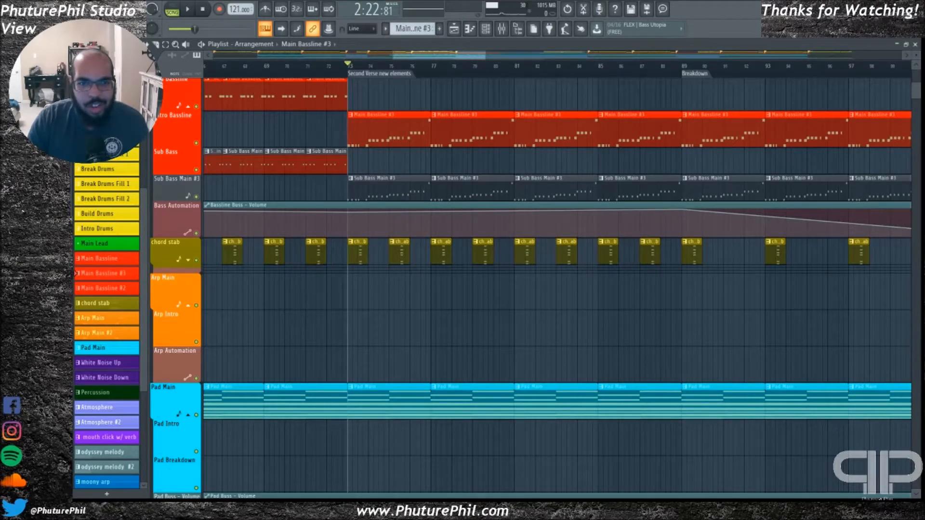
scroll(482, 197, left, 3)
scroll(481, 198, up, 10)
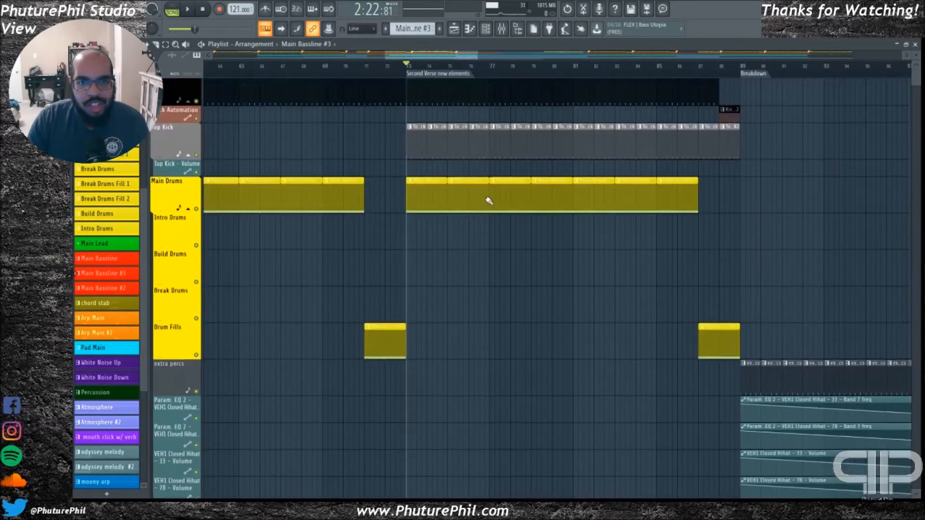
scroll(469, 188, down, 12)
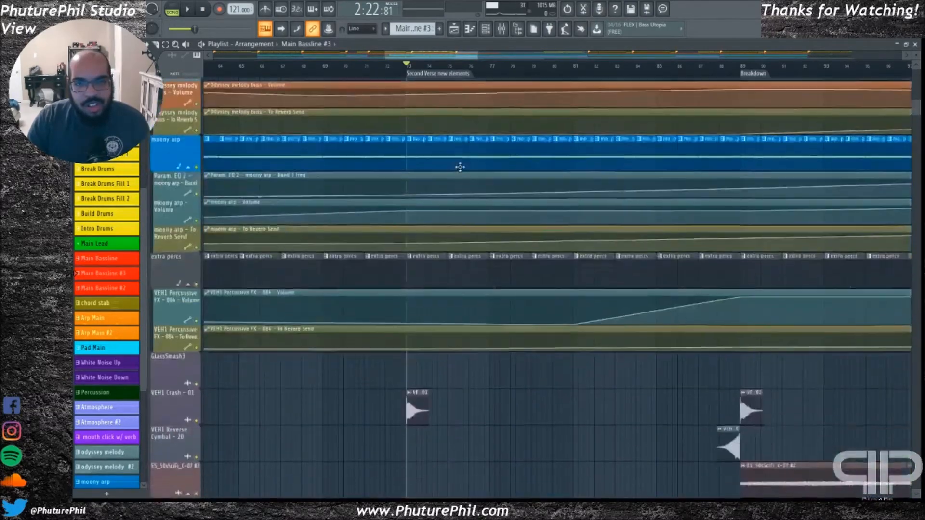
scroll(460, 167, down, 5)
drag(432, 56, 451, 57)
scroll(413, 233, up, 3)
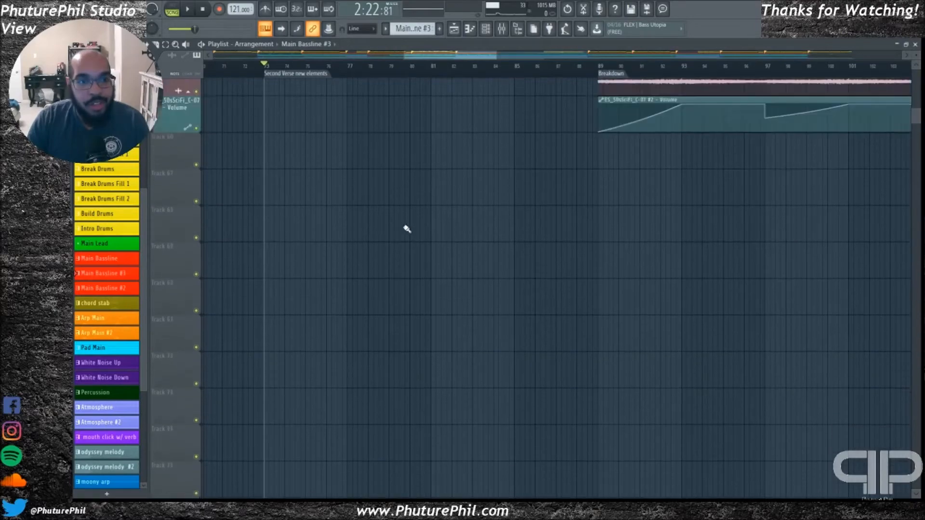
scroll(387, 281, up, 10)
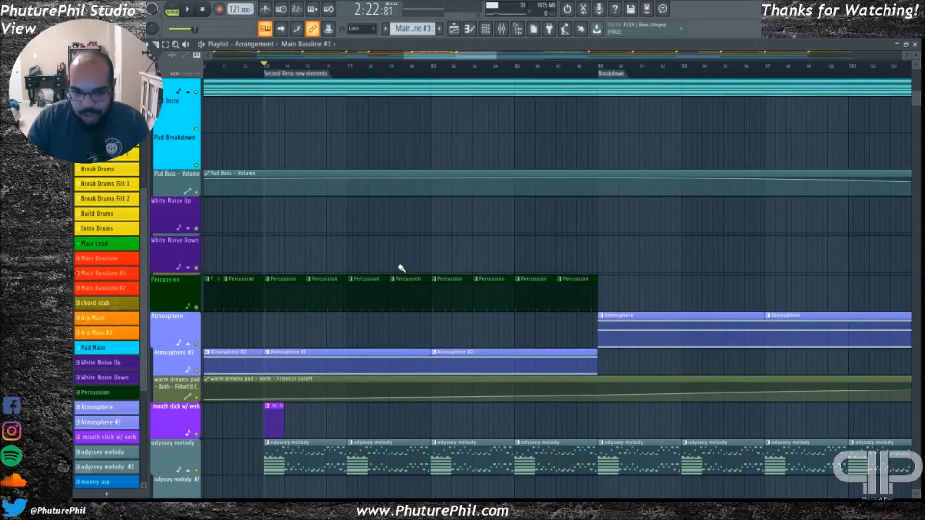
scroll(487, 172, up, 12)
scroll(487, 323, down, 12)
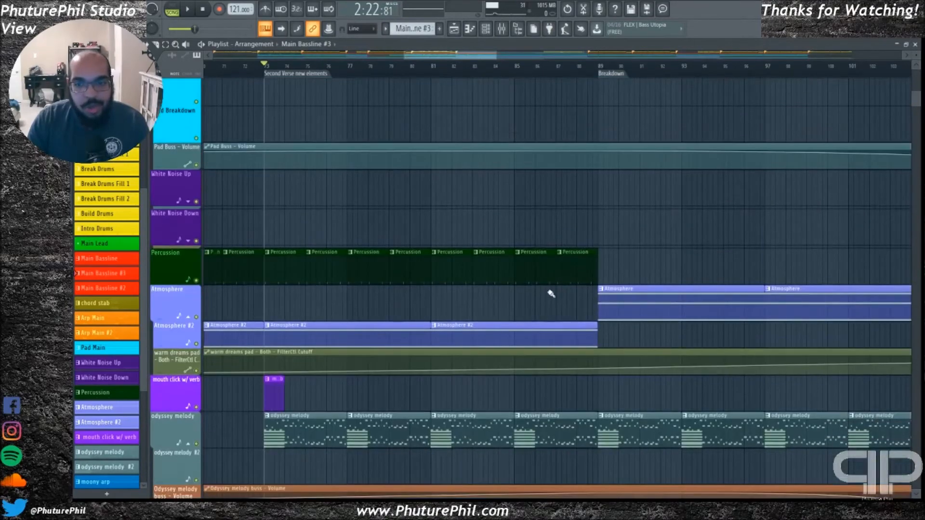
Show the arrangement from the First Break to the Outro, start playback at "Second Verse new elements", and jump to the Breakdown marker
drag(423, 62, 347, 60)
scroll(428, 107, down, 5)
scroll(343, 174, up, 12)
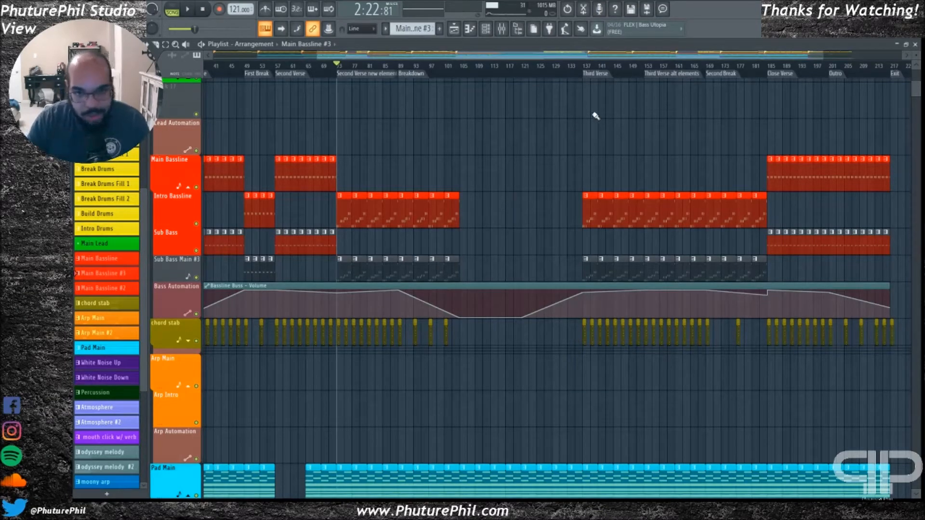
mouse_move(342, 56)
mouse_down()
mouse_move(359, 55)
mouse_move(244, 57)
mouse_move(330, 57)
mouse_up()
key(space)
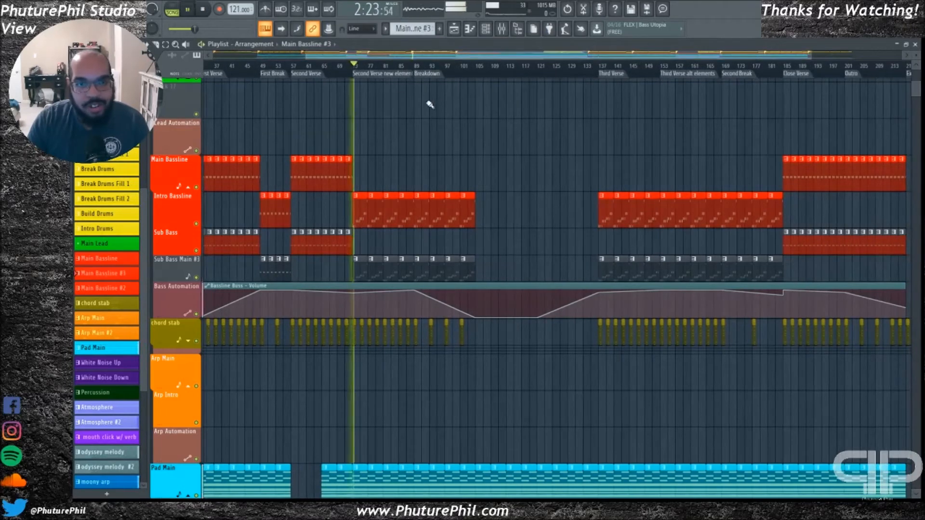
click(428, 74)
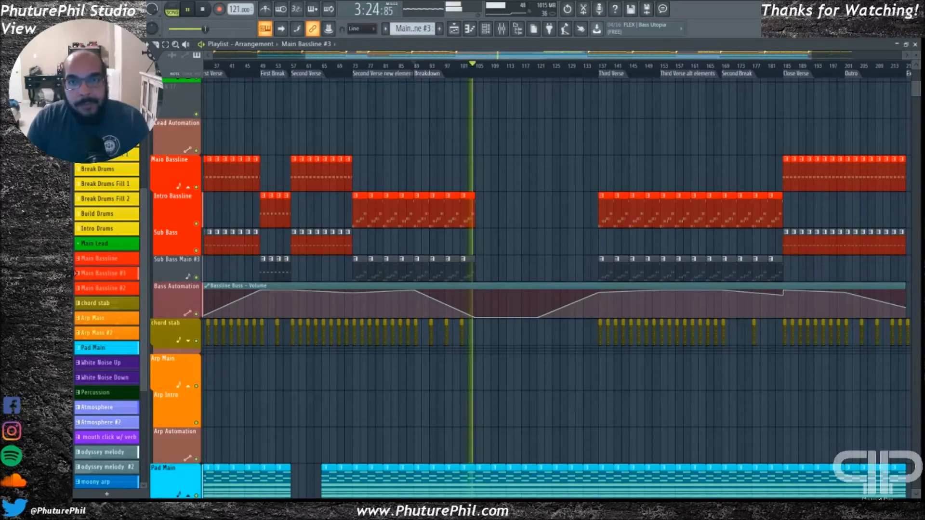
Examine the bass automation, pad, atmosphere and odyssey melody #2 tracks while the breakdown plays
scroll(503, 217, down, 2)
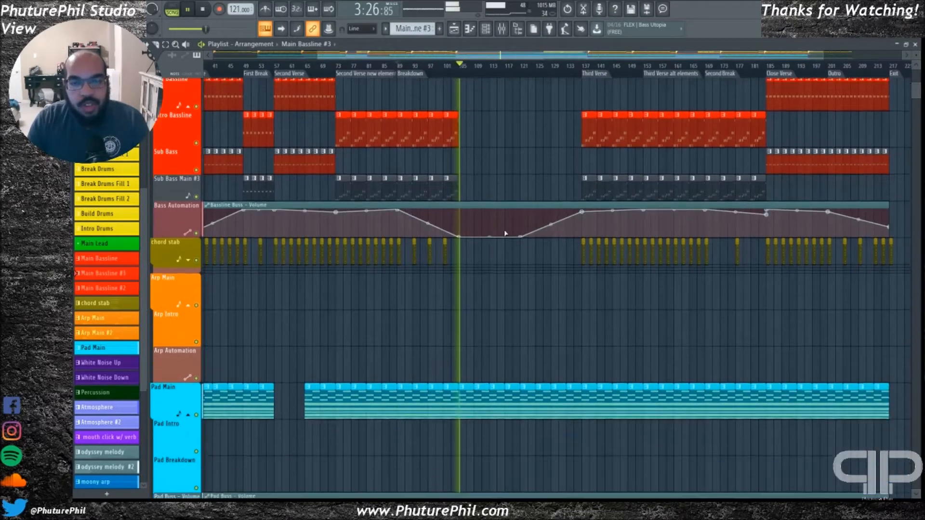
scroll(501, 229, down, 6)
scroll(492, 285, up, 2)
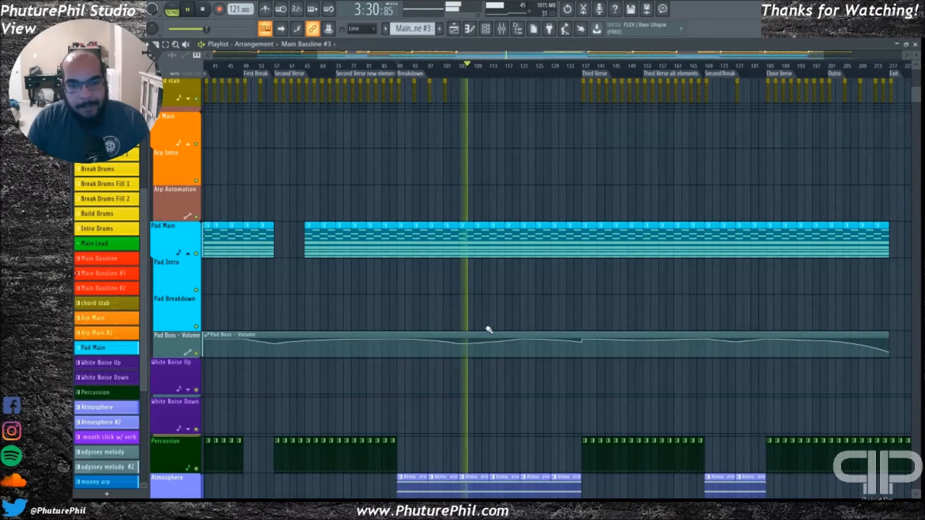
scroll(515, 306, down, 2)
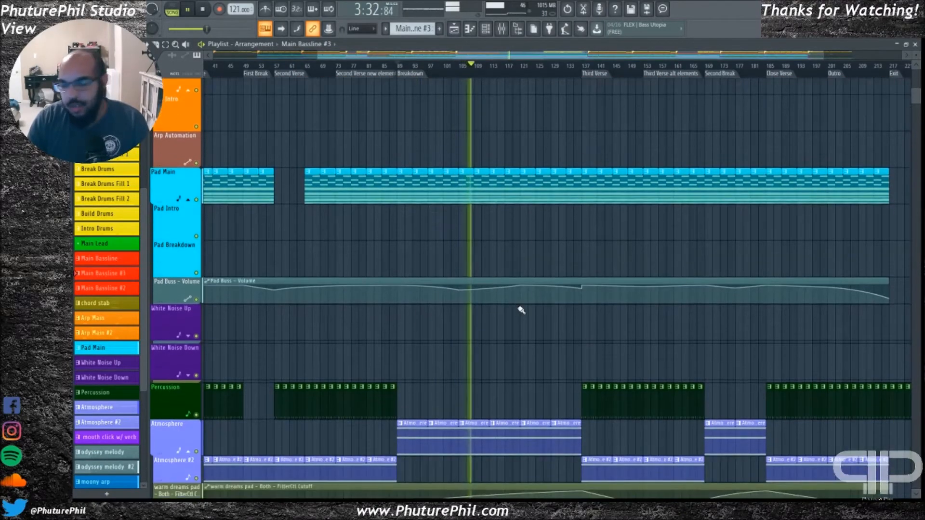
scroll(518, 311, down, 6)
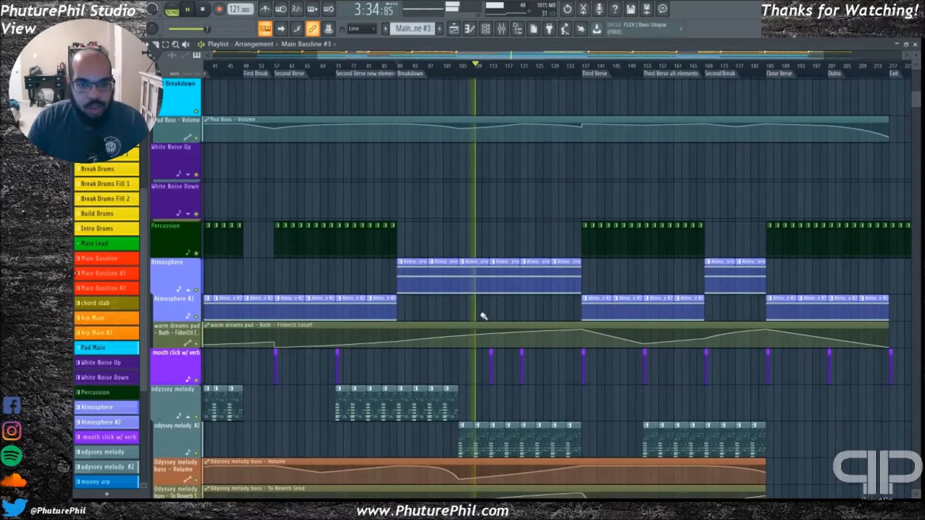
scroll(484, 318, down, 12)
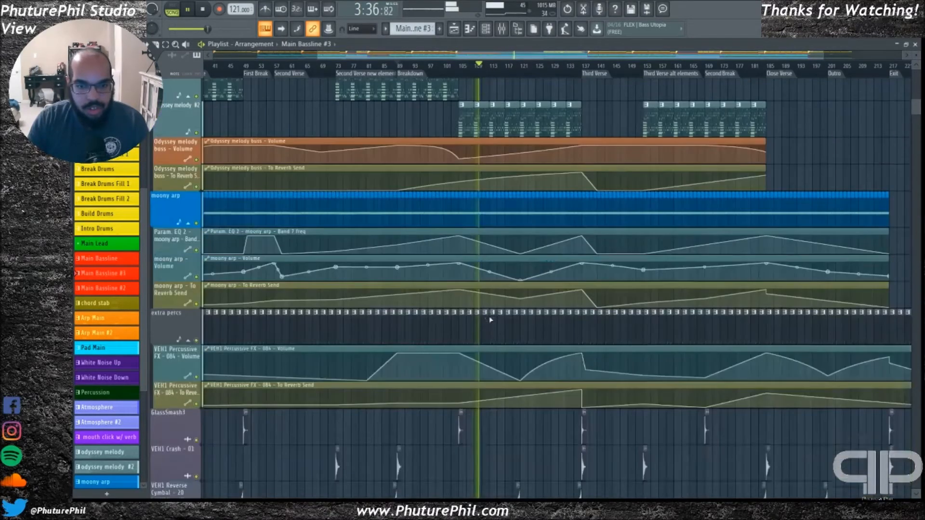
Examine the moony arp automation, percussive FX, crash and cymbal tracks, and return to the atmosphere and pad tracks during breakdown playback
scroll(491, 316, up, 2)
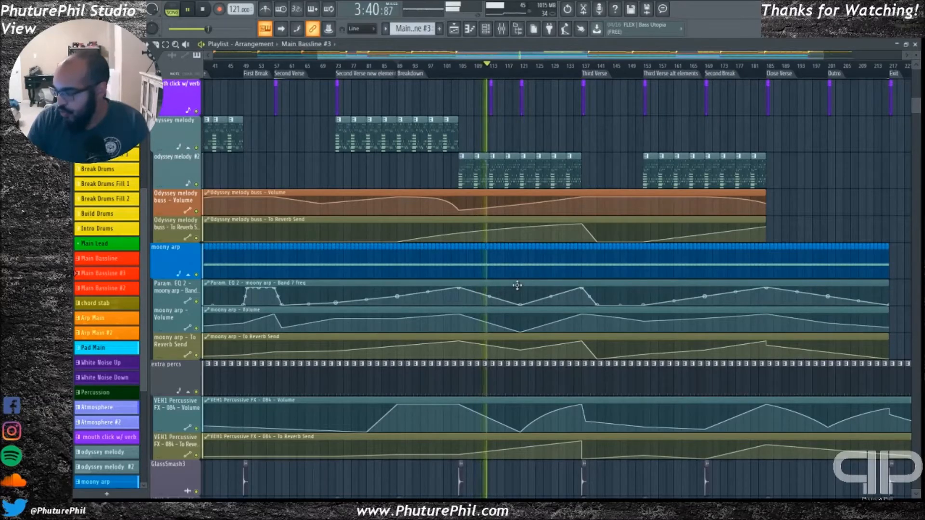
scroll(501, 277, down, 12)
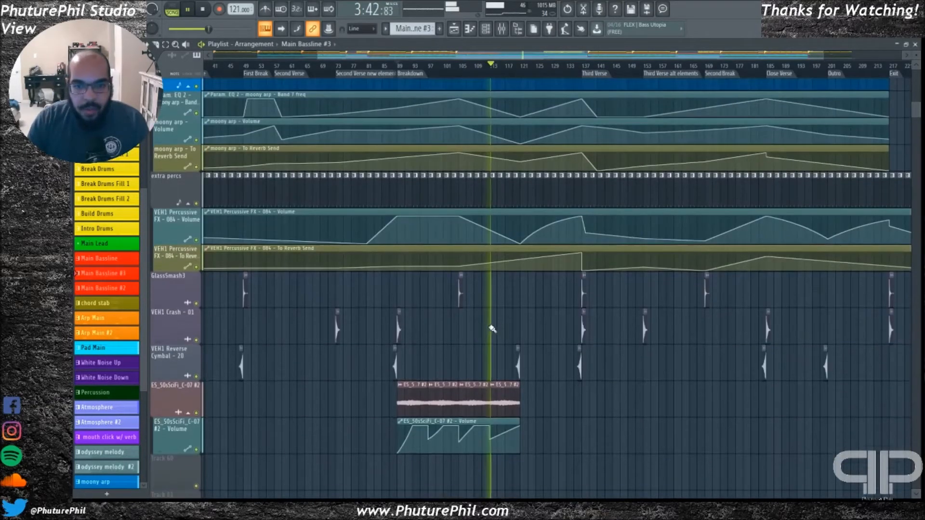
scroll(571, 323, up, 12)
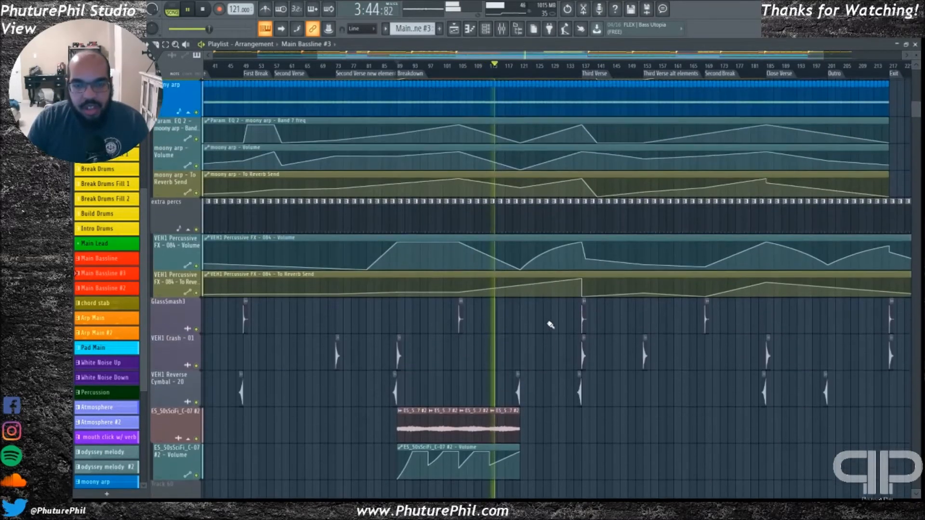
scroll(547, 324, up, 9)
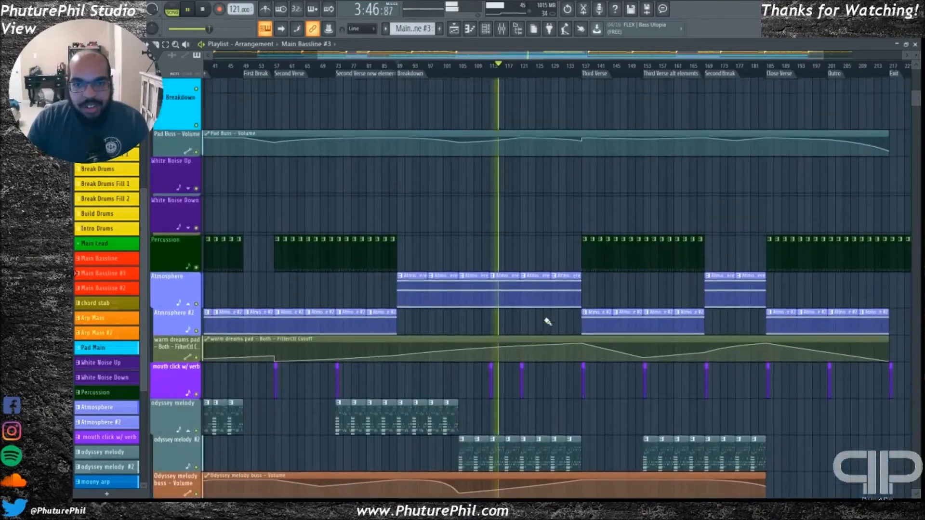
scroll(547, 327, down, 2)
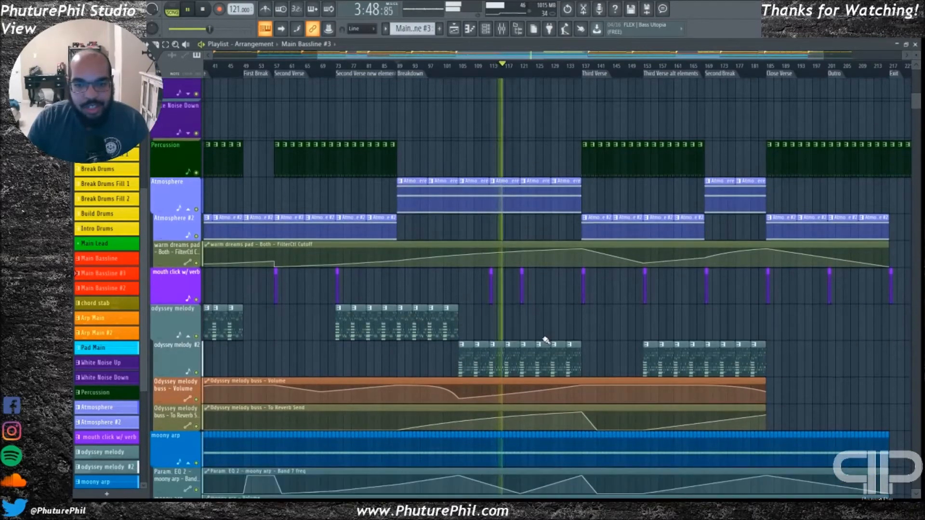
scroll(543, 338, up, 1)
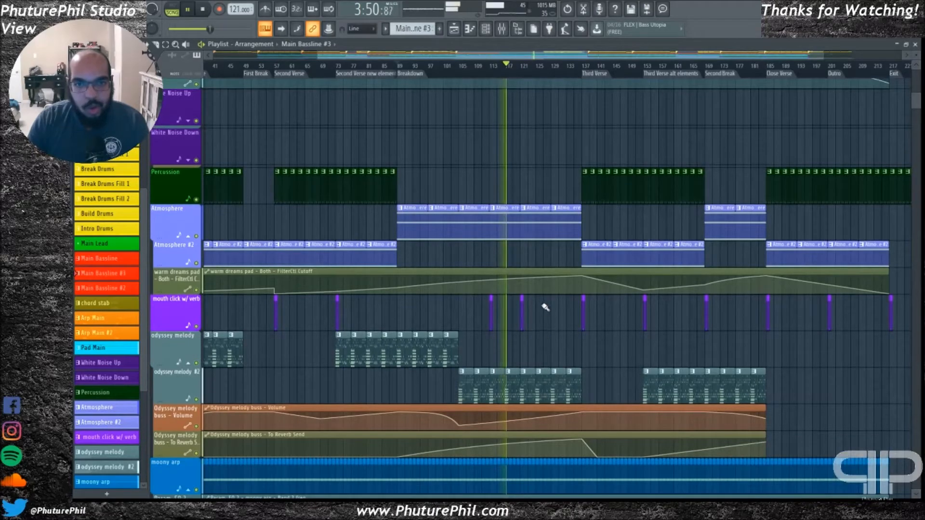
scroll(547, 311, up, 5)
scroll(520, 292, up, 3)
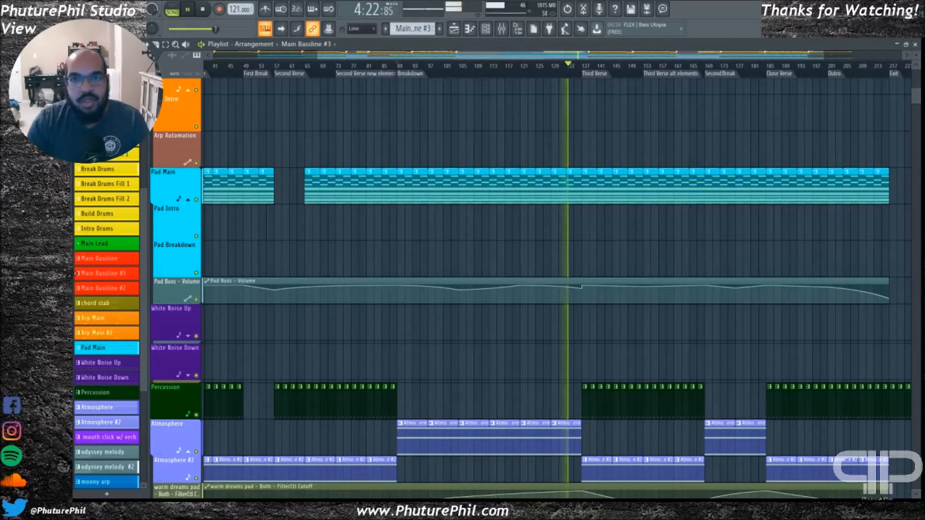
Follow playback into the Third Verse with the odyssey melody and moony arp tracks in view, and stop the song
drag(568, 56, 590, 57)
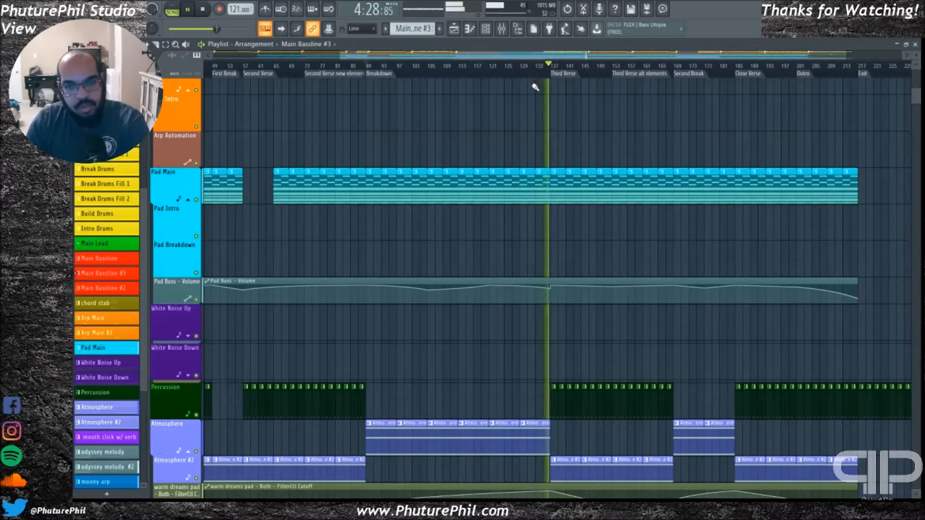
drag(571, 57, 600, 59)
scroll(583, 209, down, 20)
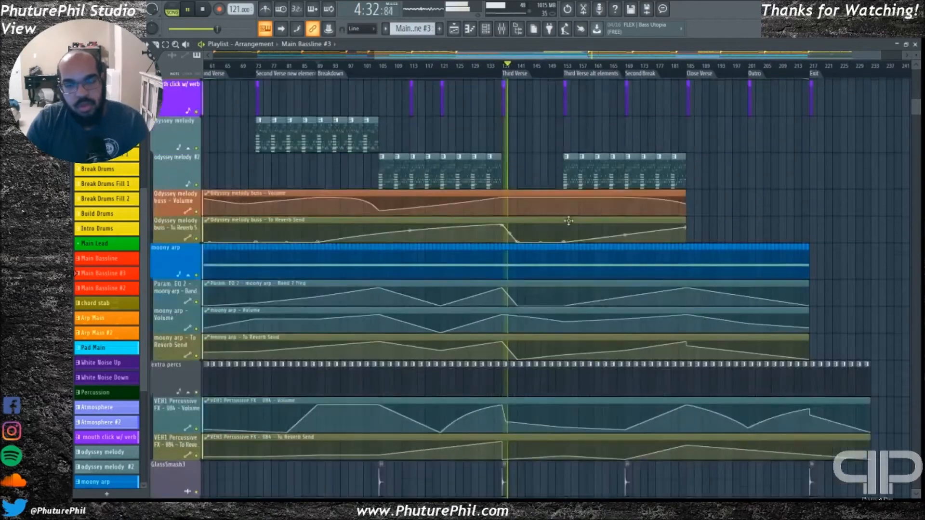
scroll(578, 275, up, 15)
key(space)
View the atmosphere, odyssey melody and moony arp tracks with their automation from the Breakdown marker onward
scroll(542, 232, up, 5)
scroll(448, 168, up, 1)
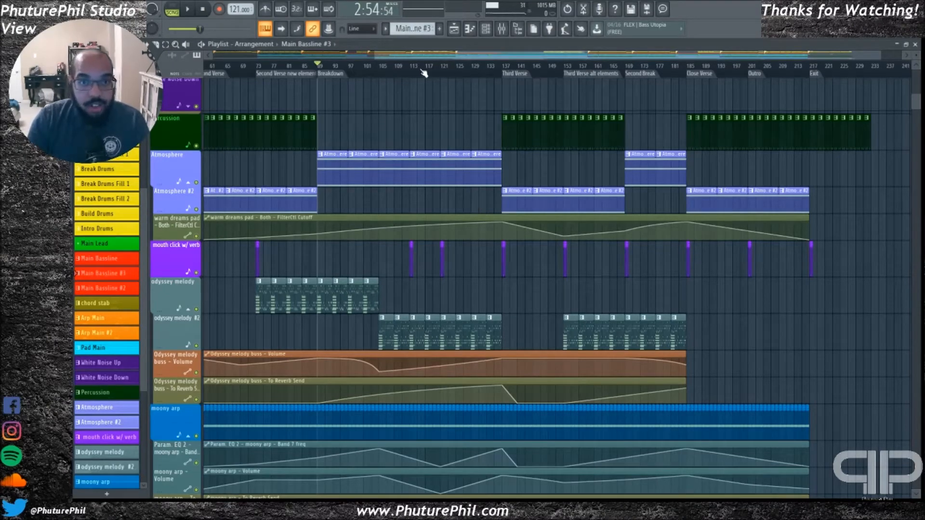
drag(455, 57, 464, 58)
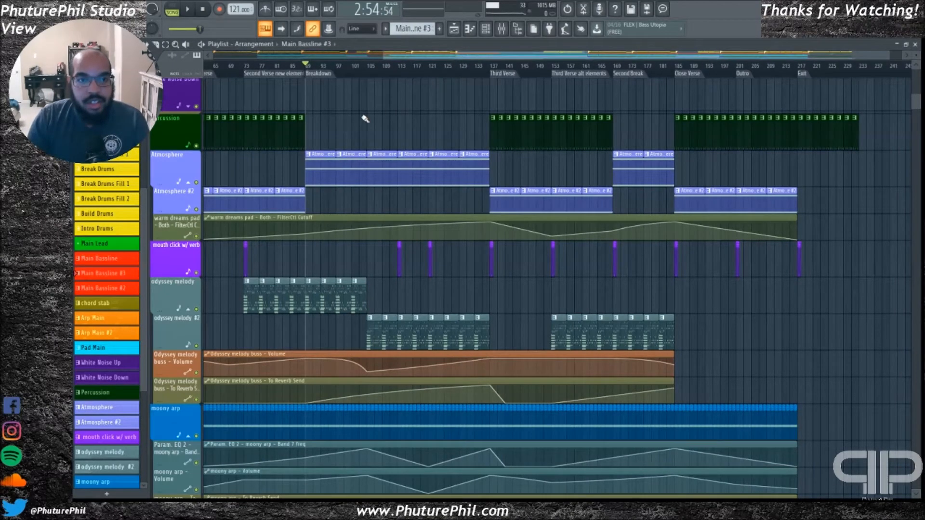
scroll(355, 150, down, 4)
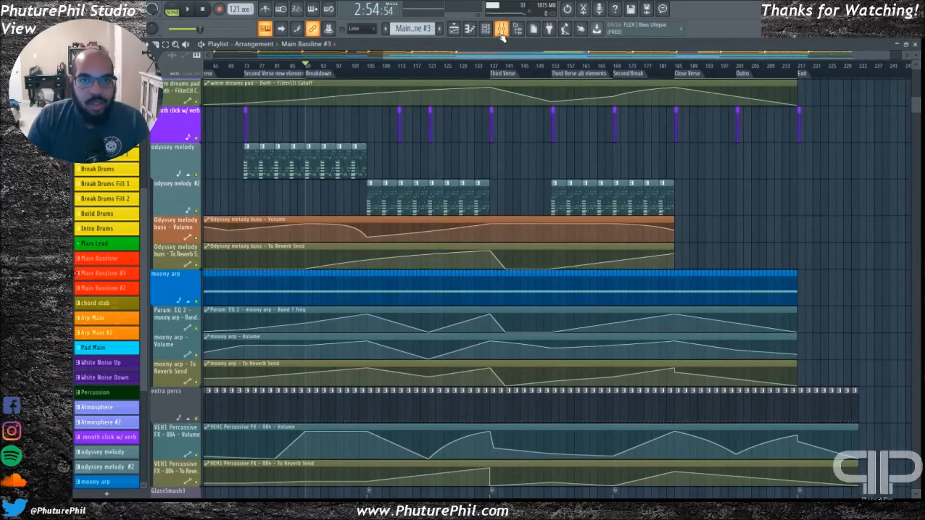
Open the mixer, select and solo the moony arp track, and play it from the Breakdown marker
key(F9)
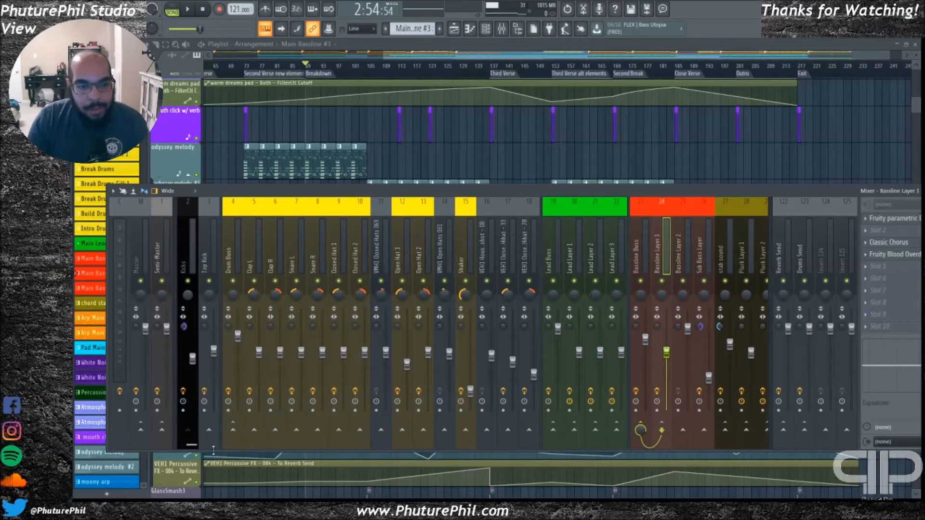
drag(197, 447, 269, 448)
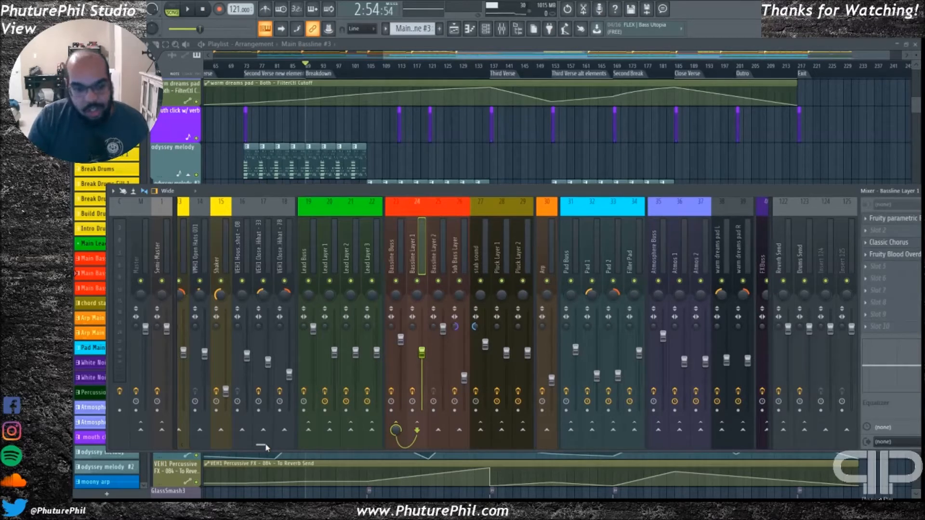
drag(261, 445, 330, 446)
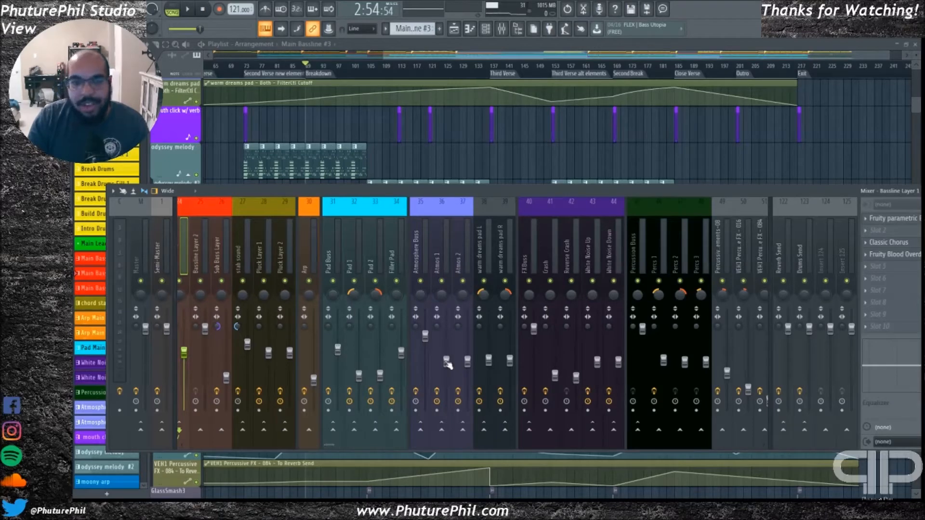
drag(332, 447, 441, 425)
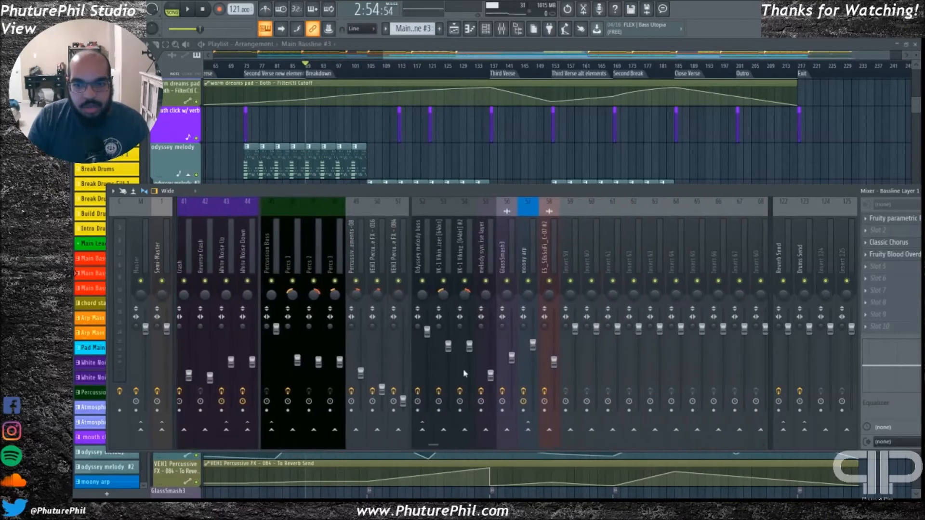
click(533, 234)
key(space)
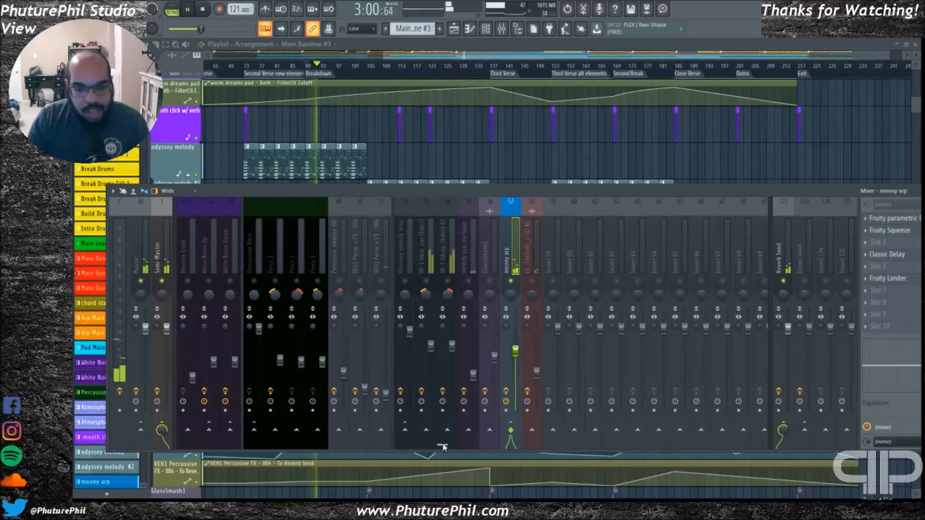
Examine the Classic Delay settings on the soloed moony arp mixer track during playback, and close the plugin
scroll(440, 447, right, 3)
drag(572, 190, 544, 193)
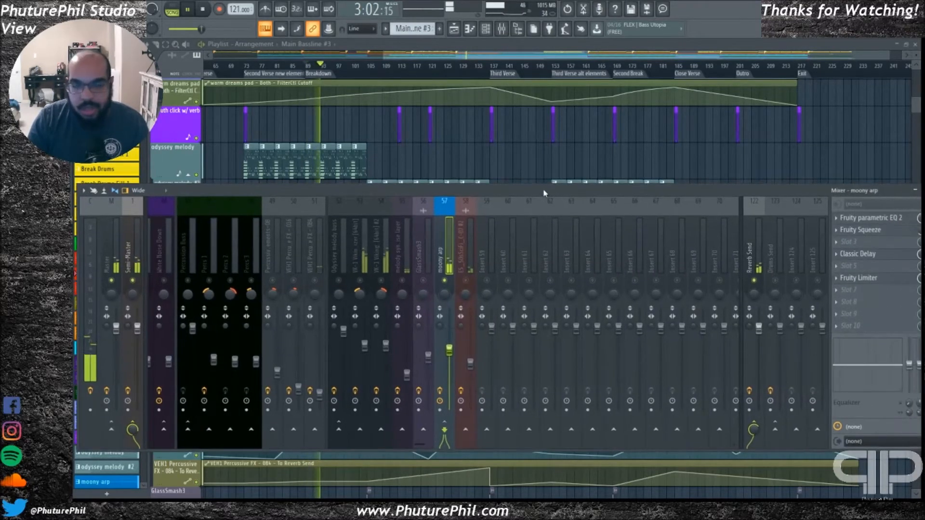
click(863, 254)
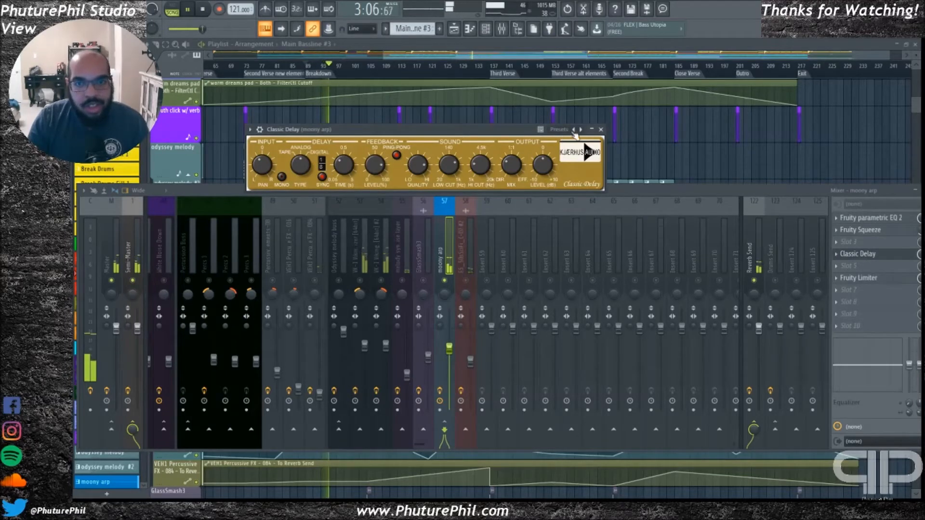
click(601, 130)
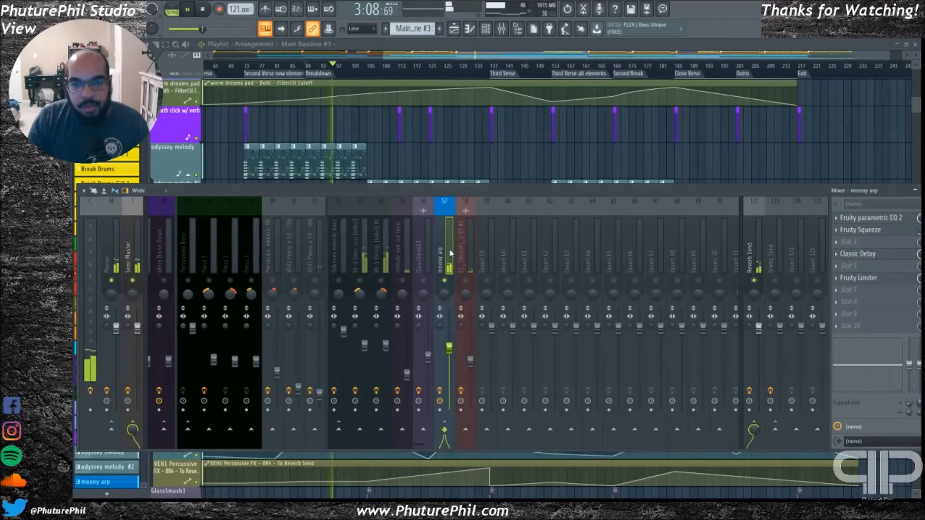
Examine the Classic Reverb settings on the Reverb Send track while the moony arp plays, and close the plugin
click(756, 251)
click(863, 242)
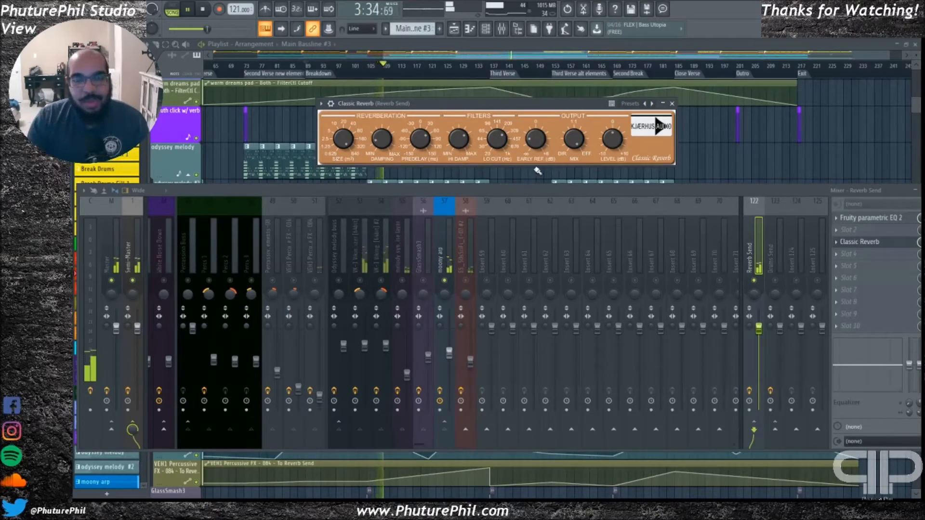
mouse_move(476, 107)
mouse_down()
mouse_move(472, 101)
mouse_move(476, 116)
mouse_up()
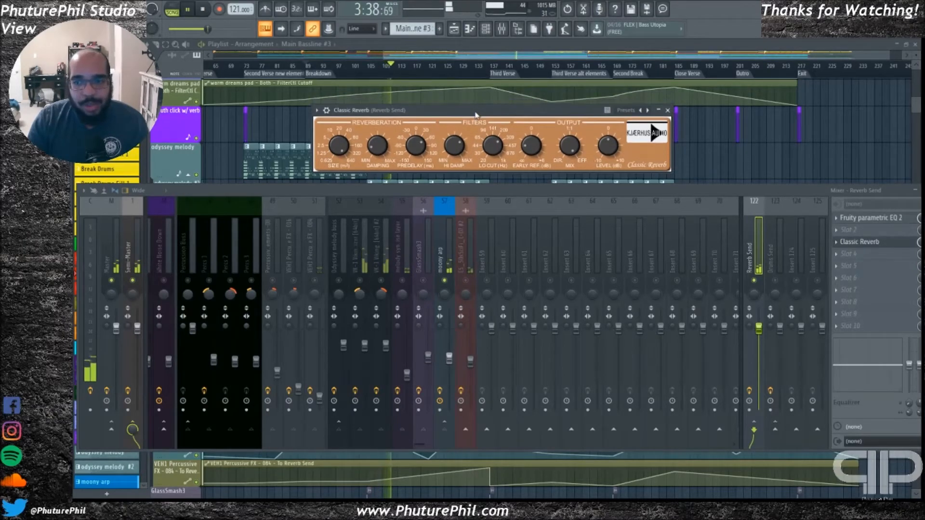
click(439, 241)
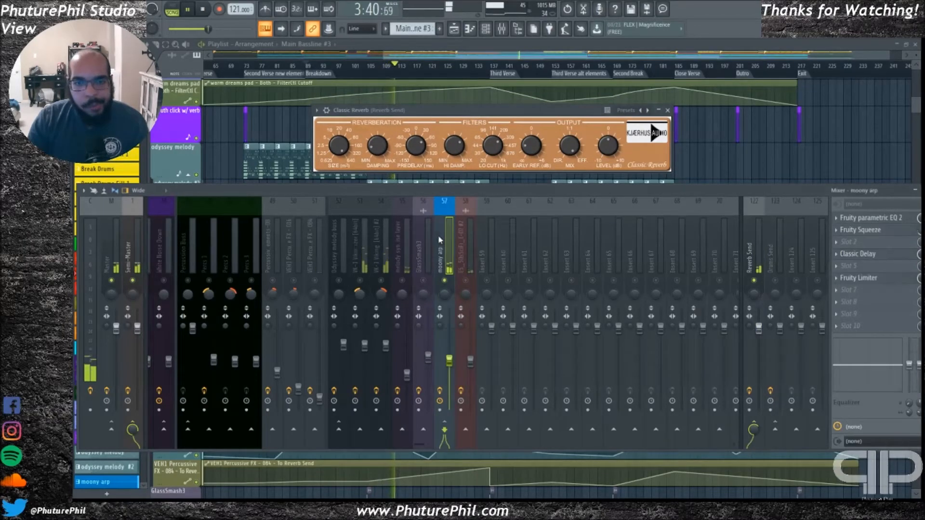
drag(462, 126, 467, 119)
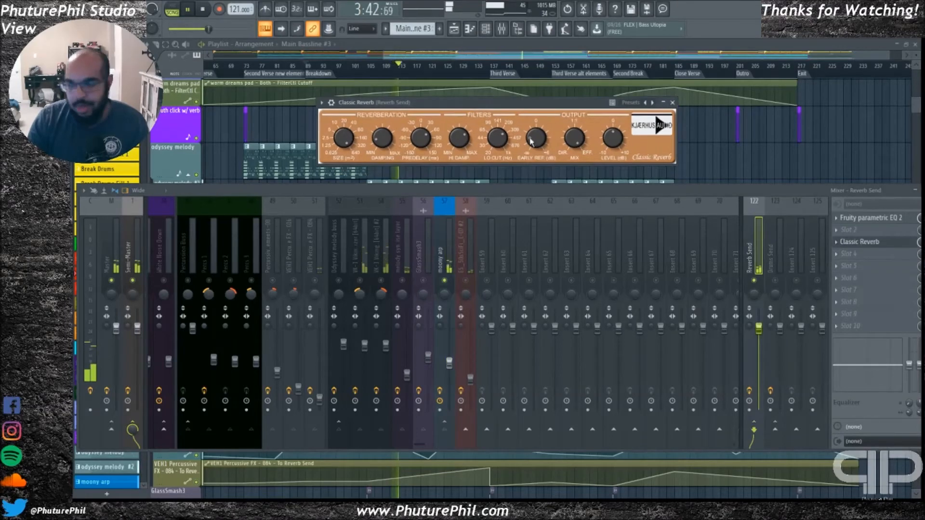
click(673, 102)
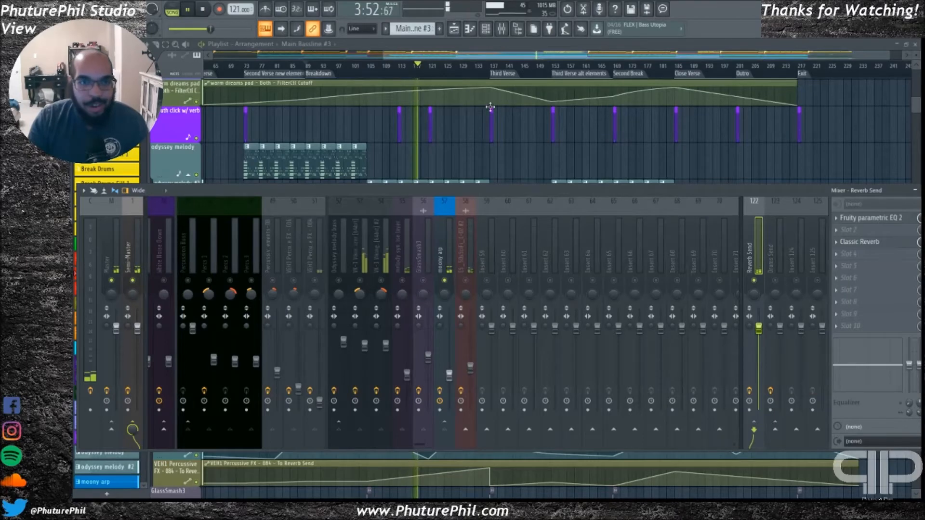
Unsolo the moony arp, solo the Odyssey melody buss with its synth and layer tracks, and play from the Breakdown marker
right_click(446, 281)
key(space)
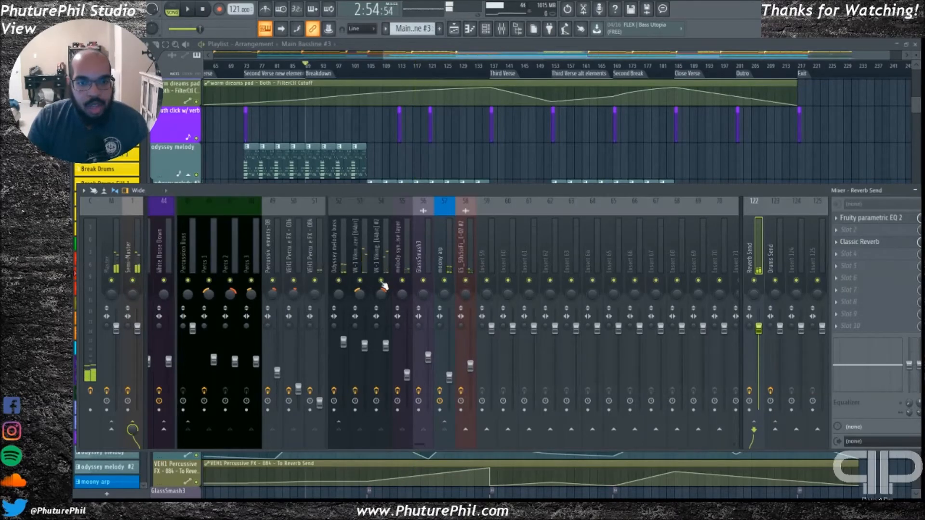
right_click(382, 281)
click(365, 282)
click(402, 281)
key(space)
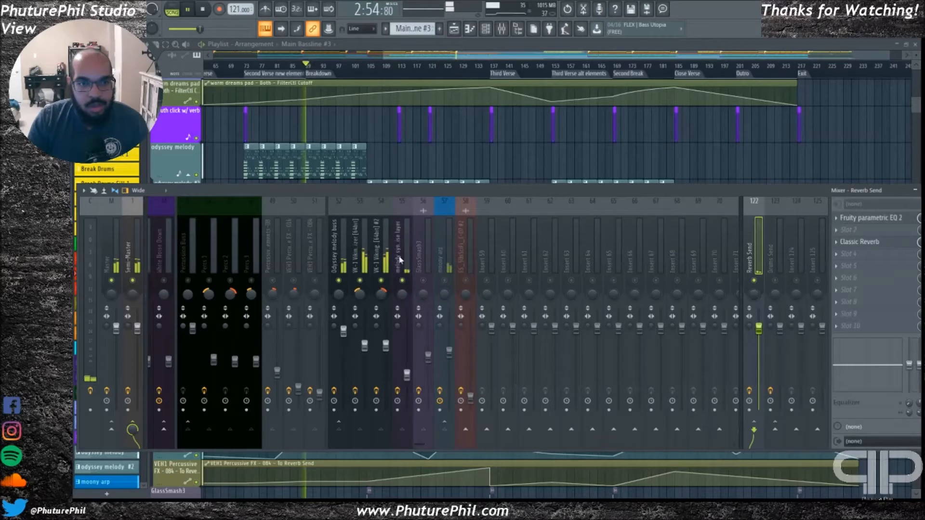
Examine the Classic Reverb and Classic Delay settings on the Odyssey melody buss, closing each plugin after viewing
click(340, 270)
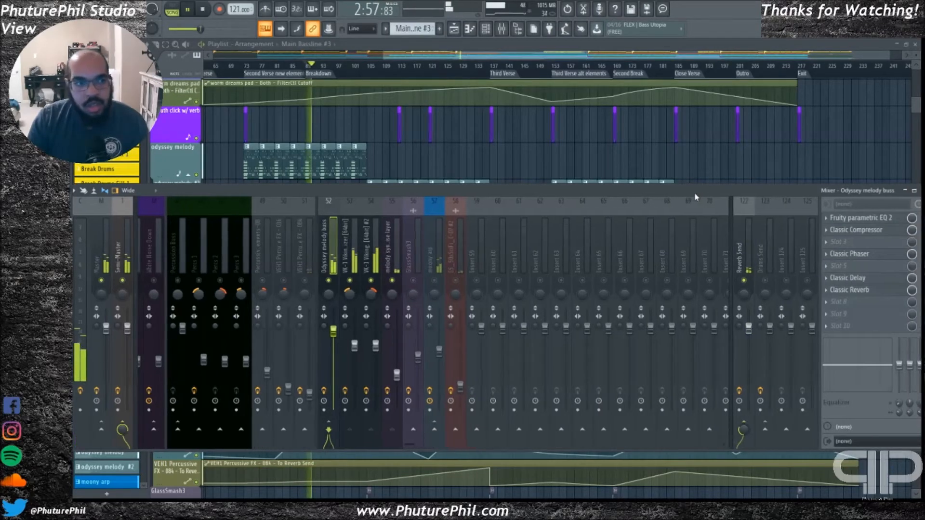
click(860, 289)
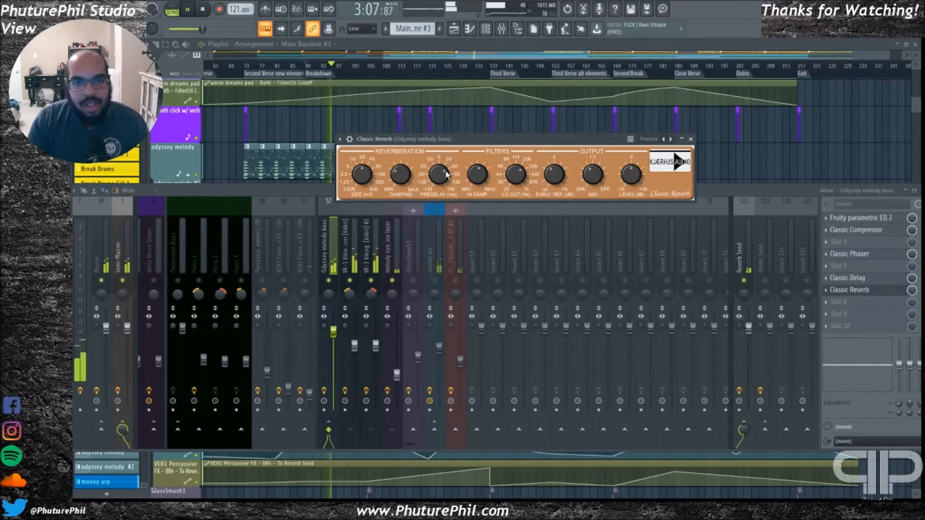
click(691, 139)
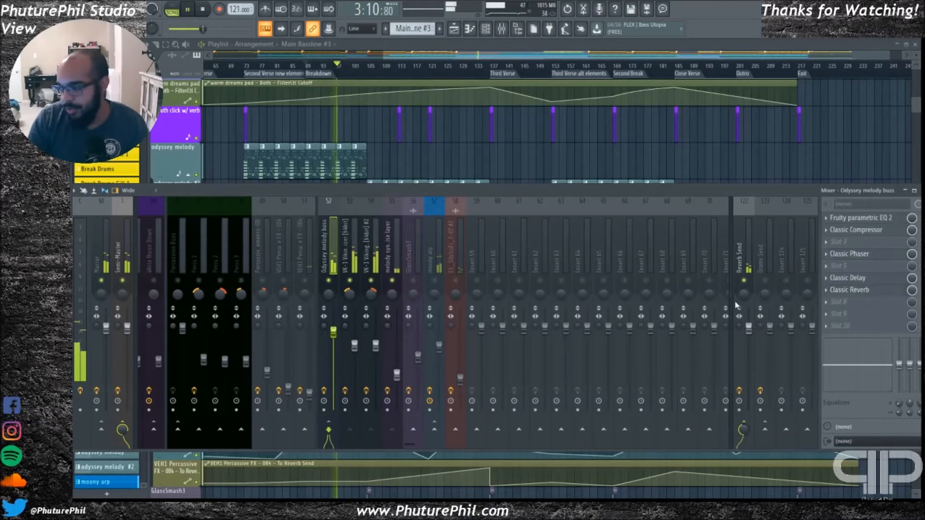
click(855, 279)
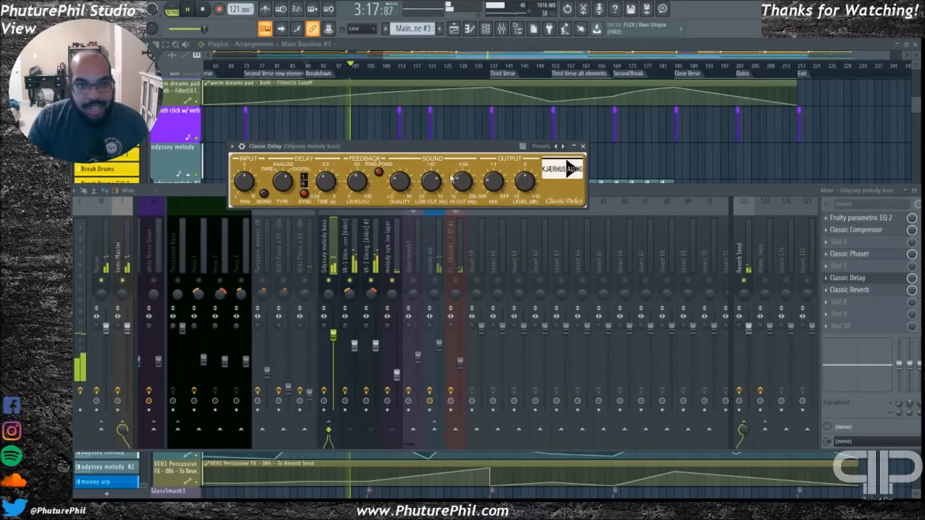
click(583, 146)
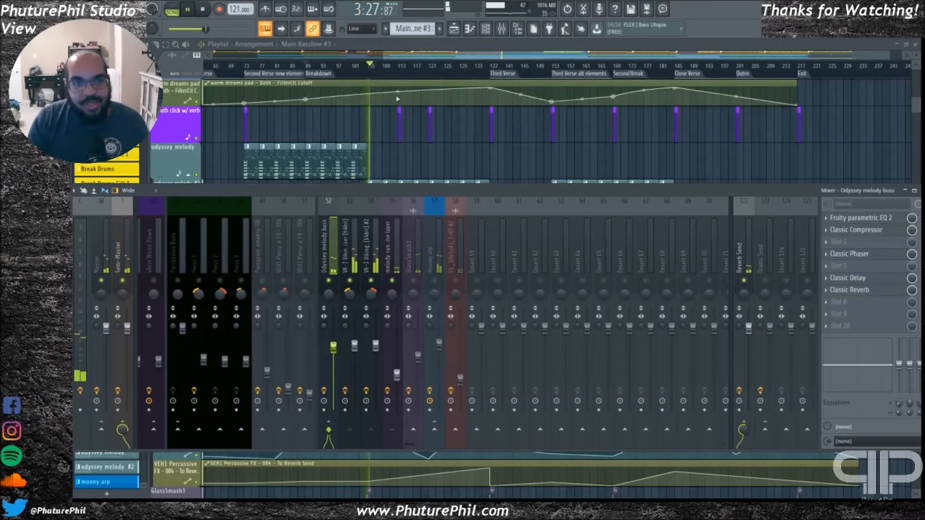
Hide the mixer, view the odyssey melody and atmosphere tracks in the playlist, and stop playback
key(F9)
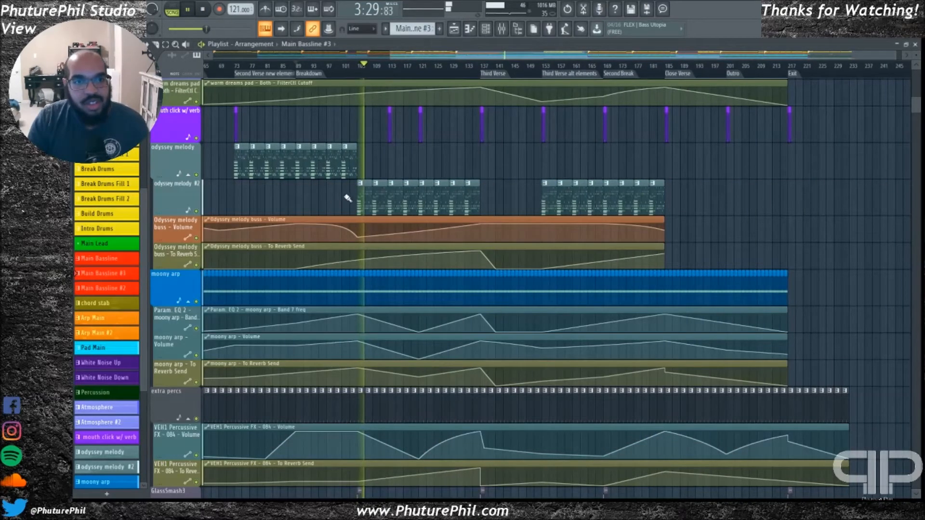
scroll(333, 169, up, 4)
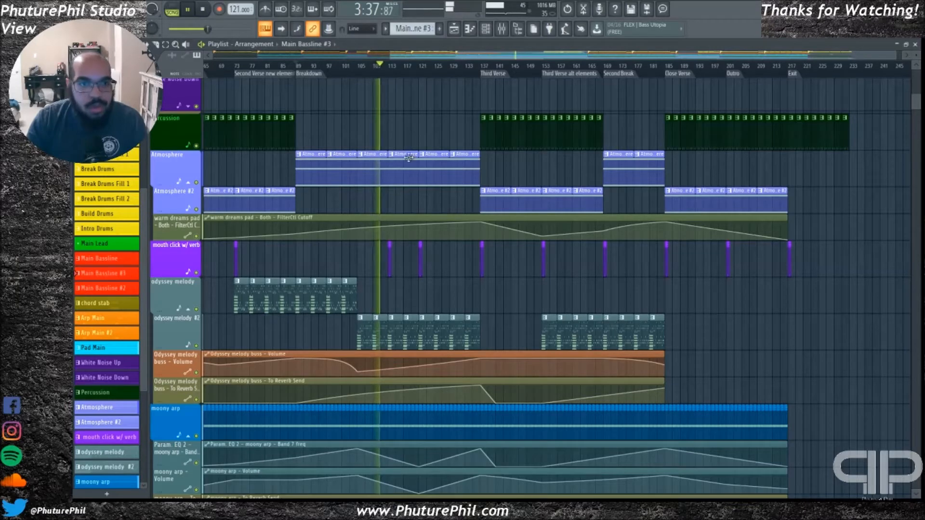
key(space)
Bring up the plugin windows, close VoxengoRecorder, and reposition the SPAN analyzer clear of the channel rack's channel names
key(Tab)
key(Tab)
key(Tab)
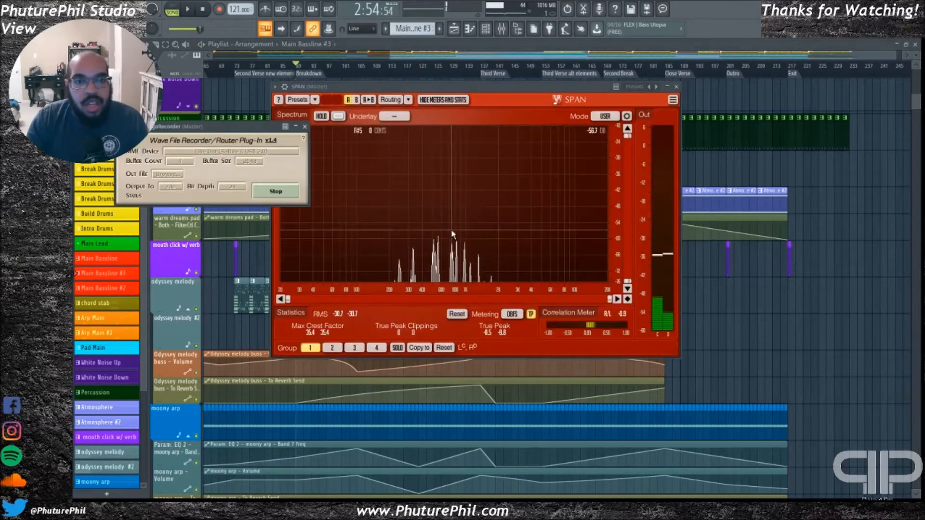
click(237, 140)
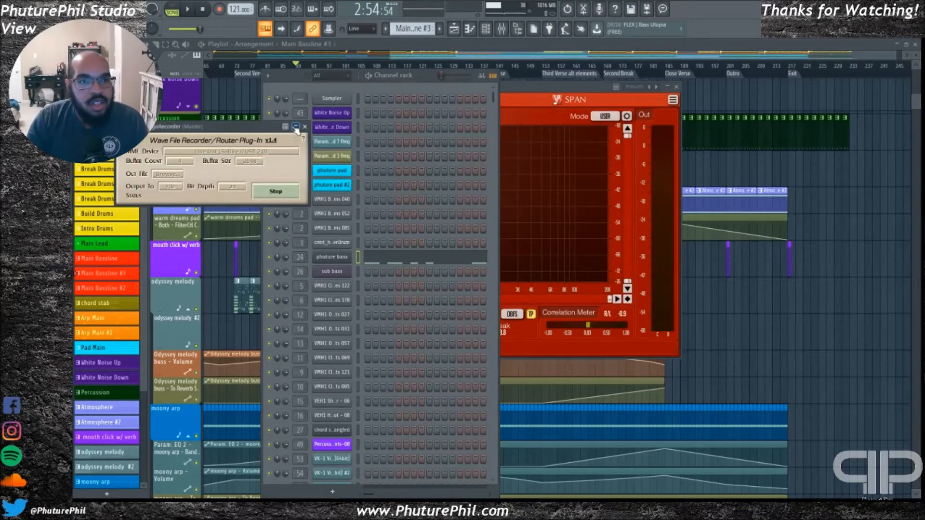
click(296, 127)
click(296, 127)
click(296, 127)
drag(293, 127, 179, 156)
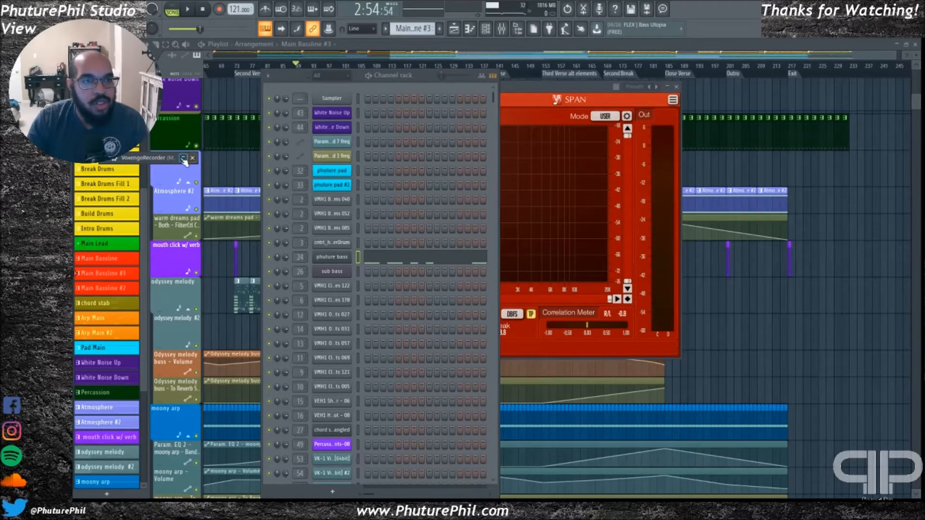
click(193, 158)
drag(418, 91, 564, 49)
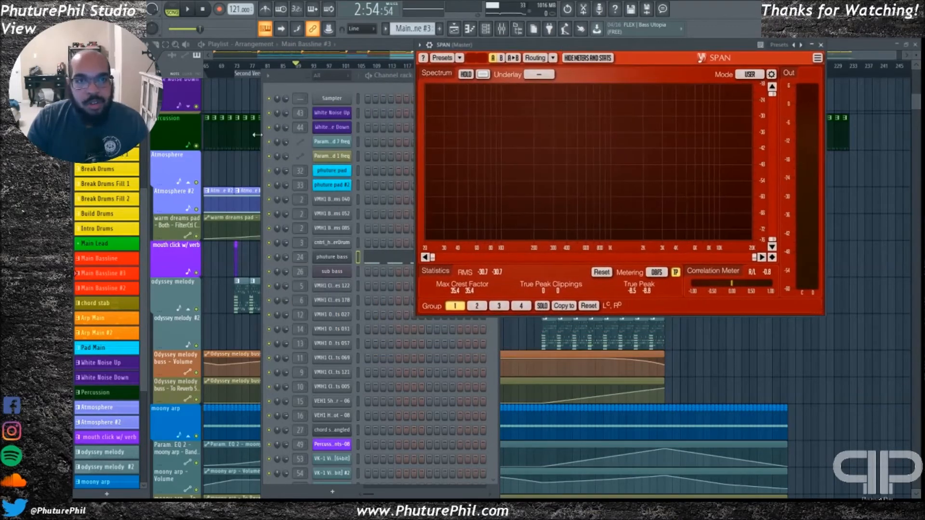
Open VoxengoRecorder from the Master mixer track, examine its recording and routing settings, and close it
click(363, 371)
key(F9)
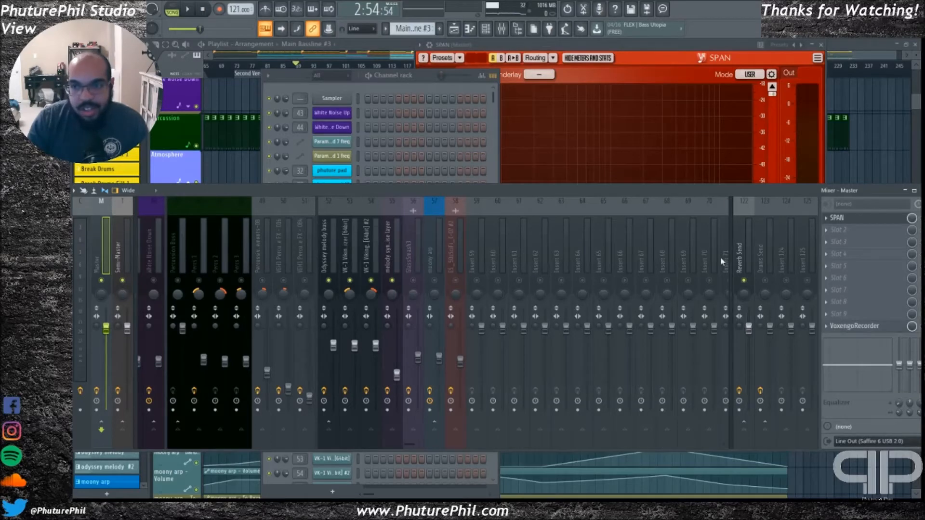
click(854, 326)
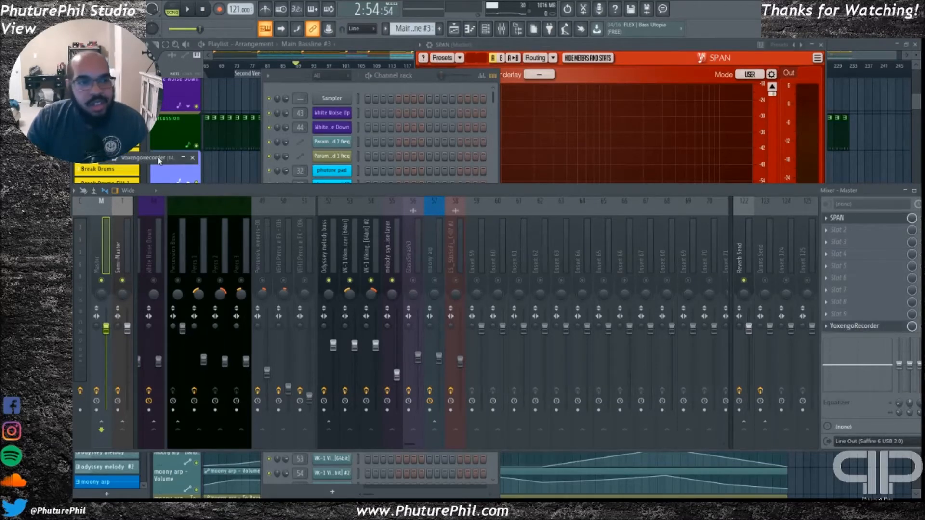
drag(200, 162, 205, 135)
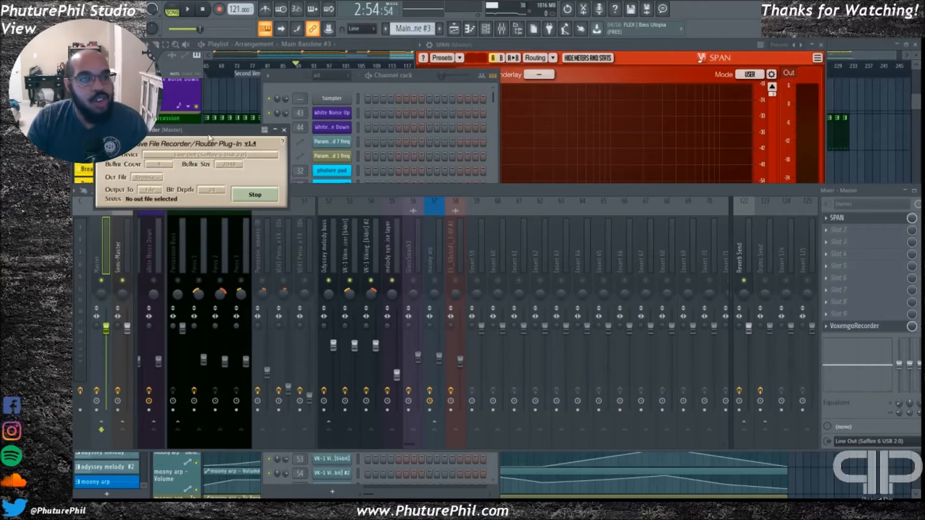
drag(199, 138, 178, 109)
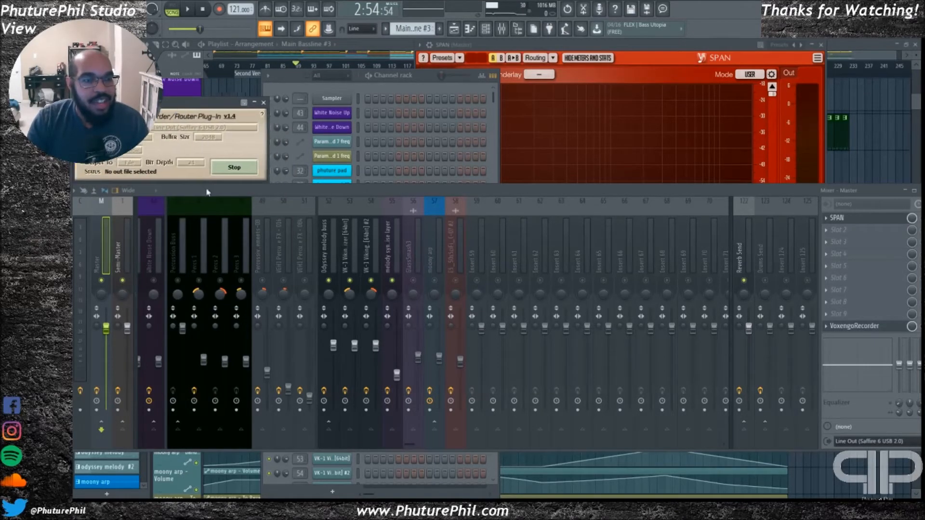
drag(206, 191, 216, 193)
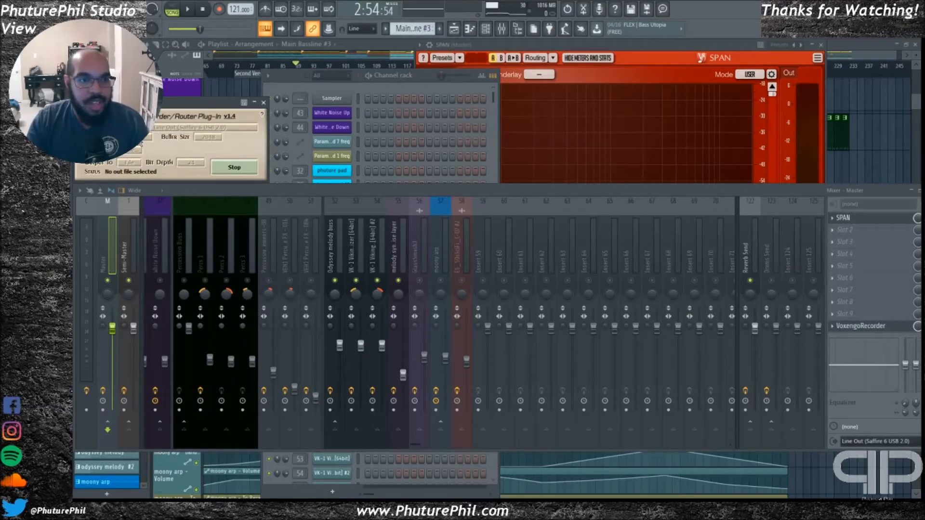
drag(179, 104, 178, 105)
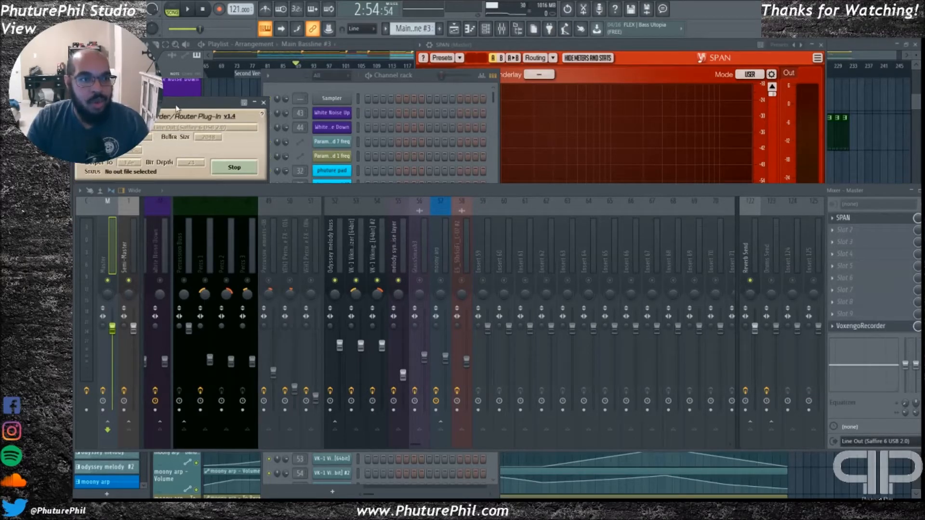
key(Escape)
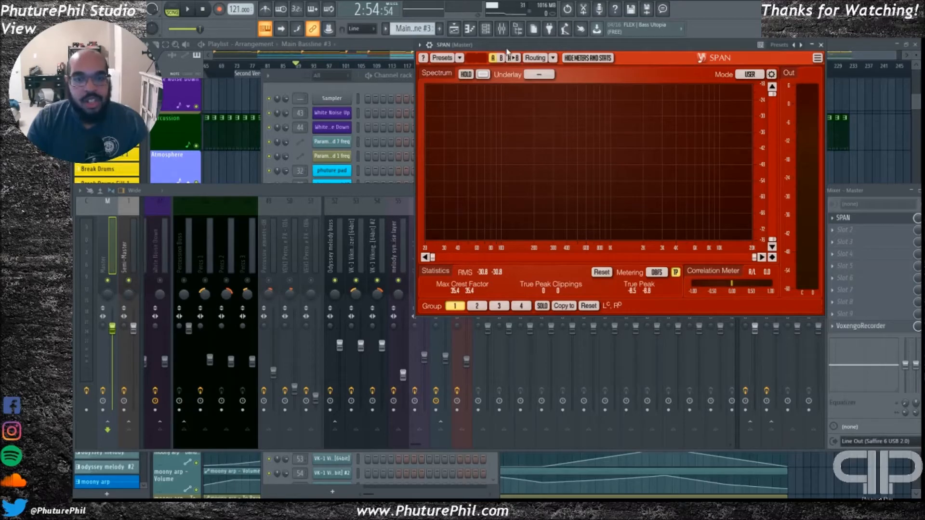
Play the breakdown with all mixer tracks unsoloed while examining the master spectrum in SPAN, and stop playback
mouse_move(509, 50)
mouse_down()
mouse_move(522, 63)
mouse_move(510, 51)
mouse_up()
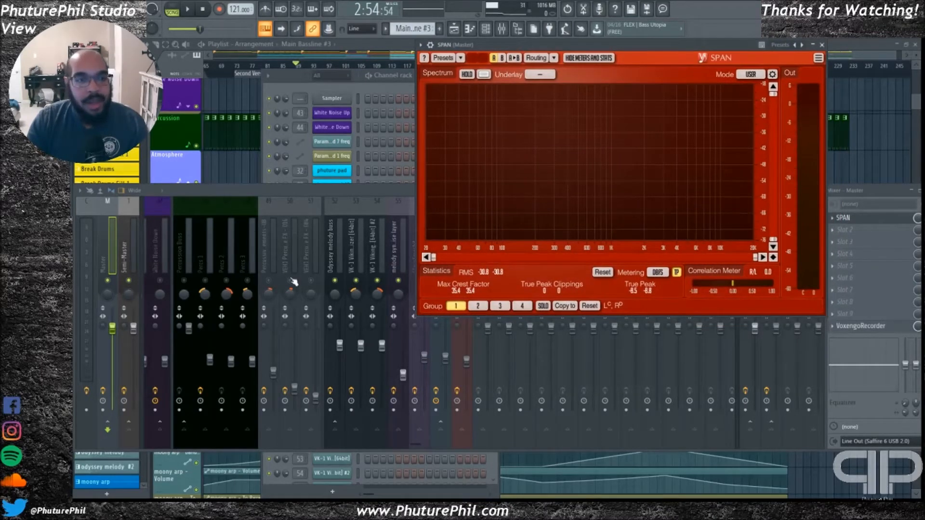
key(space)
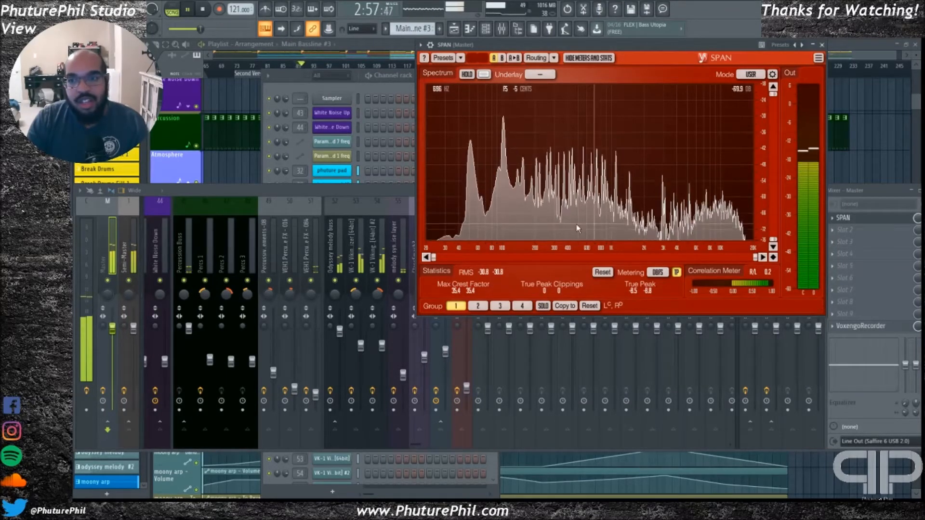
key(space)
Play the song from the Third Verse marker with SPAN over the playlist, examine its spectrum, and stop
drag(405, 56, 427, 56)
click(463, 78)
key(space)
key(Tab)
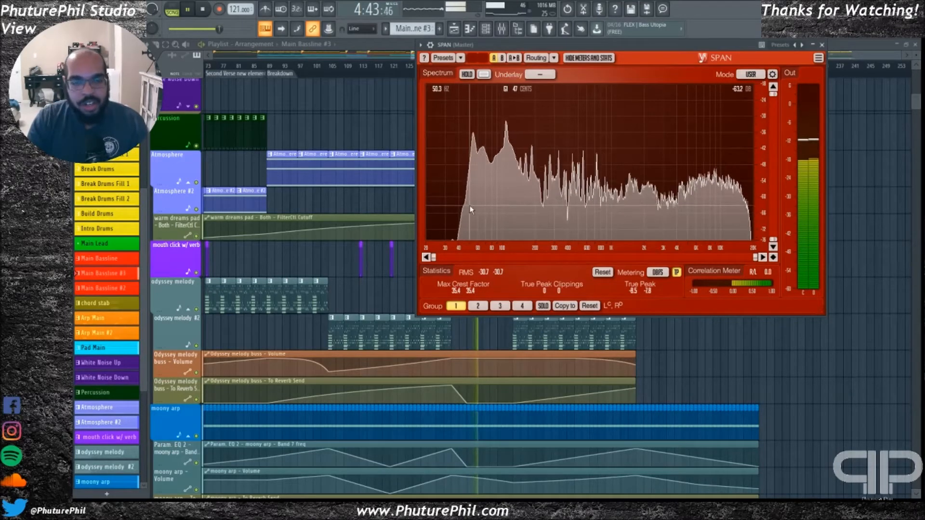
key(space)
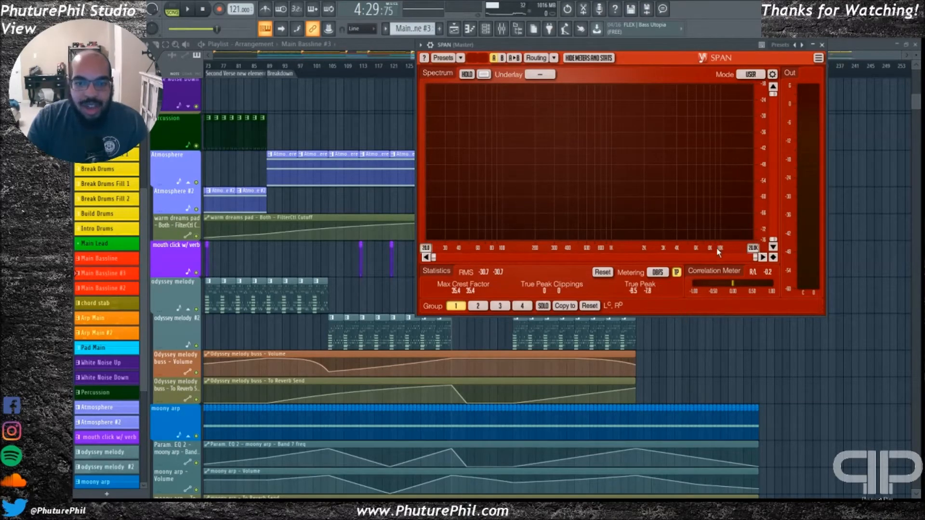
Replay the Third Verse, close SPAN, and place the stopped playhead at the Third Verse alt elements marker
key(space)
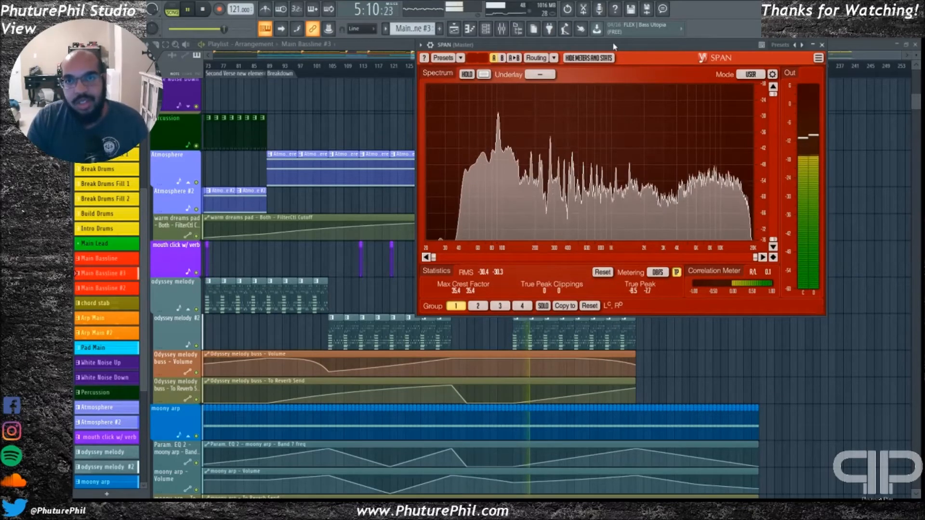
key(Escape)
key(space)
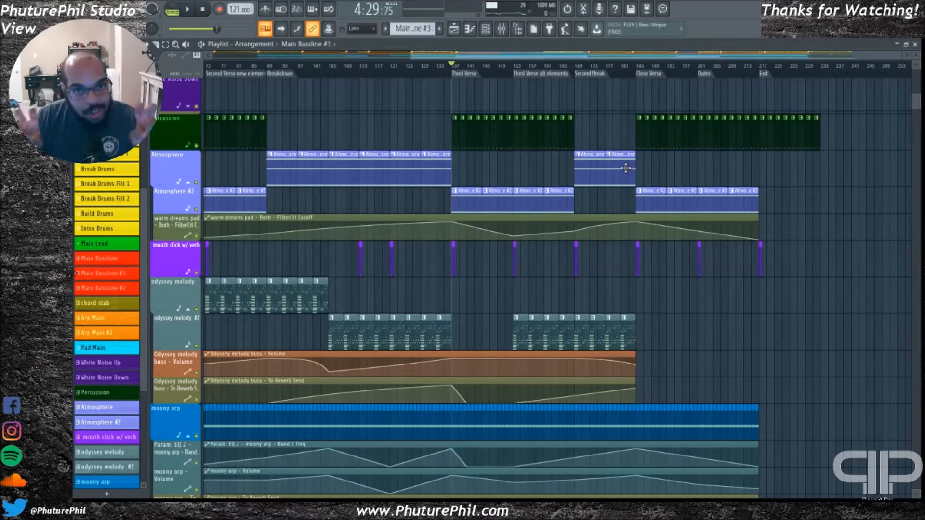
click(533, 76)
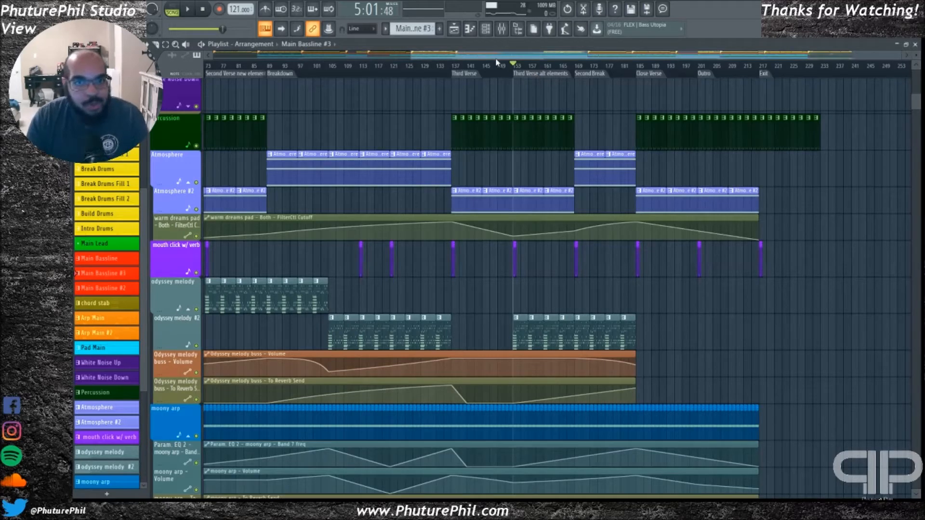
Play the song from the Third Verse alt elements marker into the Second Break, examine the active tracks, and stop
drag(573, 57, 641, 61)
key(space)
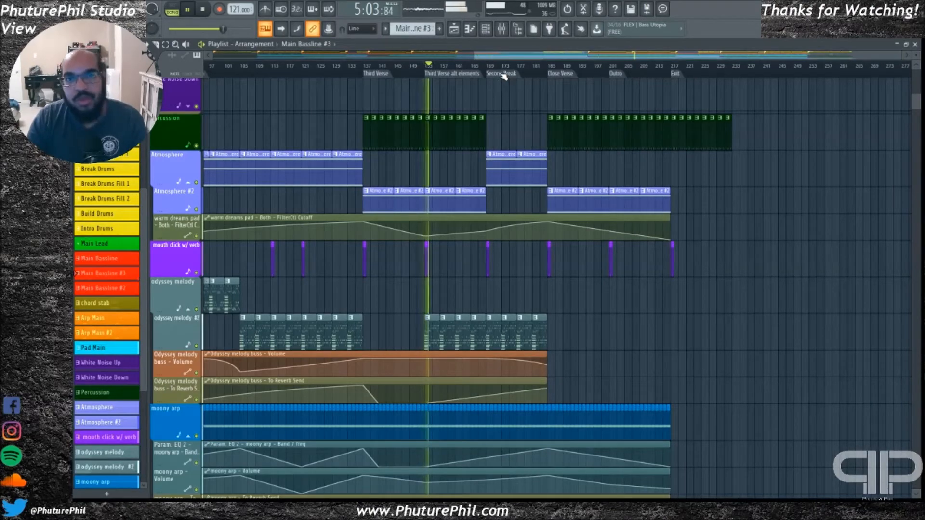
scroll(706, 155, up, 8)
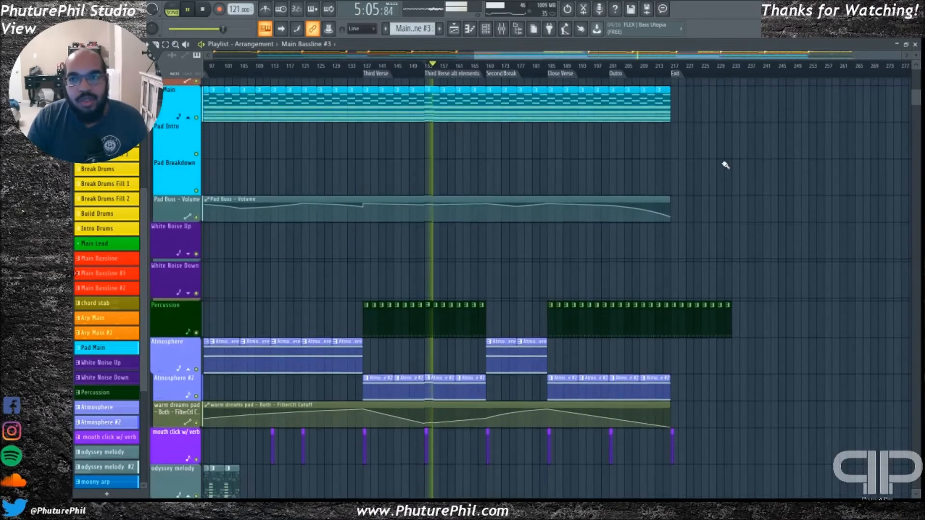
scroll(778, 238, up, 12)
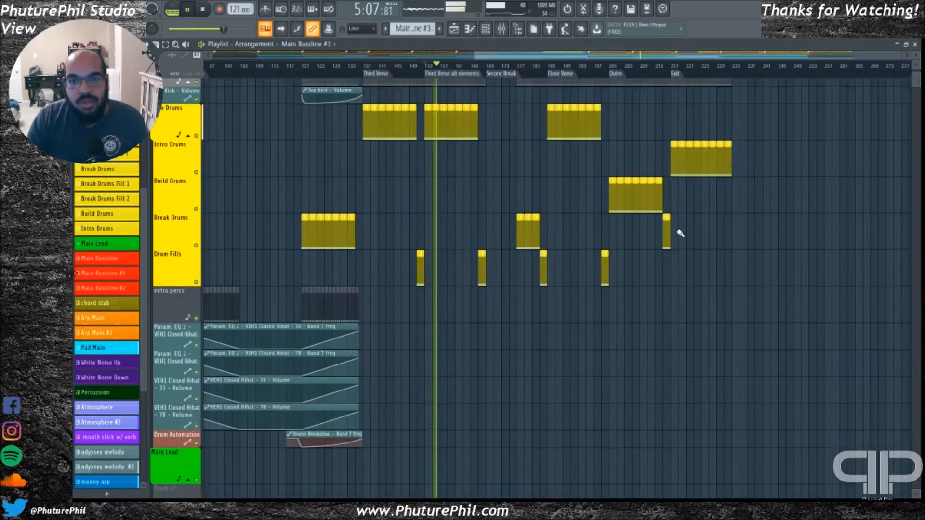
scroll(518, 230, down, 15)
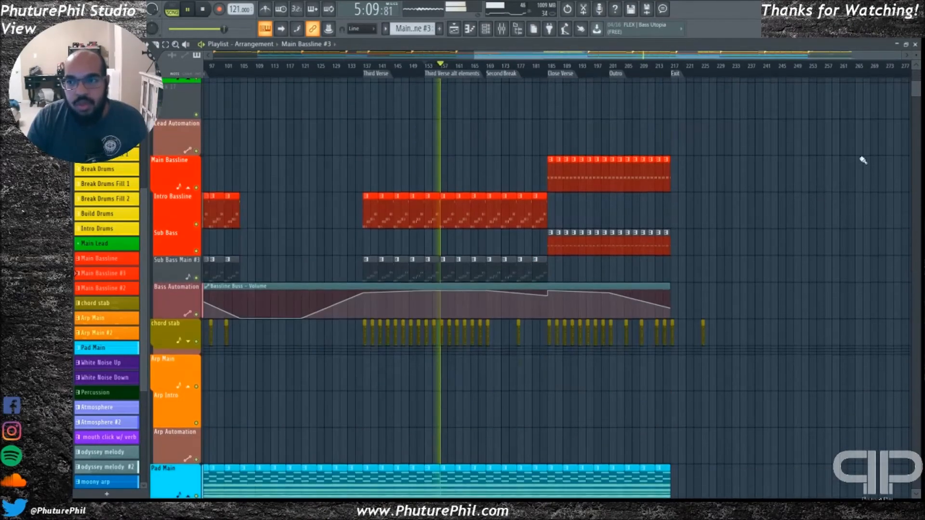
scroll(915, 92, down, 15)
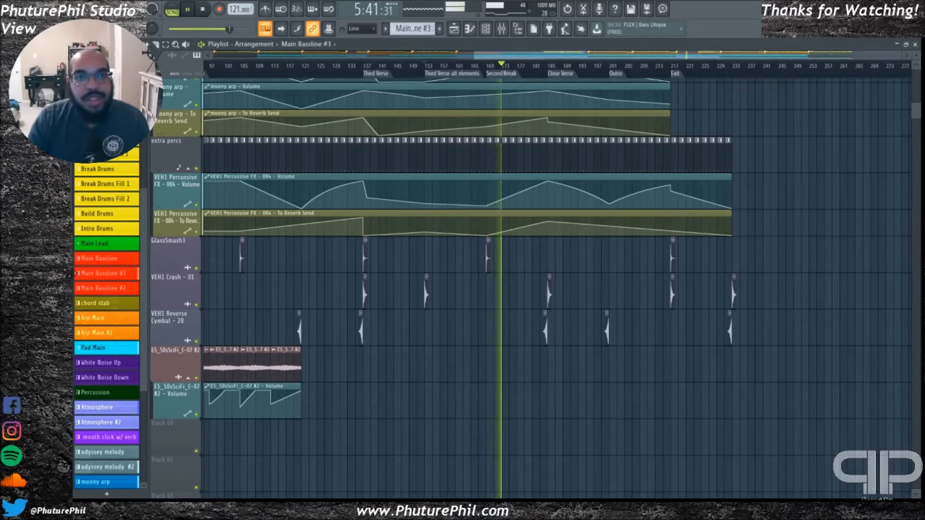
key(space)
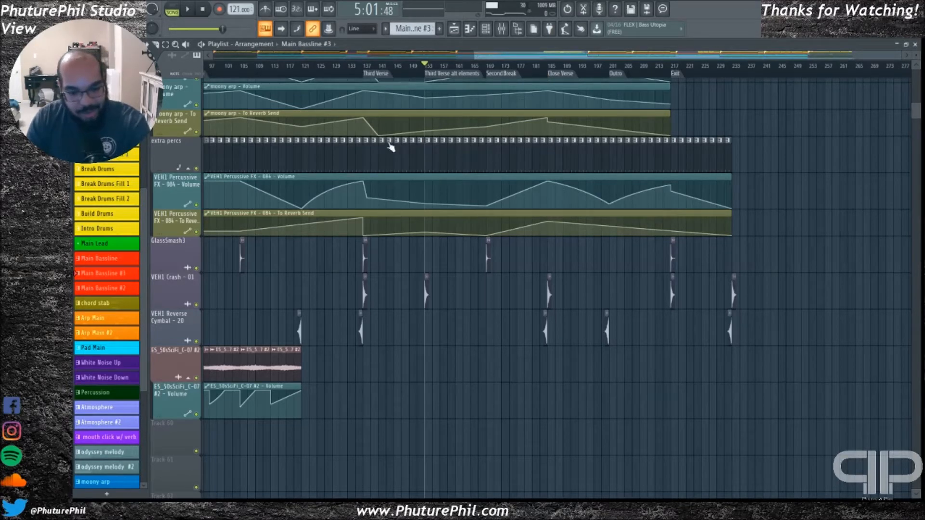
Replay the Third Verse alt elements section, compare its tracks with the earlier sections of the arrangement, and stop playback
key(space)
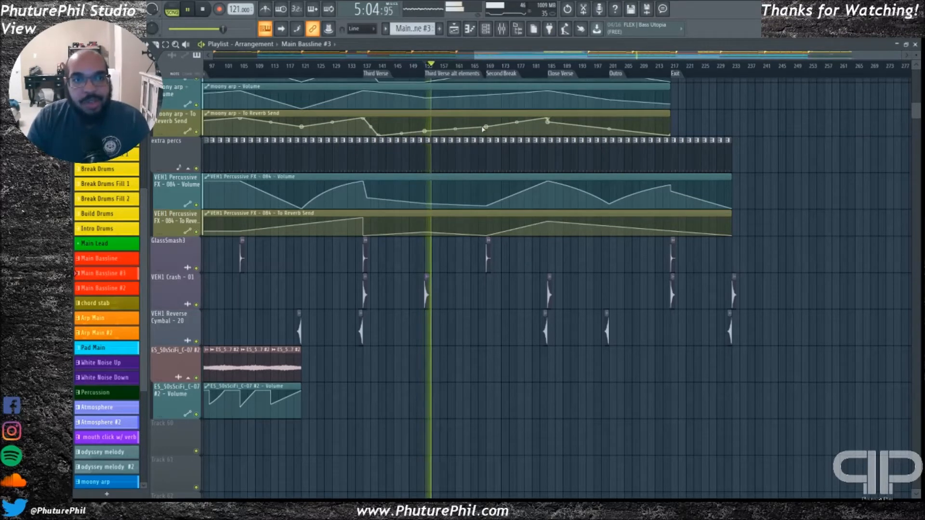
drag(491, 57, 274, 57)
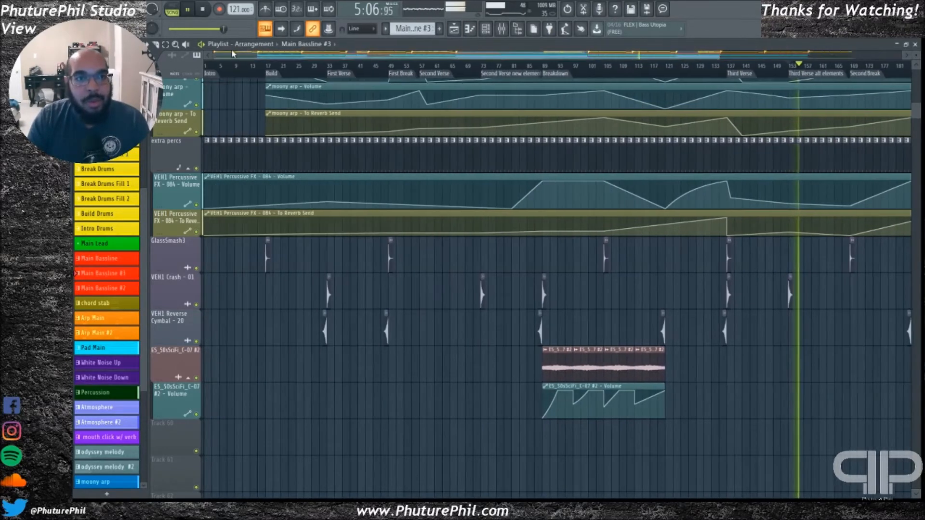
scroll(245, 324, up, 7)
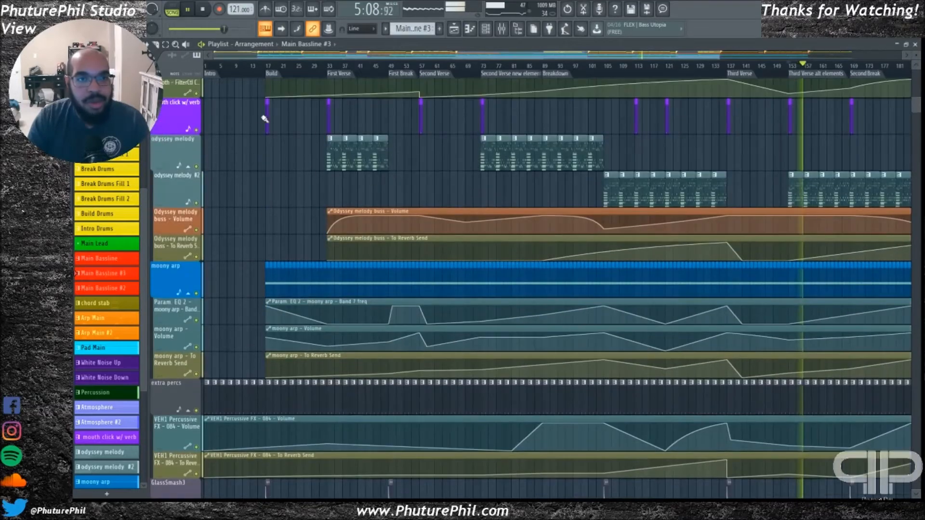
scroll(245, 212, up, 12)
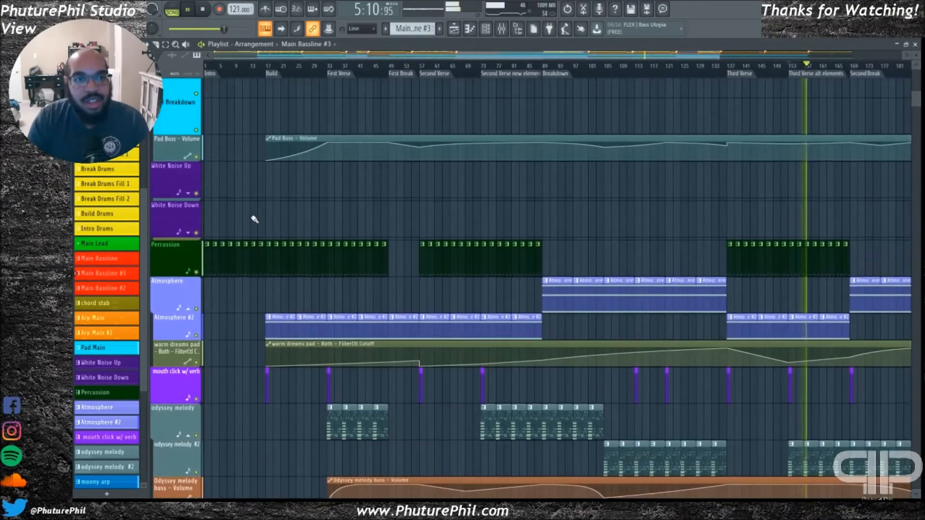
scroll(246, 203, up, 12)
key(space)
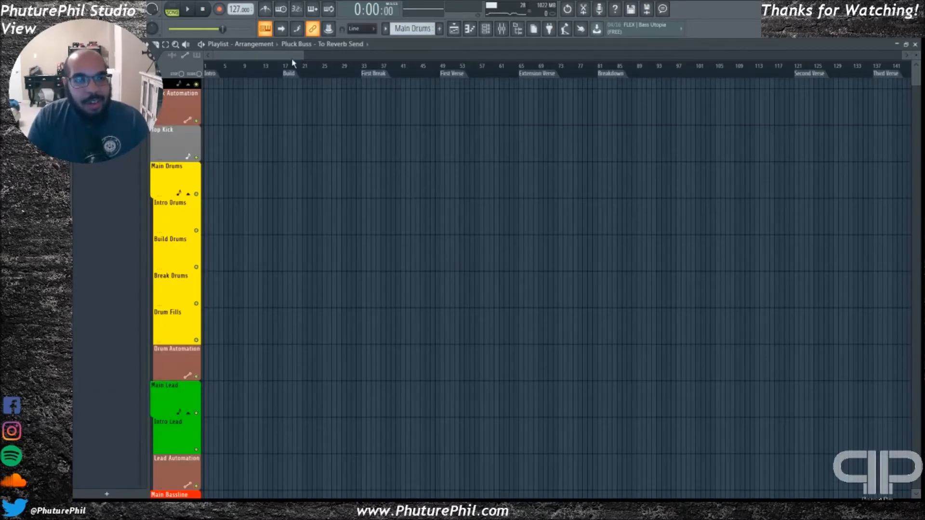
Solo the Pluck Main and Intro Pluck playlist tracks together with their cutoff, release and reverb send automation tracks
scroll(347, 267, down, 5)
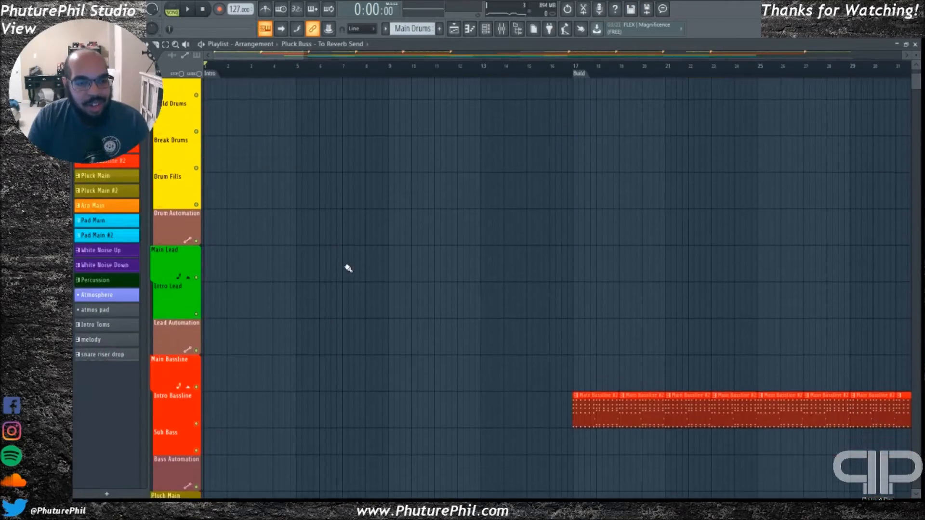
scroll(342, 273, down, 7)
scroll(279, 347, down, 3)
scroll(279, 347, down, 1)
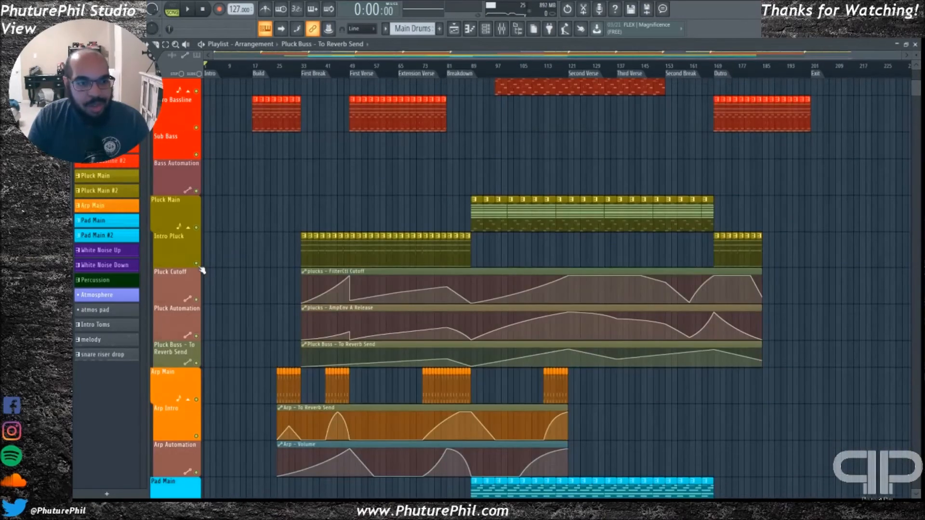
right_click(197, 264)
click(196, 227)
click(196, 299)
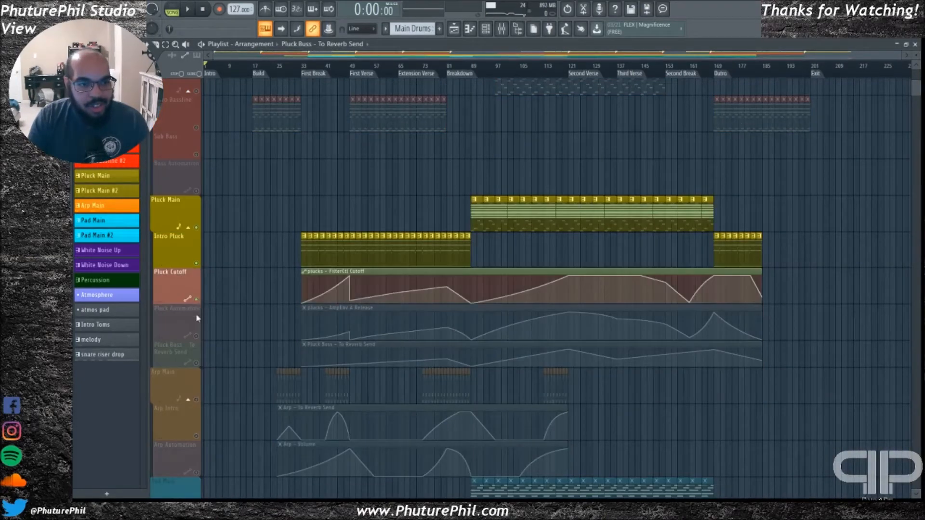
click(196, 336)
click(196, 363)
Play the soloed plucks from the First Break marker, hide the browser to widen the playlist, and stop
click(304, 67)
key(space)
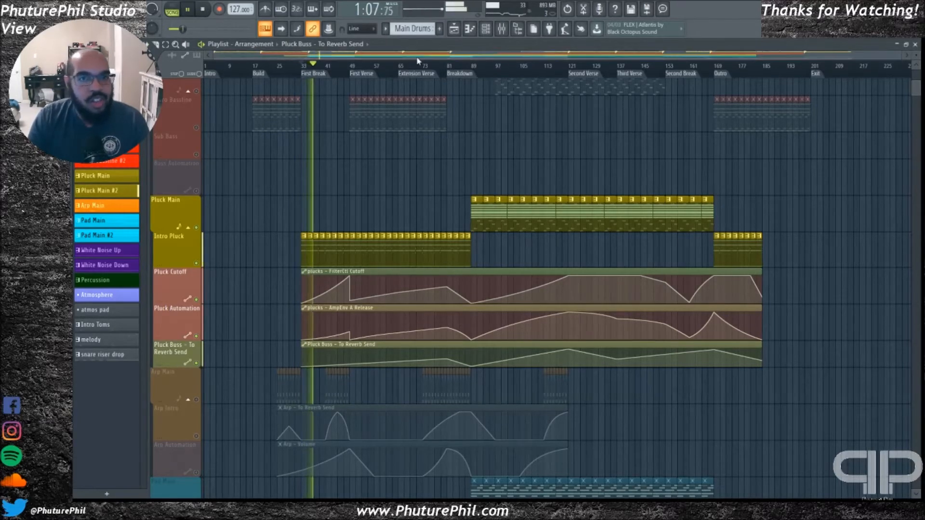
click(519, 30)
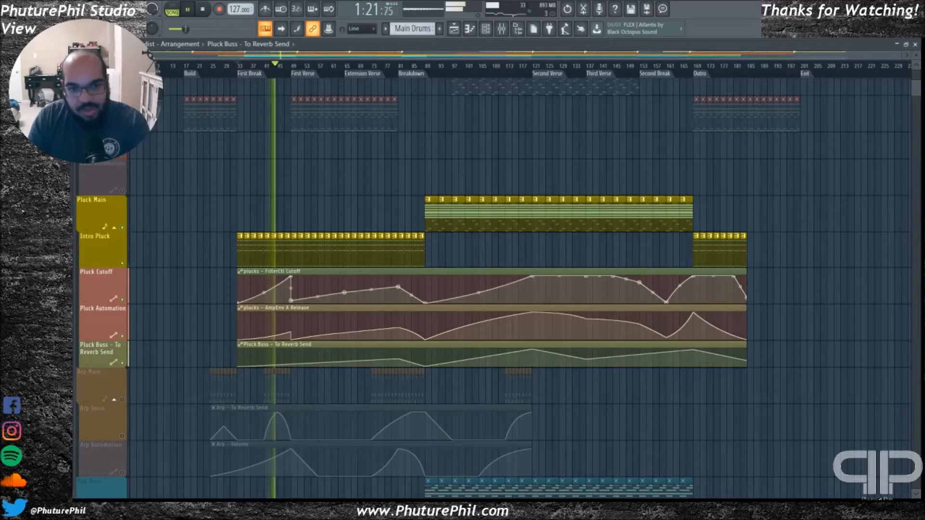
key(space)
Bring up VoxengoRecorder, set its bit depth to 24, start it, and reposition its window
key(Tab)
key(Tab)
key(Tab)
click(58, 341)
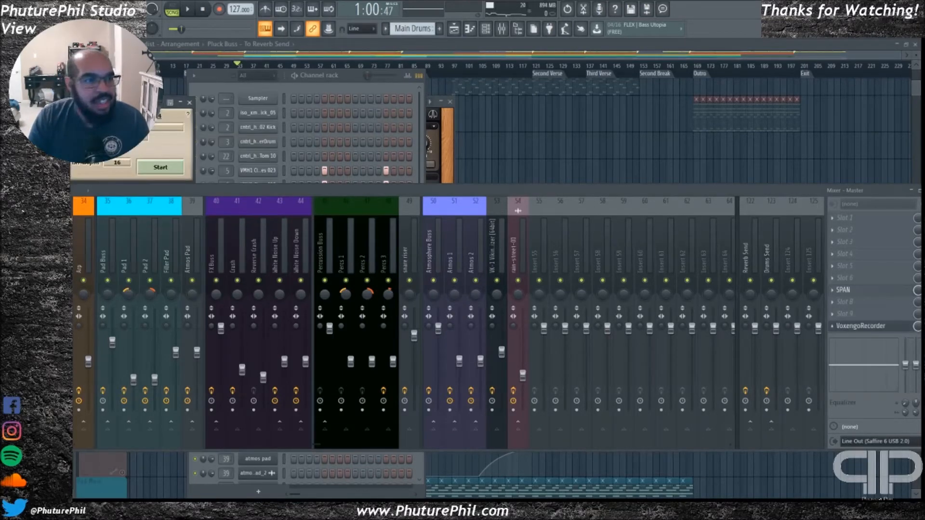
click(137, 127)
click(126, 143)
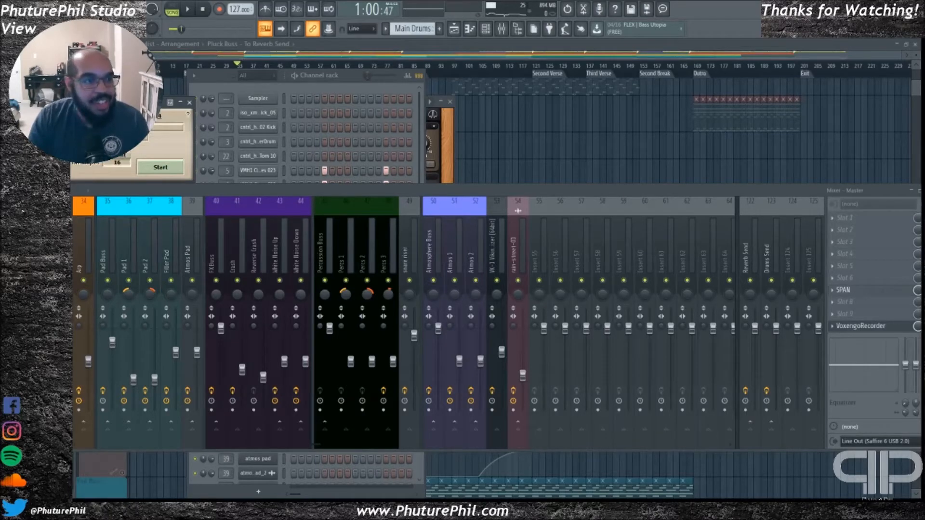
click(117, 147)
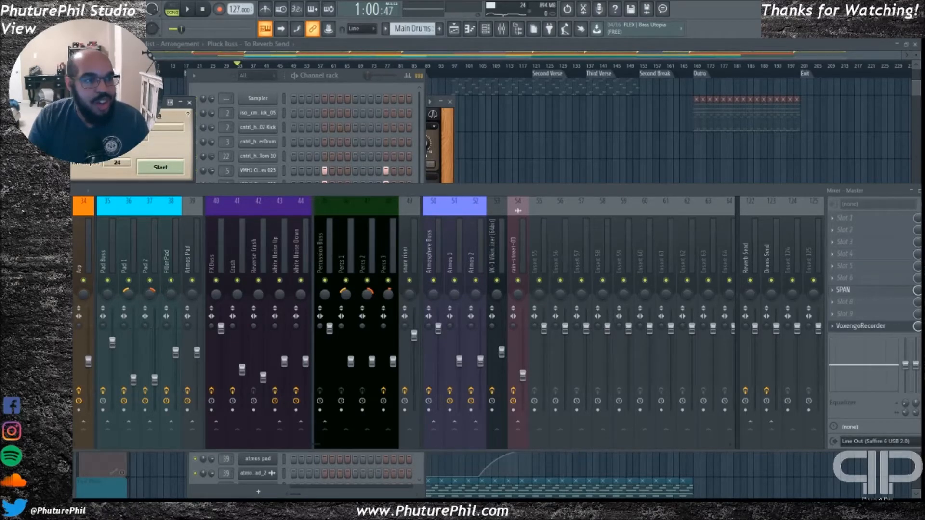
drag(137, 102, 149, 102)
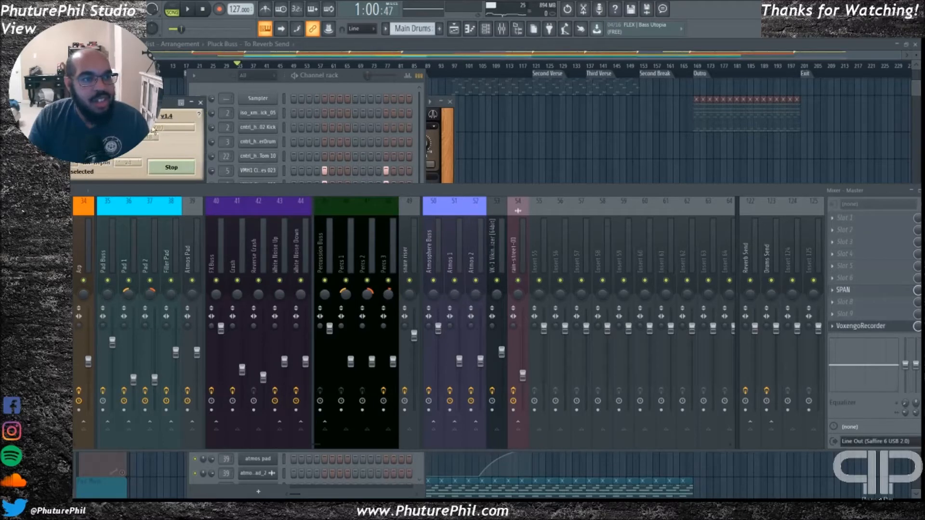
Stop VoxengoRecorder, reselect its recording format, run it during a short playback test, and stop it again
click(157, 168)
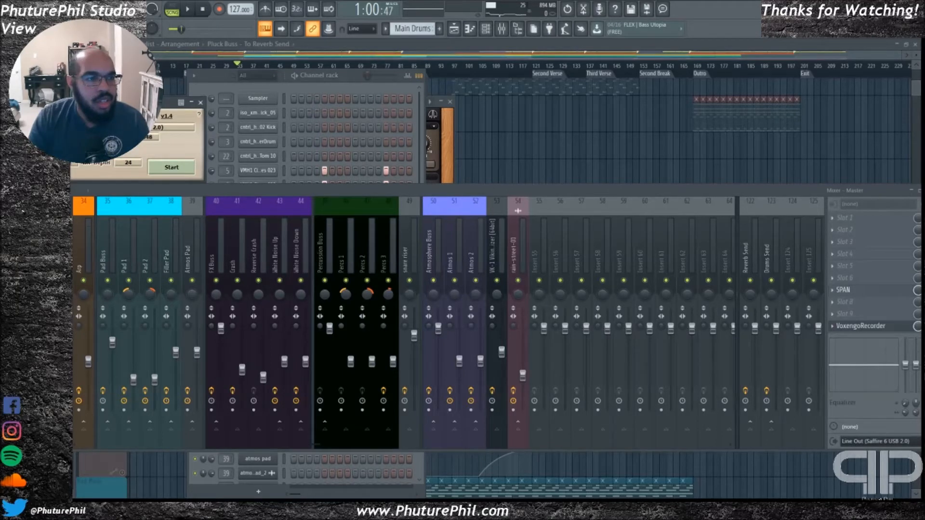
click(148, 137)
click(148, 142)
click(168, 168)
key(space)
key(space)
click(158, 166)
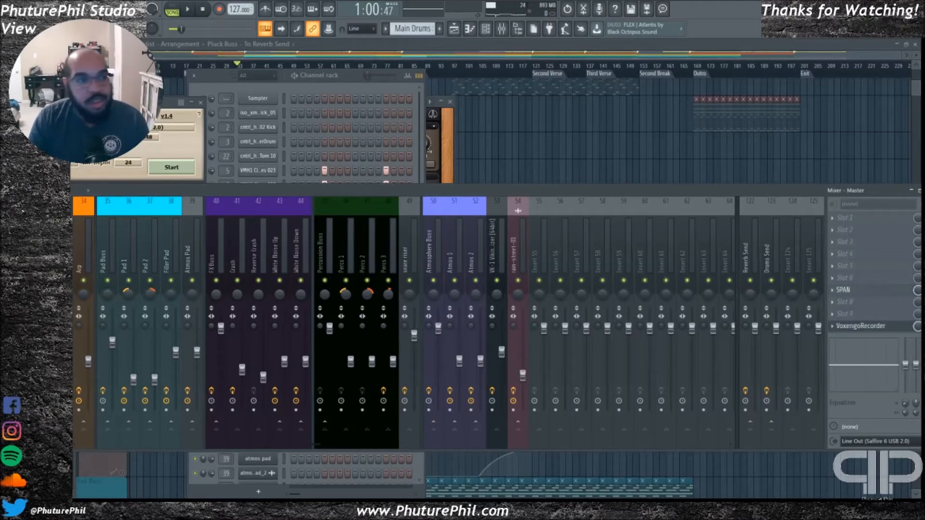
Check VoxengoRecorder once more and close it, replay the plucks from First Break in the playlist, and stop
key(Escape)
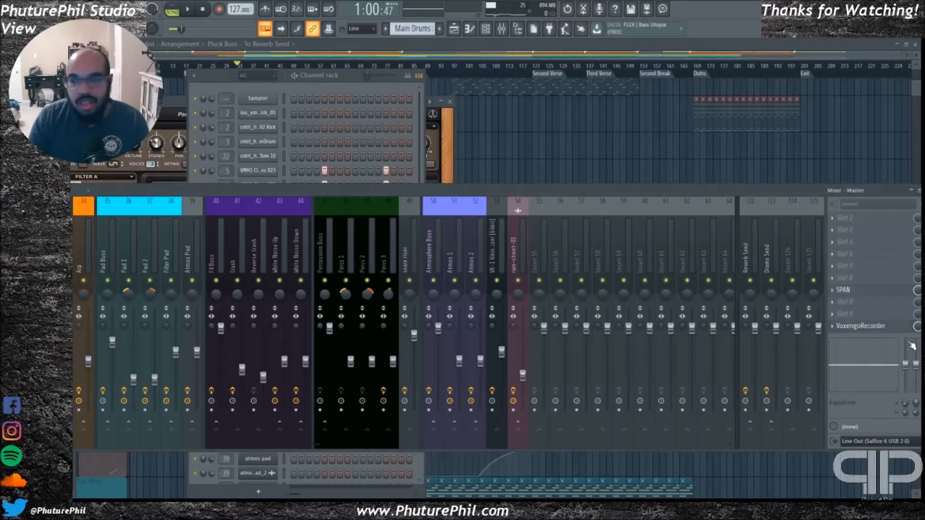
click(851, 332)
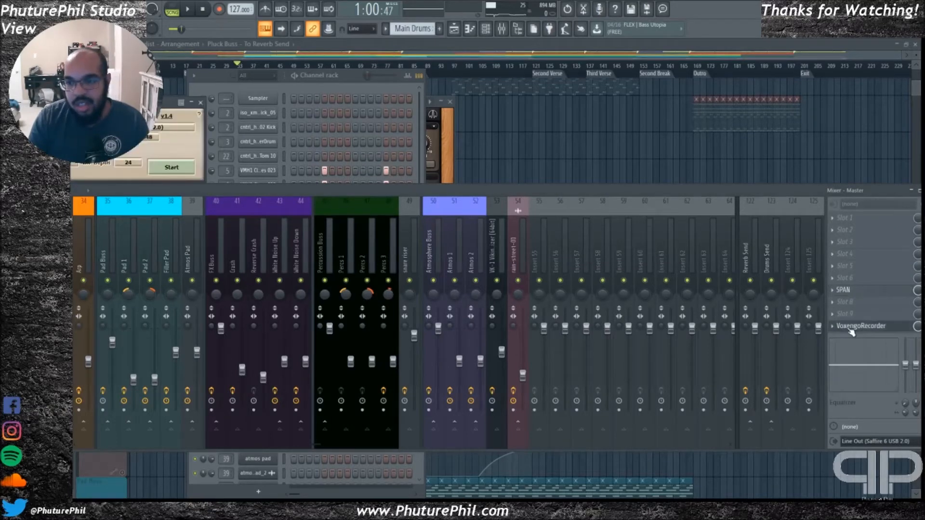
click(200, 103)
key(space)
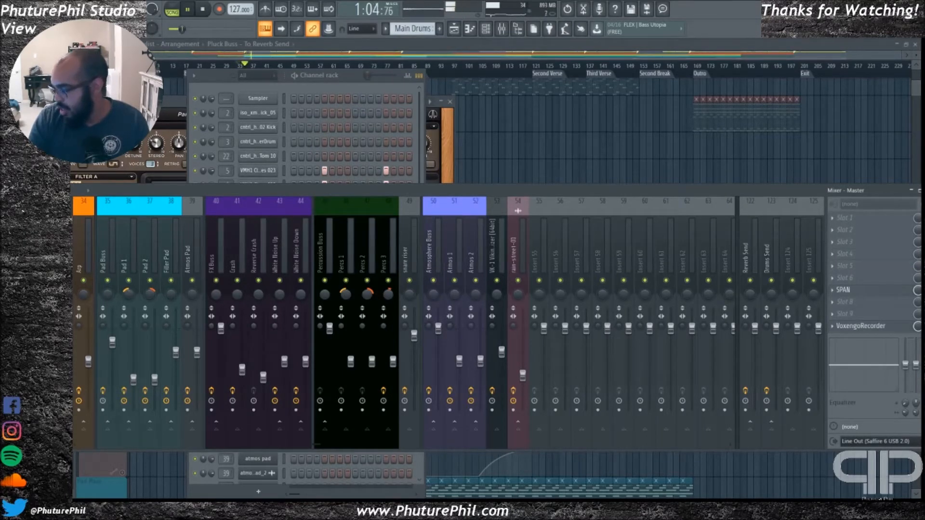
click(446, 47)
key(space)
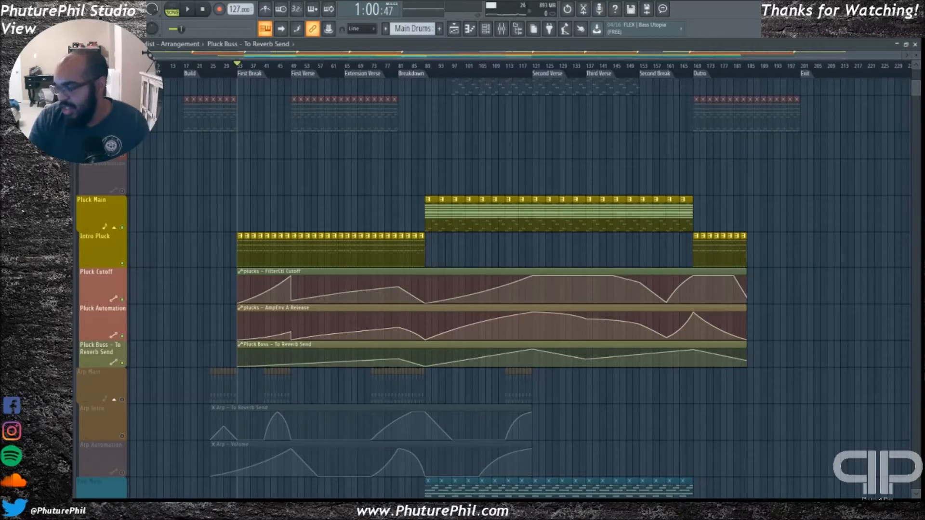
Play the soloed plucks from the Extension Verse marker, stop, and place the playhead shortly before the Breakdown marker
click(347, 65)
key(space)
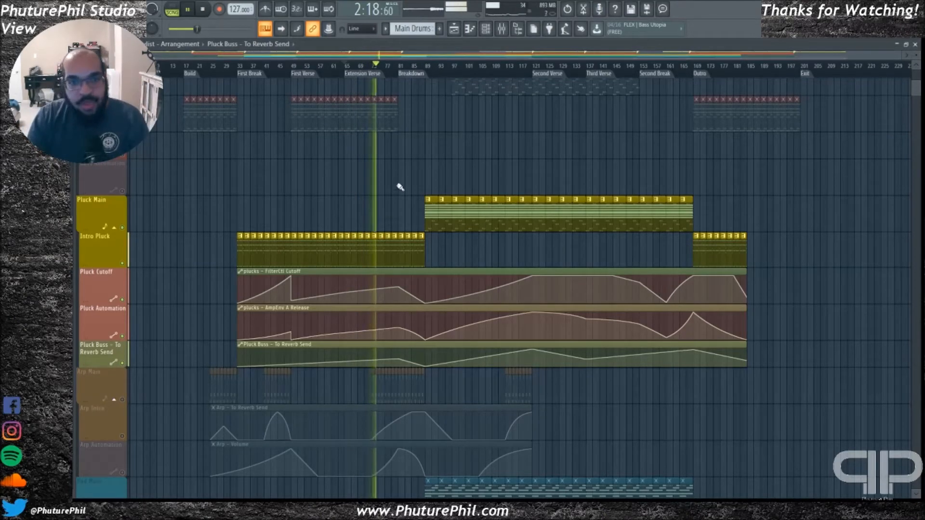
key(space)
click(387, 74)
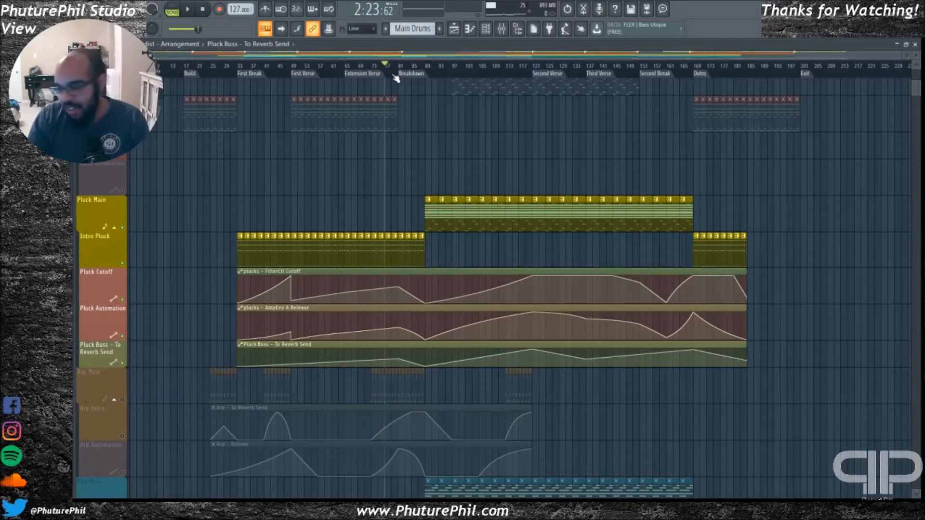
Open the mixer, bring the pluck tracks into view, and select the Pluck Buss track to show its effects
click(501, 28)
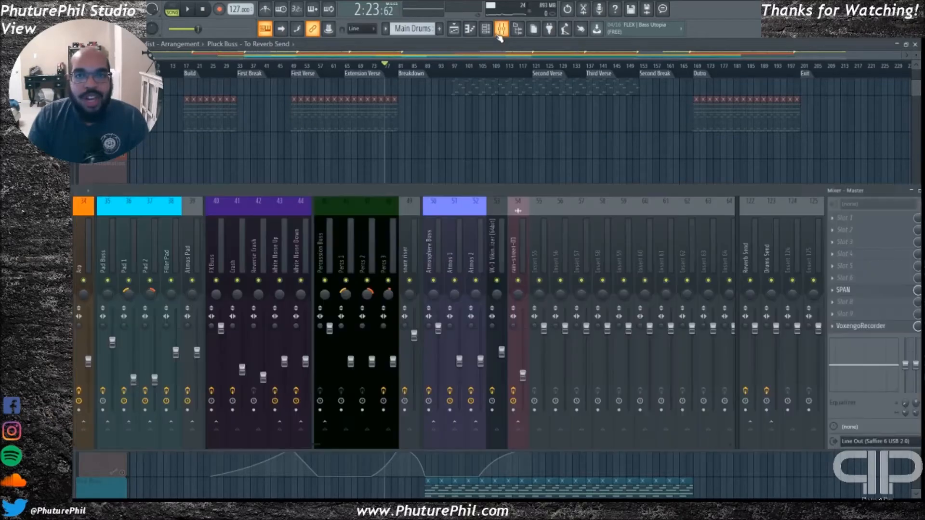
drag(320, 198, 349, 204)
drag(345, 453, 247, 453)
click(363, 254)
drag(384, 199, 362, 197)
click(318, 248)
click(328, 243)
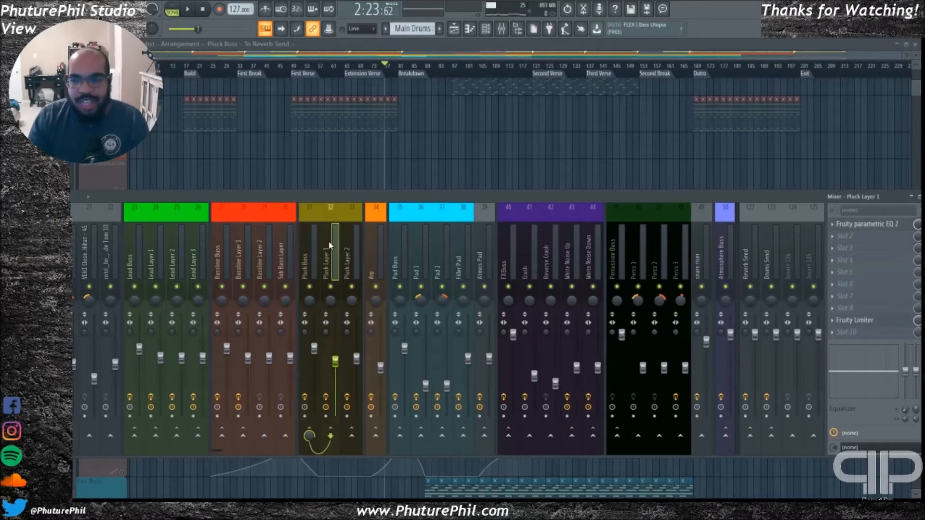
drag(363, 205, 352, 207)
click(308, 248)
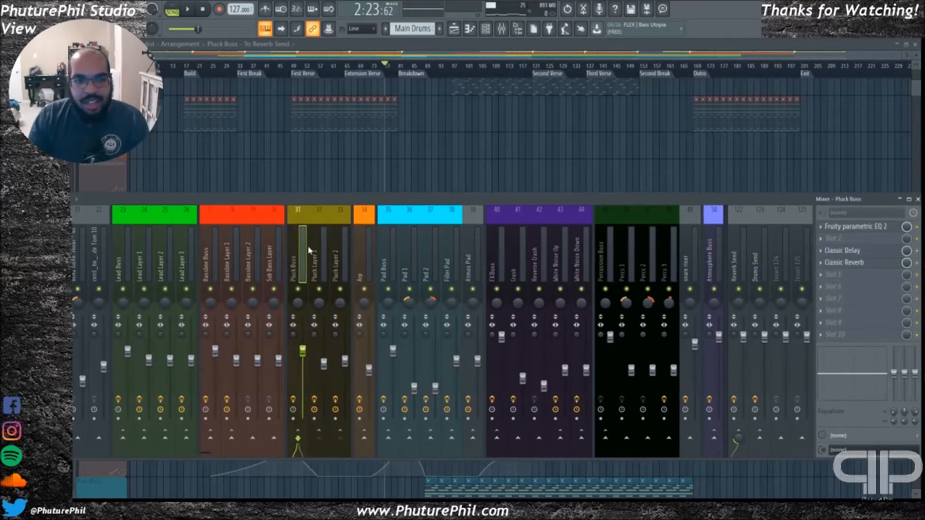
Examine the Classic Delay settings on Pluck Buss, close that effect, and open Classic Reverb to examine its settings
click(852, 250)
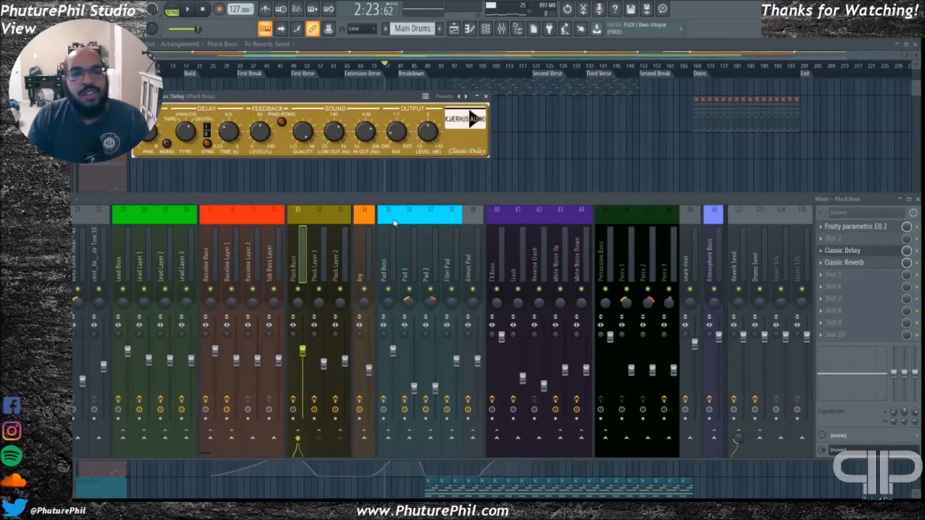
key(Escape)
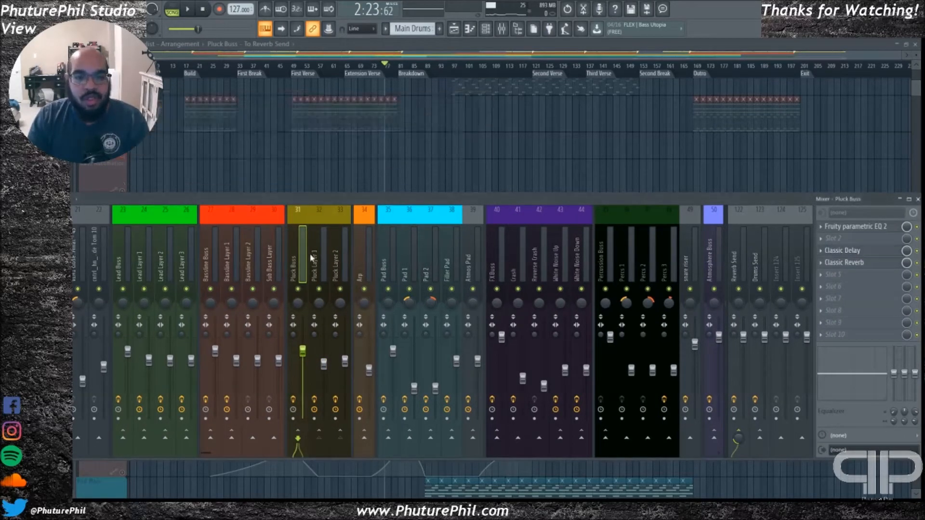
click(878, 263)
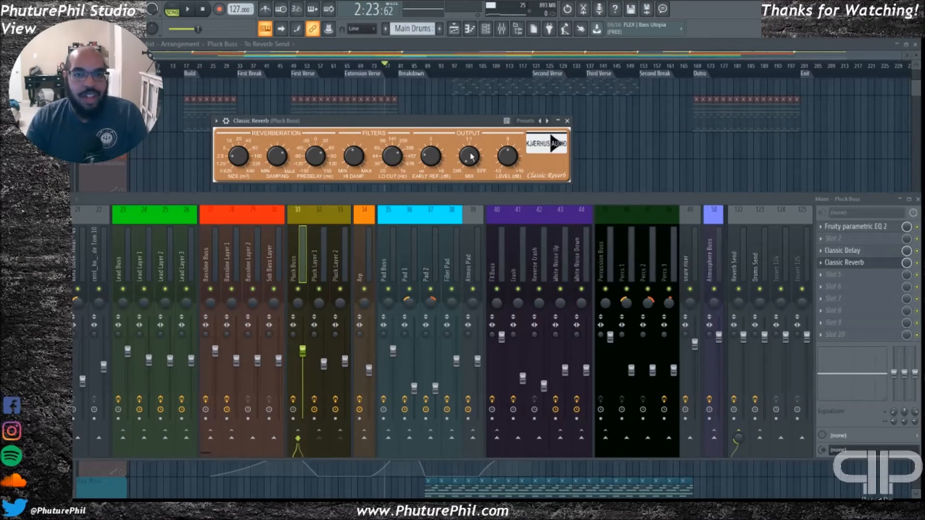
drag(467, 122, 464, 123)
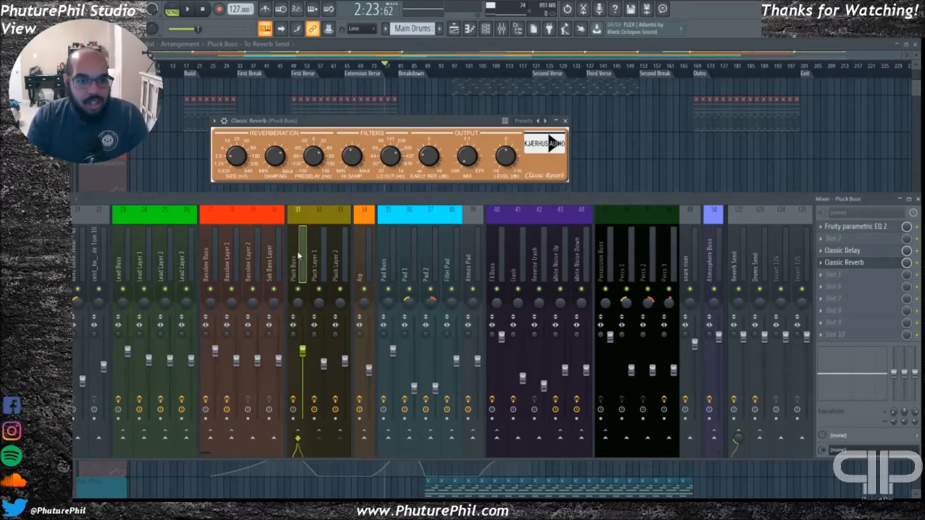
Play the pluck tracks with Classic Reverb open on Pluck Buss, close the effect, and stop
drag(289, 206, 311, 204)
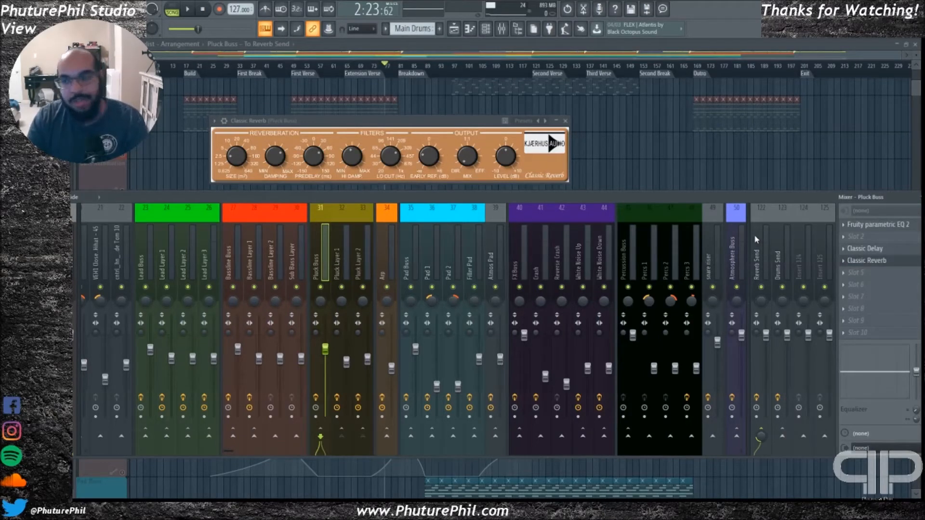
click(406, 125)
key(space)
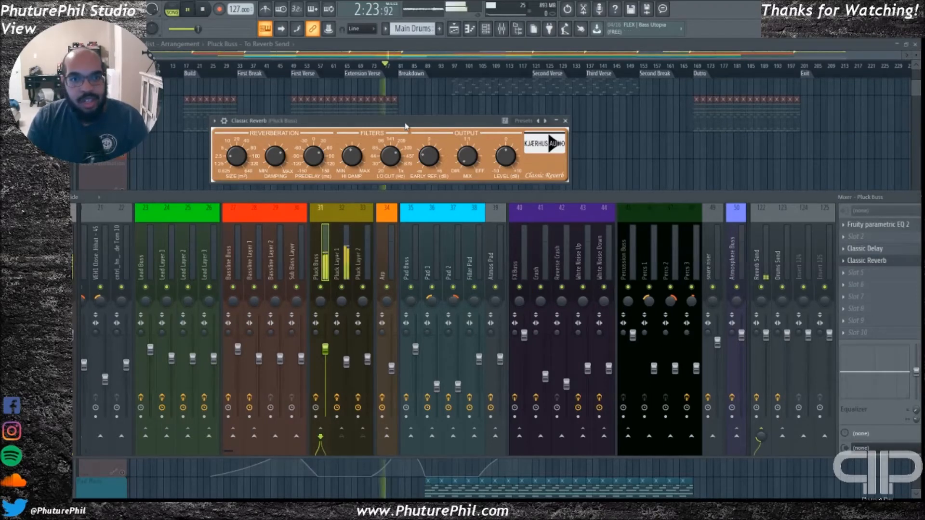
key(Escape)
key(space)
Hide the mixer and play the arrangement from the Breakdown marker
key(F9)
click(398, 66)
key(space)
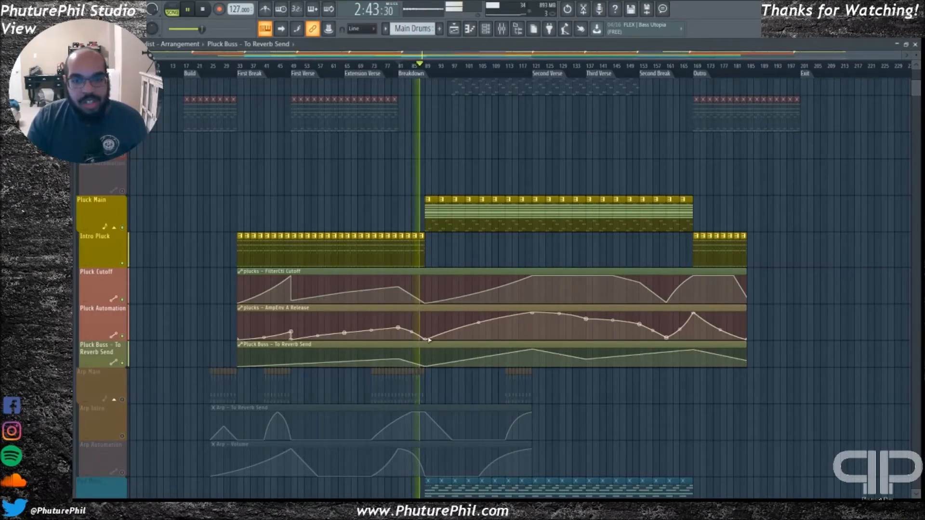
Examine the drum, bassline, pluck, arp and pad tracks while the breakdown plays into the Second Verse
scroll(405, 345, up, 5)
scroll(400, 343, up, 5)
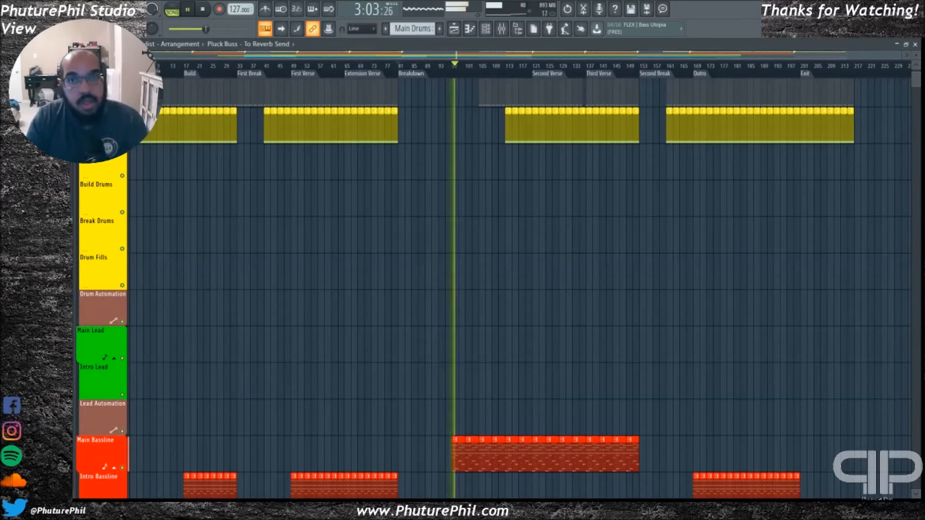
scroll(514, 271, up, 3)
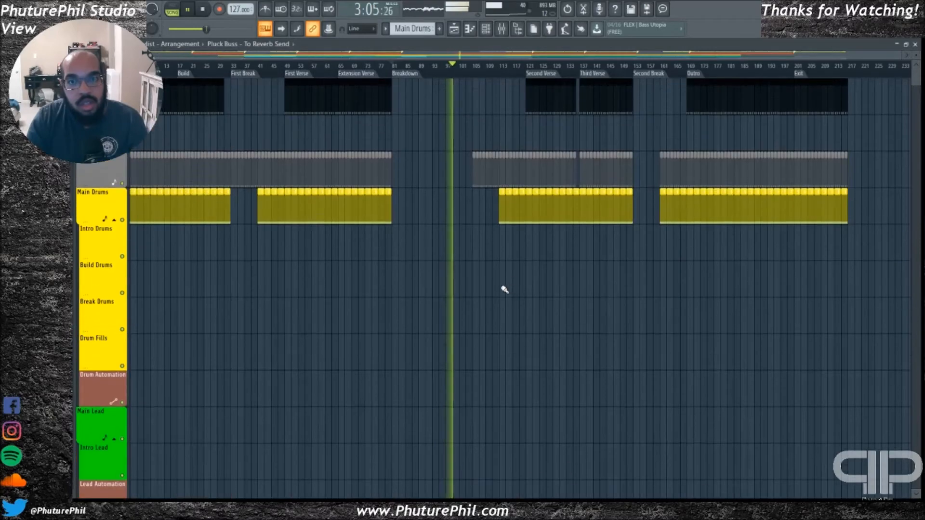
scroll(506, 287, down, 12)
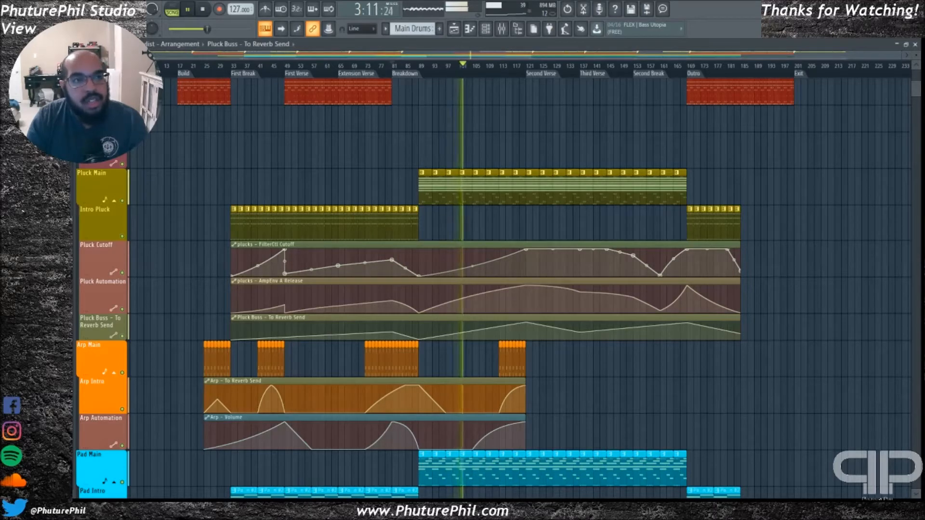
drag(534, 56, 545, 57)
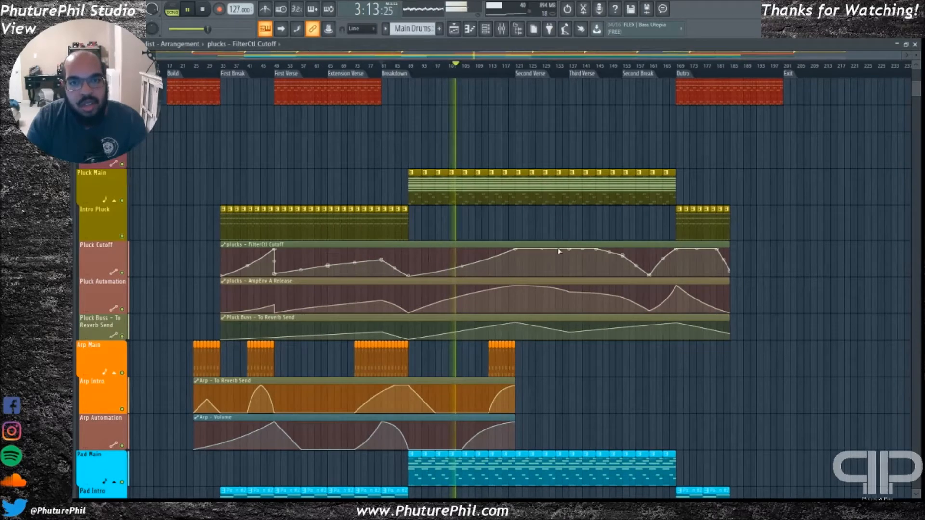
scroll(553, 266, down, 2)
scroll(553, 275, down, 1)
scroll(553, 286, up, 7)
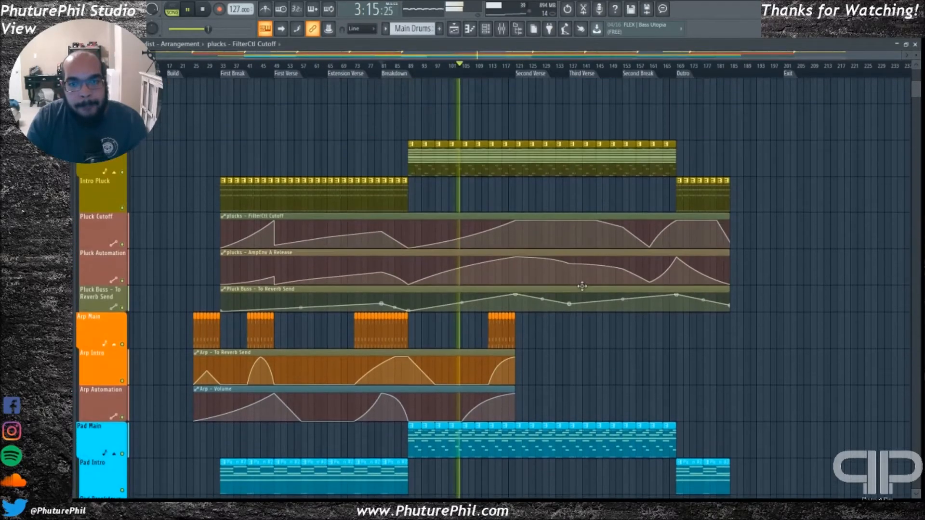
scroll(657, 293, up, 8)
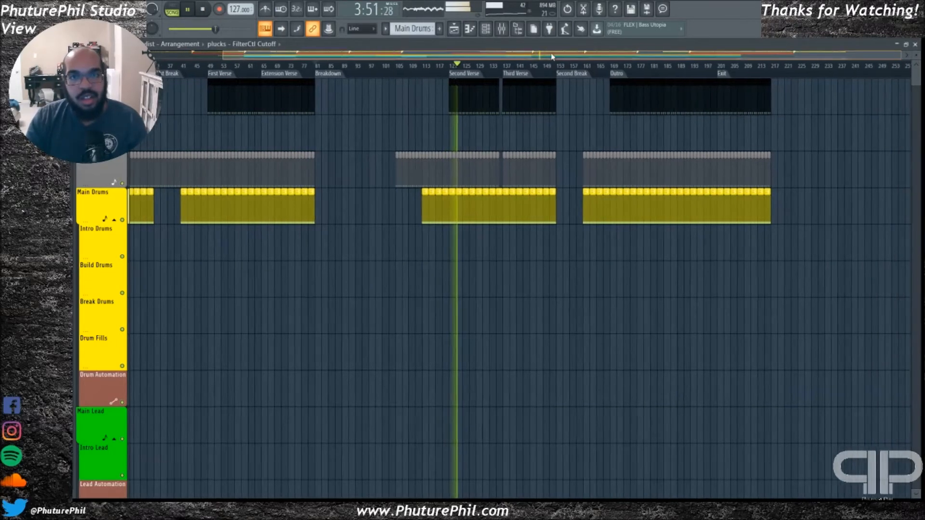
Check the Main Bassline and Main Drums clips while the Second Verse plays, and stop playback
scroll(529, 261, down, 5)
scroll(528, 253, down, 3)
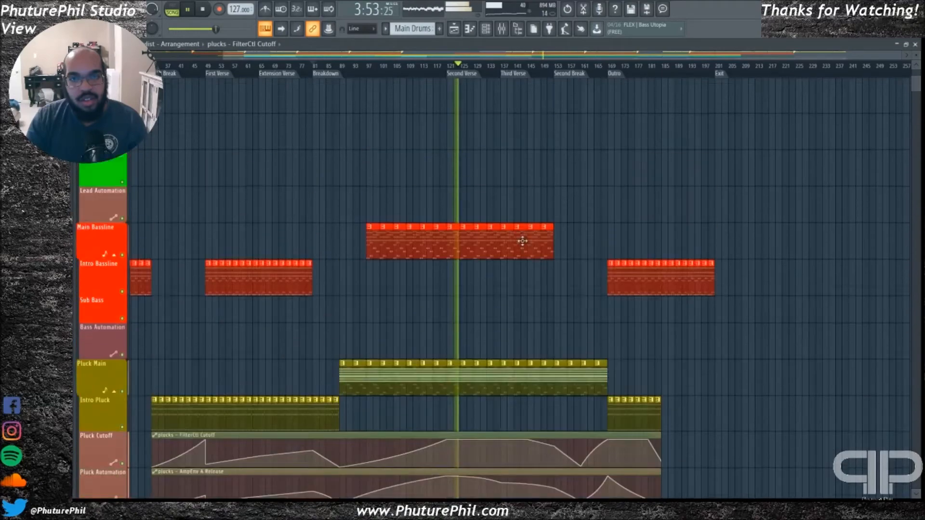
scroll(530, 239, up, 5)
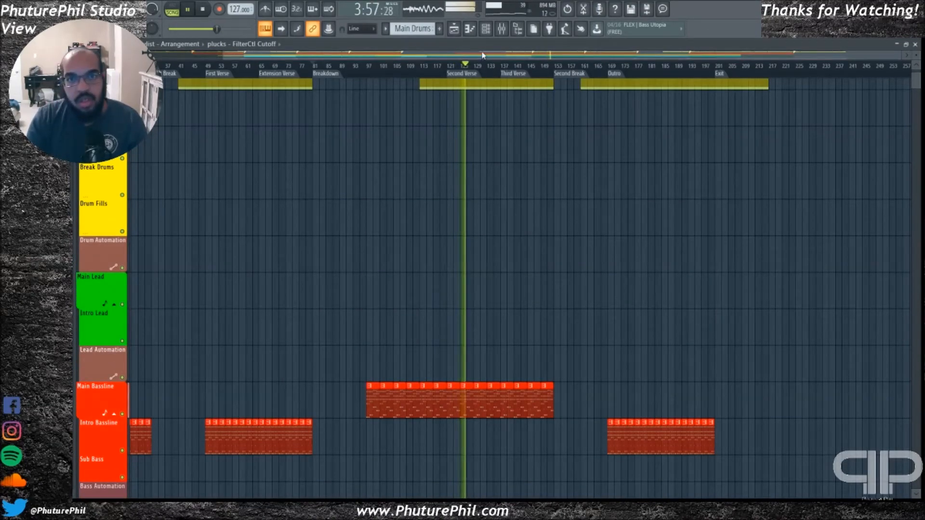
scroll(492, 240, up, 4)
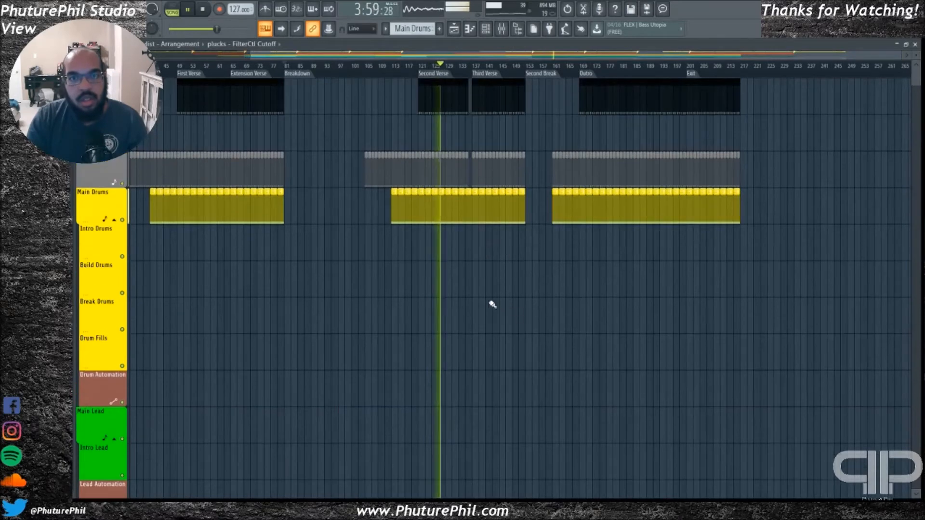
key(space)
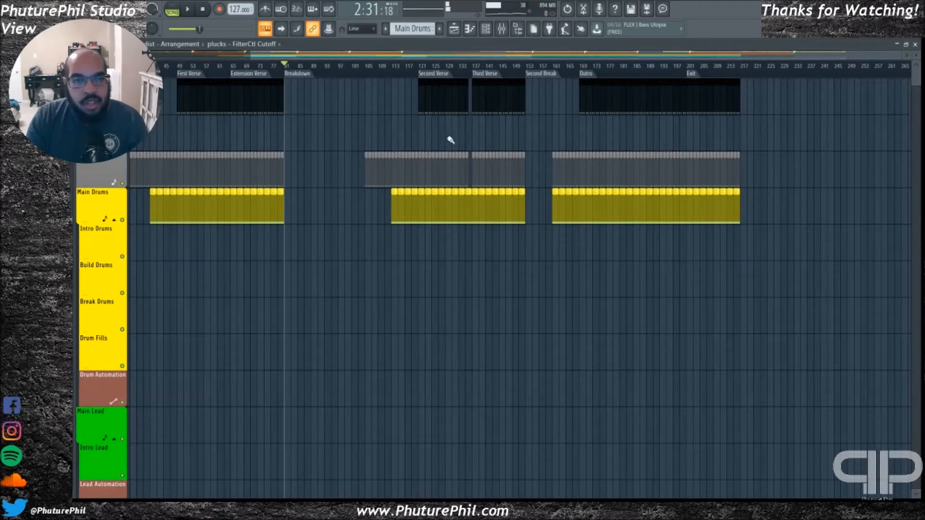
Place the playhead at the Second Verse marker and open Fruity Limiter on the Pluck Layer 1 mixer track
click(433, 75)
key(Escape)
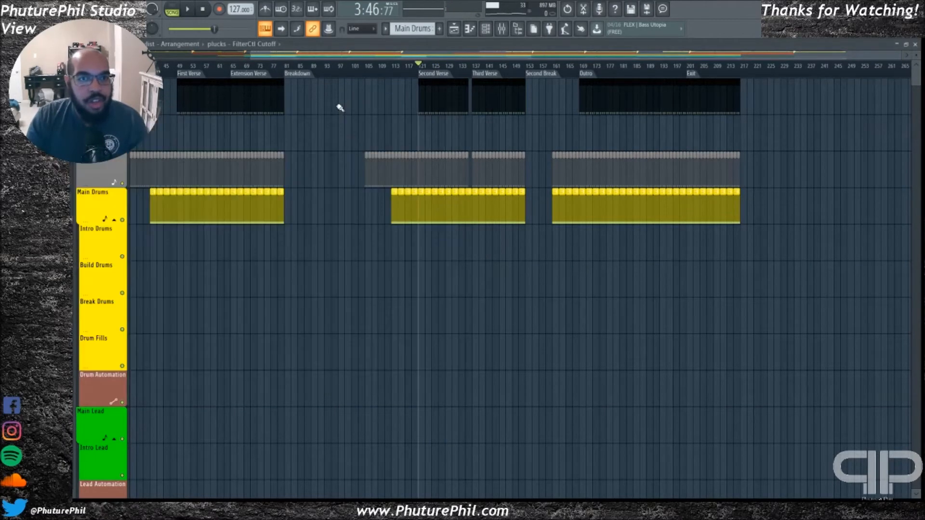
key(F6)
key(F9)
click(341, 254)
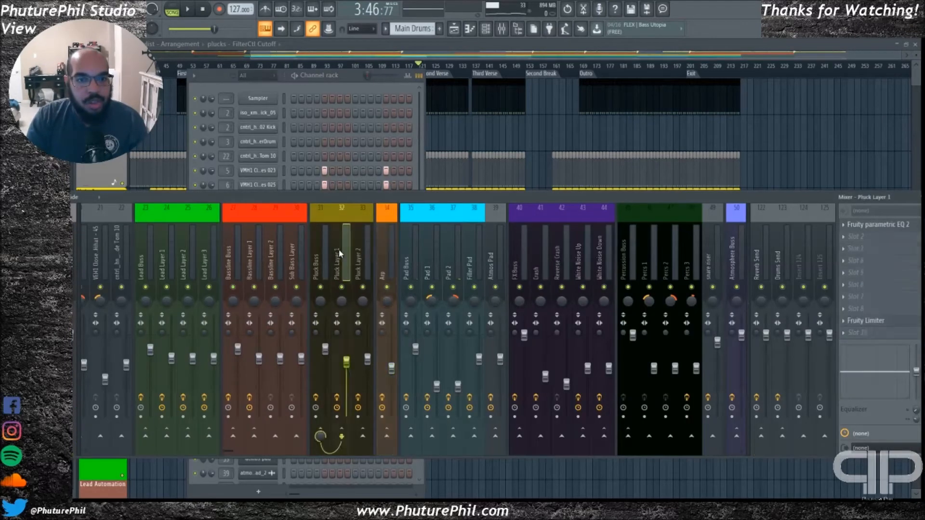
click(320, 256)
click(342, 249)
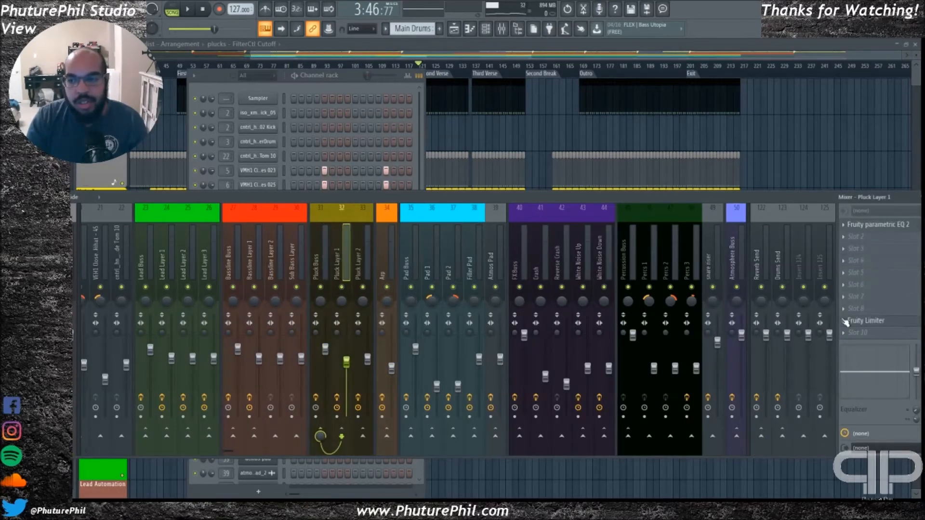
click(865, 321)
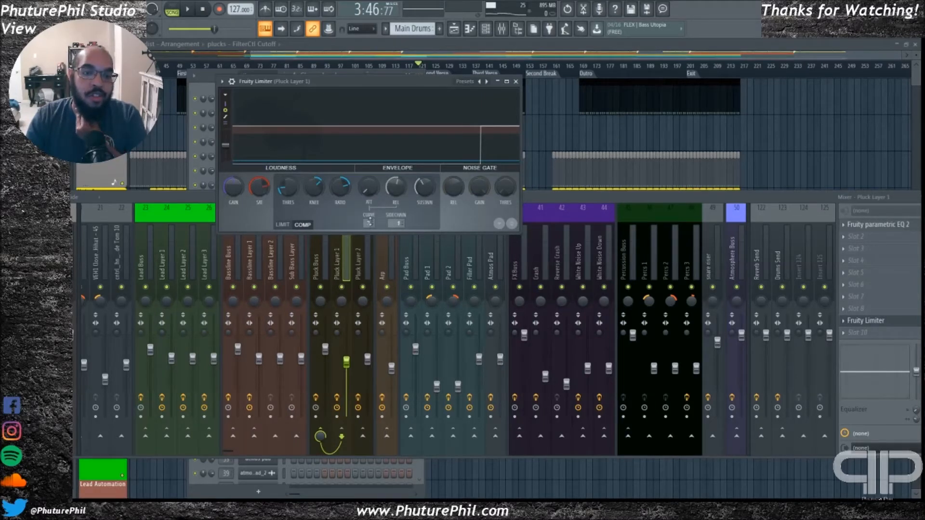
Examine the limiter's curve and saturation controls, play the Second Verse with the limiter in view, and close it
drag(369, 223, 366, 215)
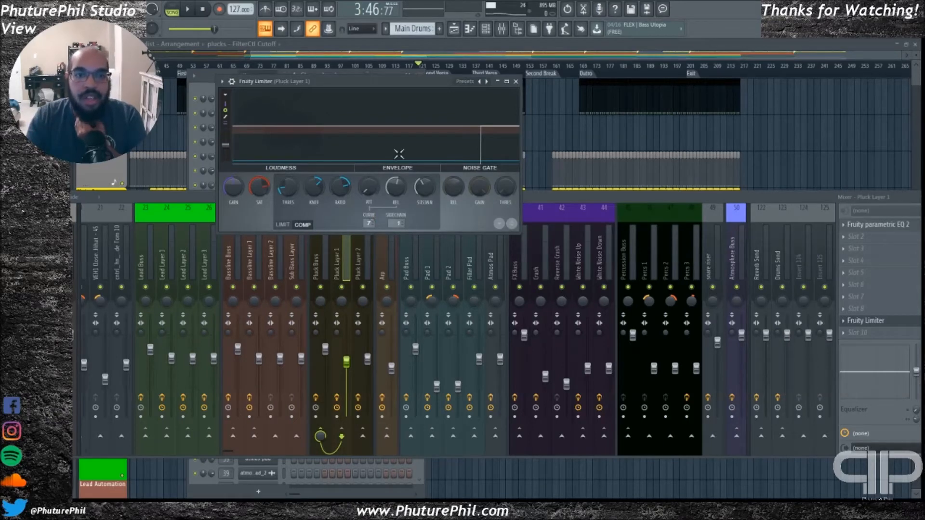
drag(343, 87, 403, 116)
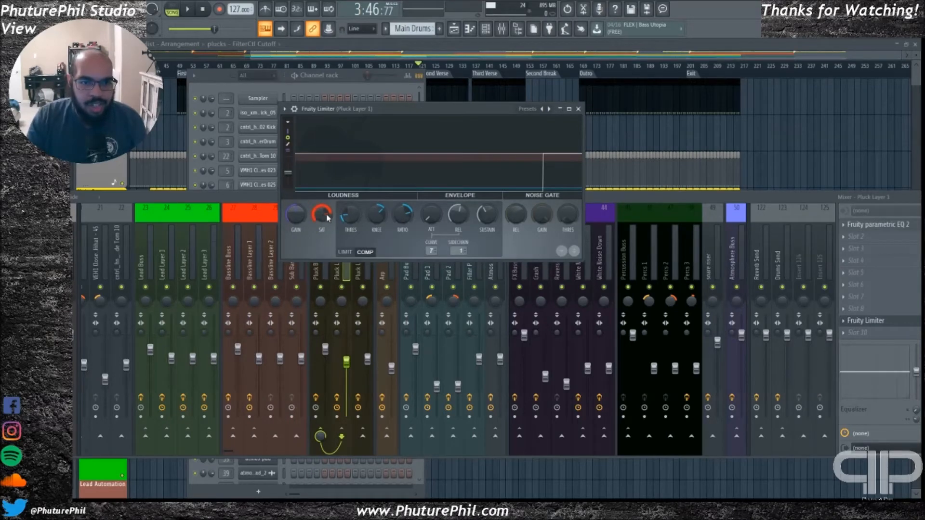
key(space)
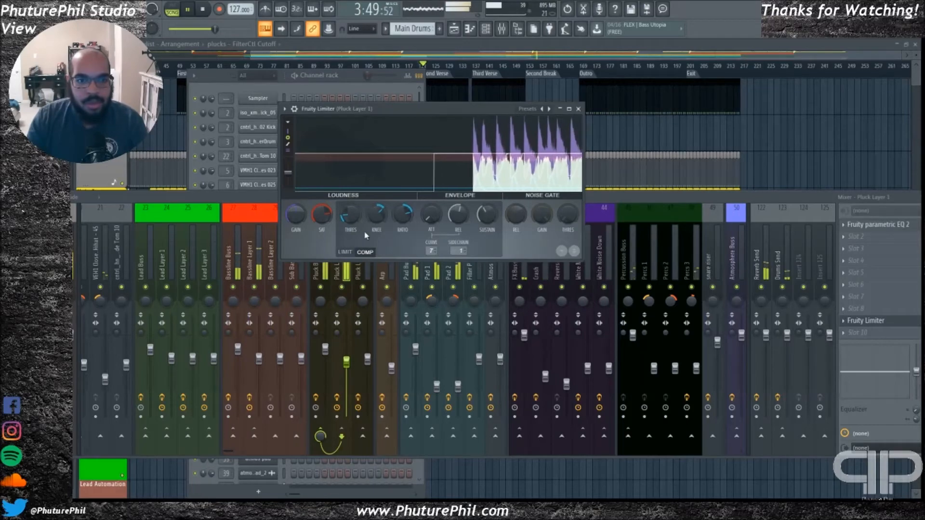
click(579, 109)
Follow the pluck automation clips as the Second Verse plays, stop, and select the Pluck Buss To Reverb Send clip
click(501, 58)
scroll(410, 172, down, 10)
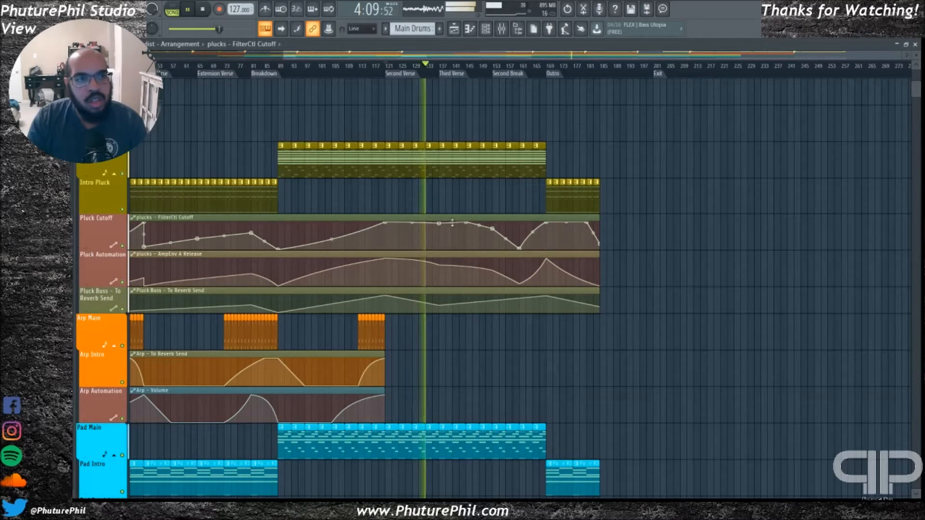
key(space)
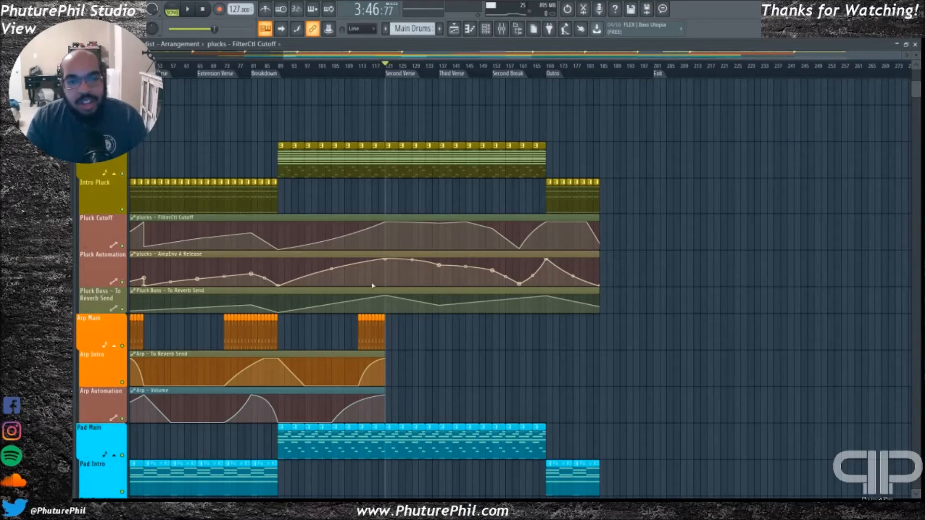
scroll(327, 203, left, 6)
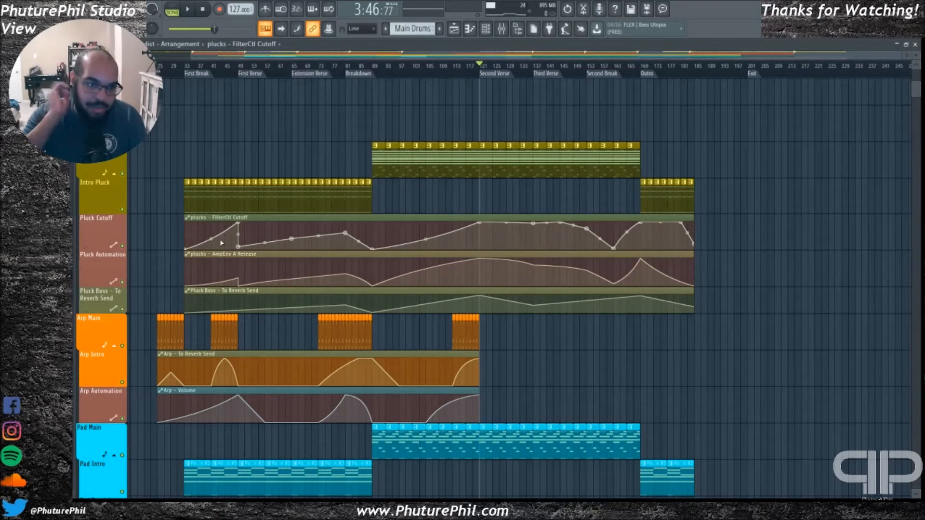
click(264, 309)
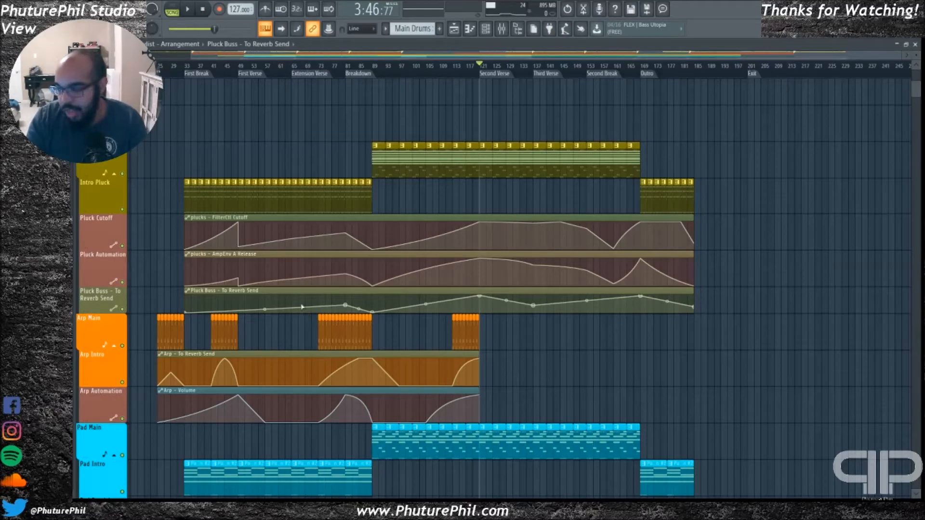
Check the bassline and drum clips around the verses, play briefly from the Second Verse marker, and stop
drag(525, 56, 592, 57)
scroll(604, 176, up, 2)
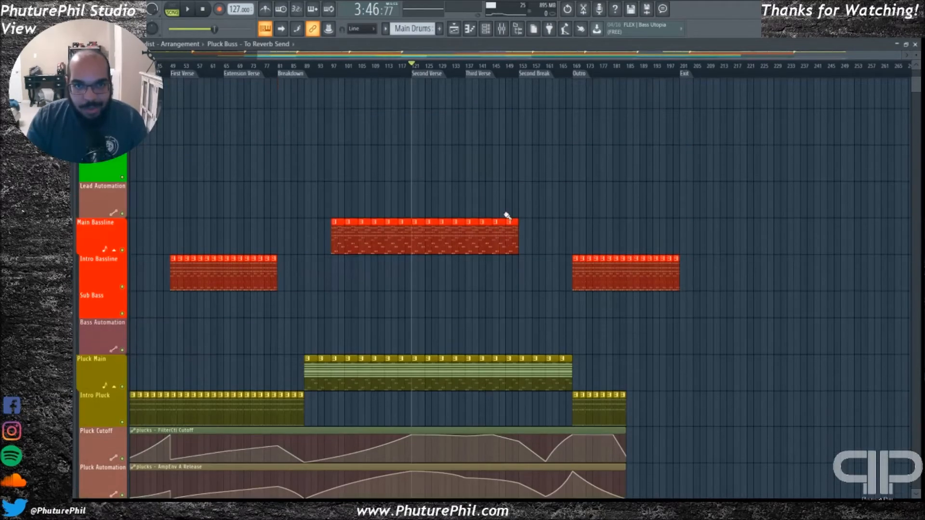
scroll(506, 215, up, 6)
scroll(583, 240, up, 2)
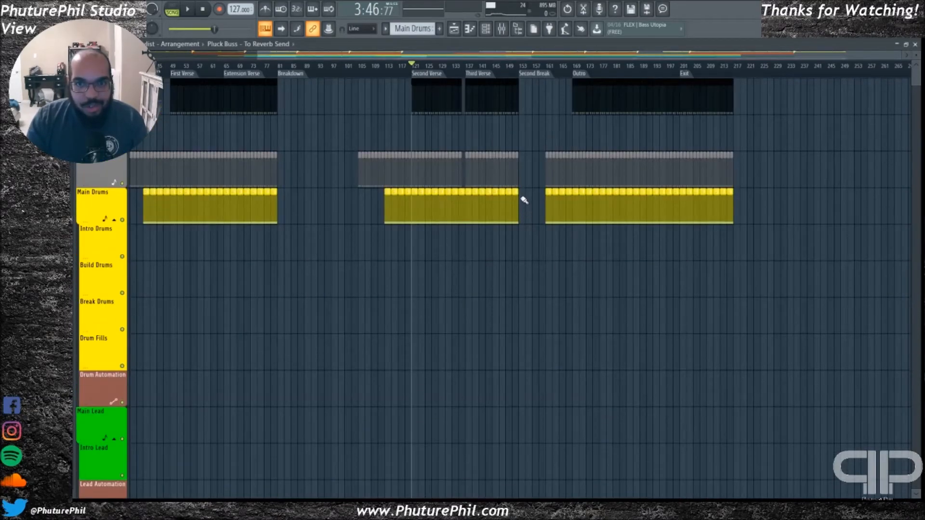
mouse_move(451, 56)
mouse_down()
mouse_move(293, 67)
mouse_move(424, 60)
mouse_move(442, 70)
mouse_up()
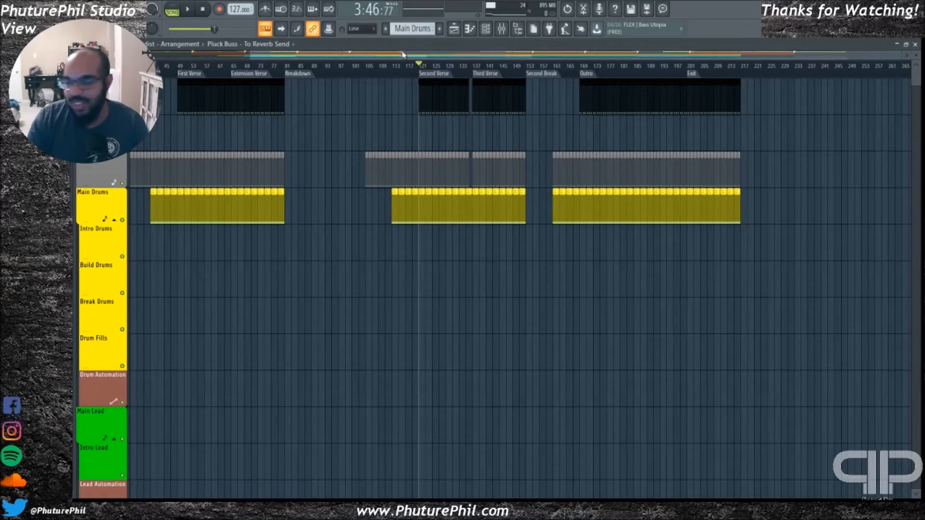
key(space)
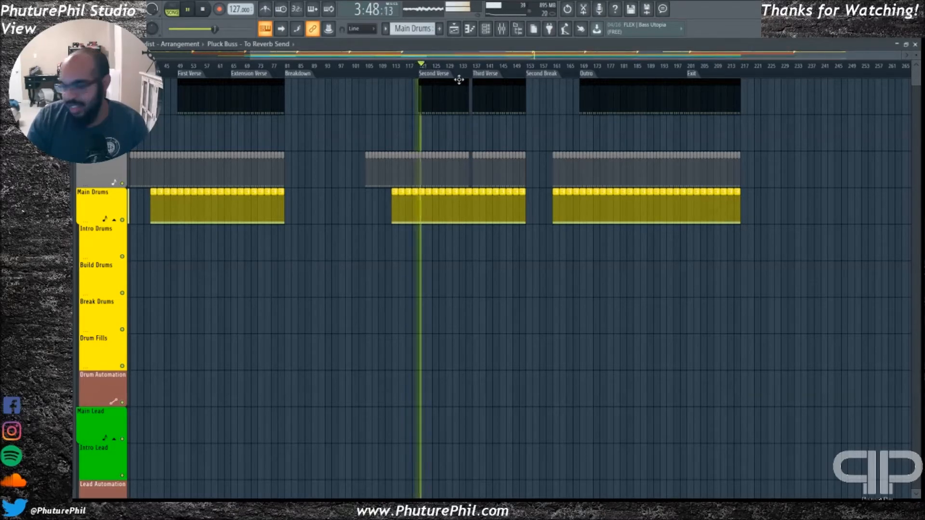
key(space)
Play a short passage from the Third Verse marker and another from the Second Break marker, and stop
click(477, 66)
key(space)
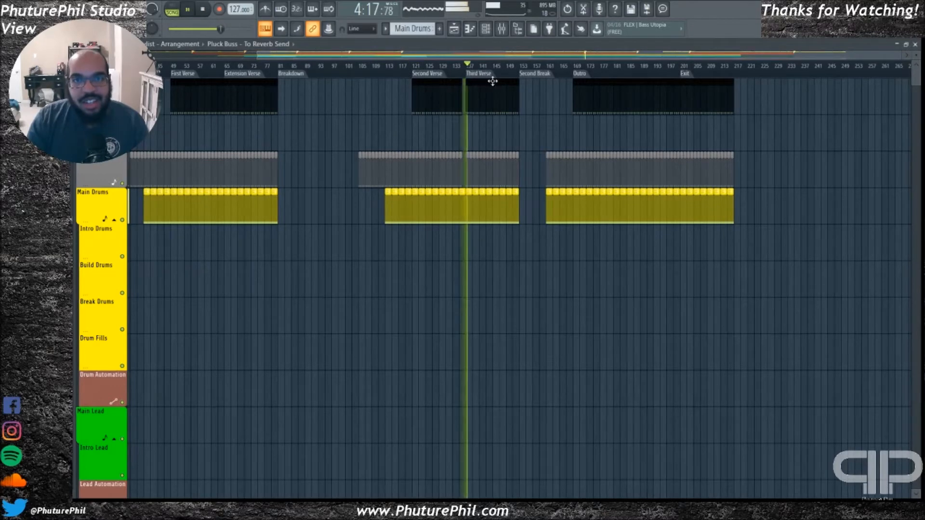
key(space)
click(539, 80)
key(space)
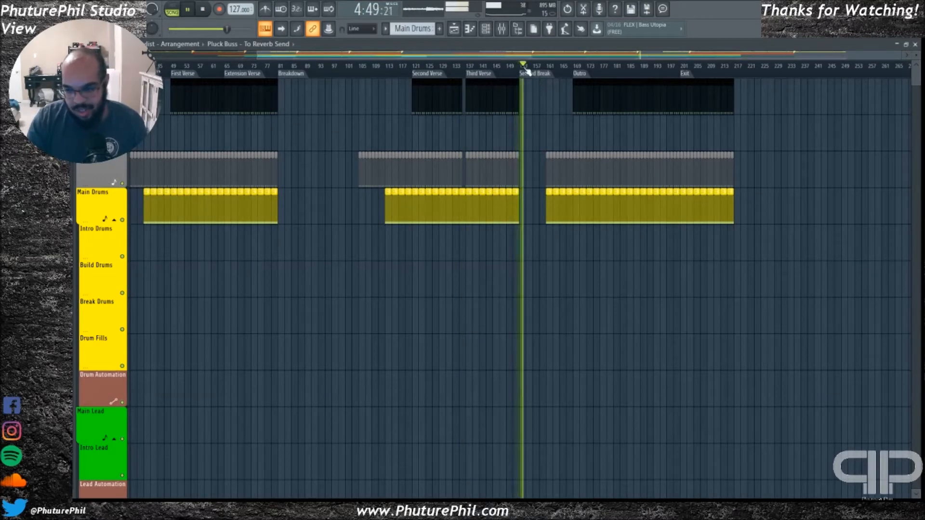
key(space)
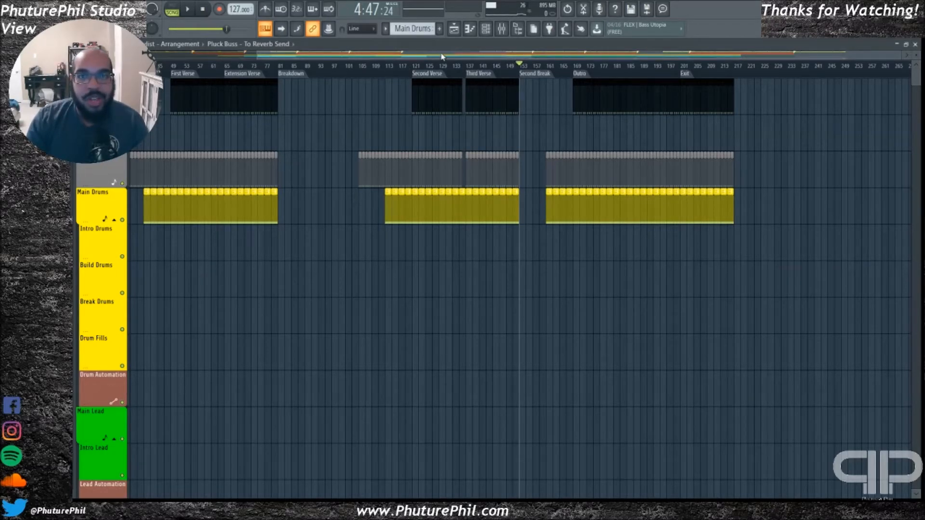
Examine the pluck, arp and pad tracks around the Second Break and play from that marker
drag(442, 56, 508, 57)
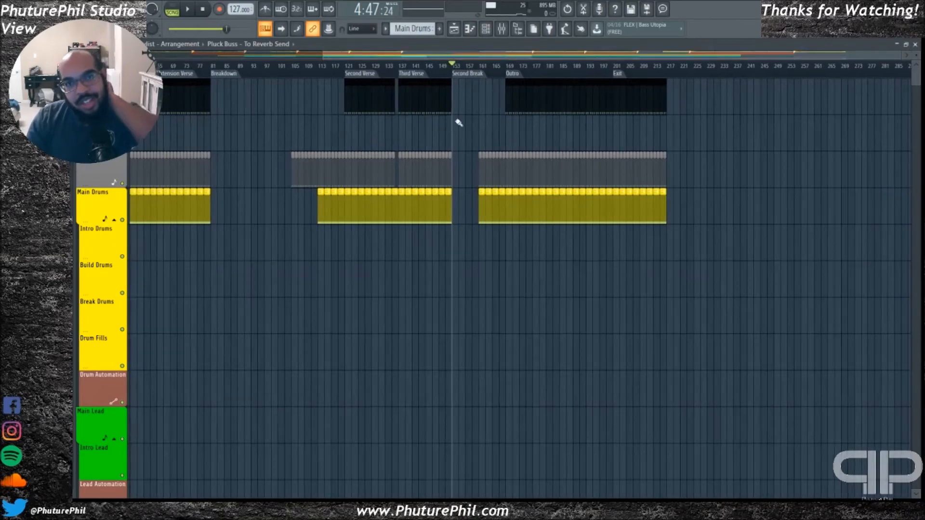
scroll(446, 265, down, 10)
scroll(477, 274, down, 3)
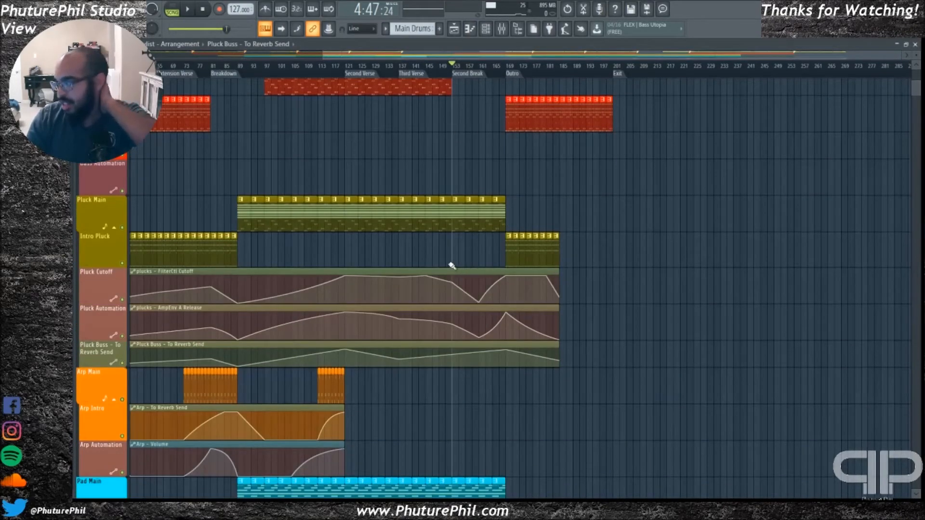
scroll(450, 266, down, 3)
scroll(462, 227, up, 1)
scroll(458, 232, down, 2)
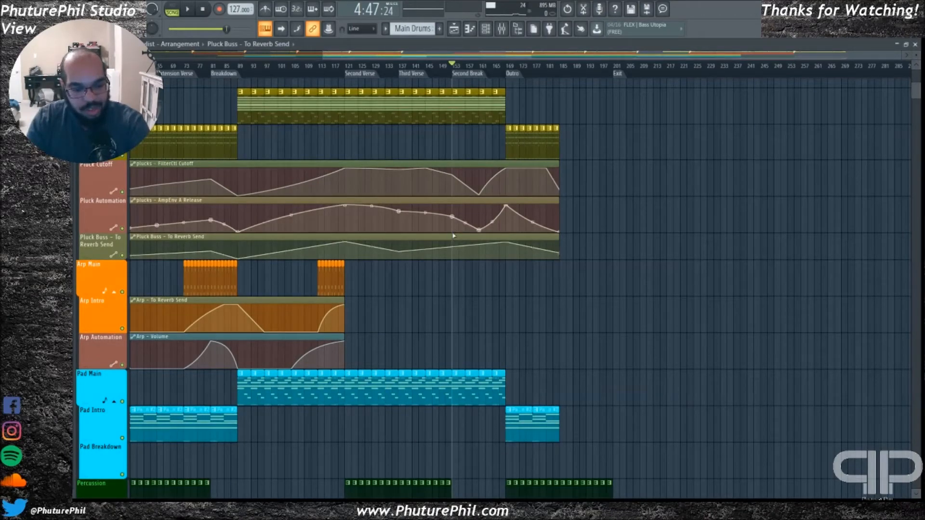
key(space)
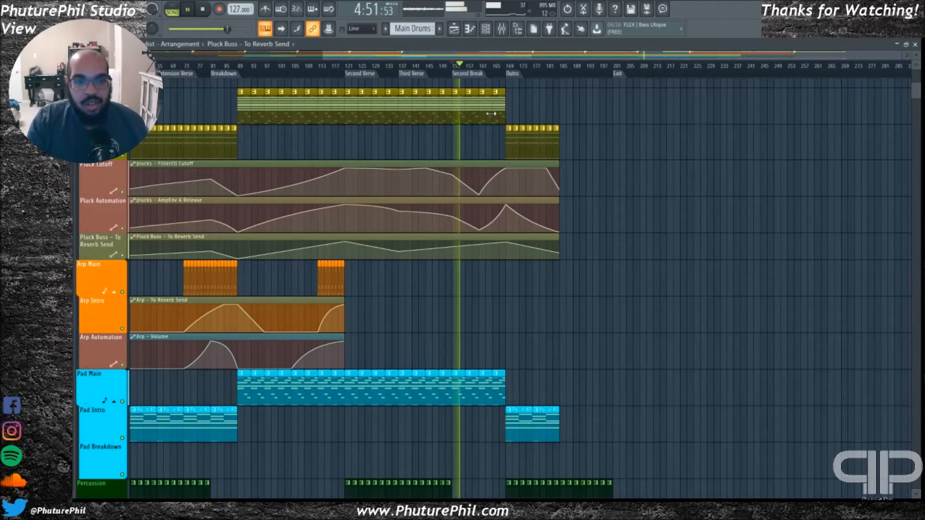
Follow the pluck automation curves from the Second Break into the Outro during playback, and select the plucks FilterCtl Cutoff clip
scroll(480, 122, up, 3)
scroll(466, 155, up, 4)
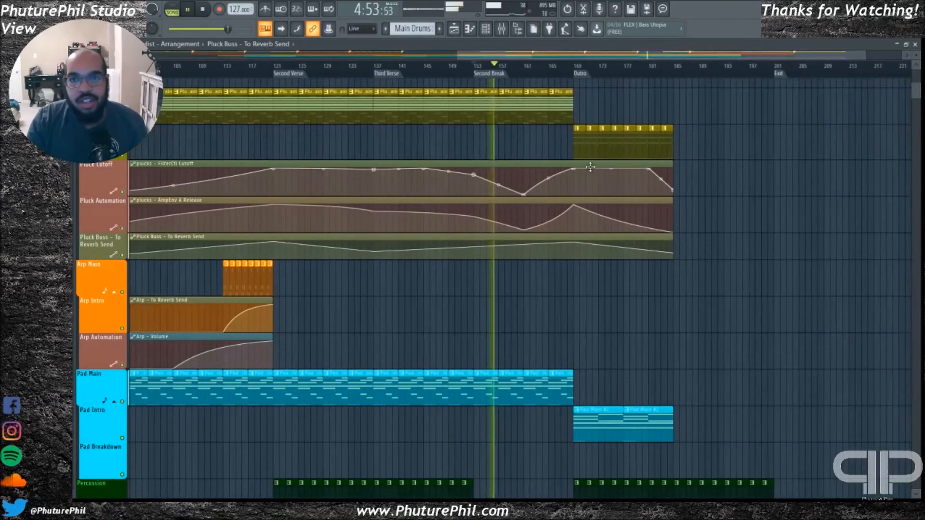
scroll(492, 157, up, 1)
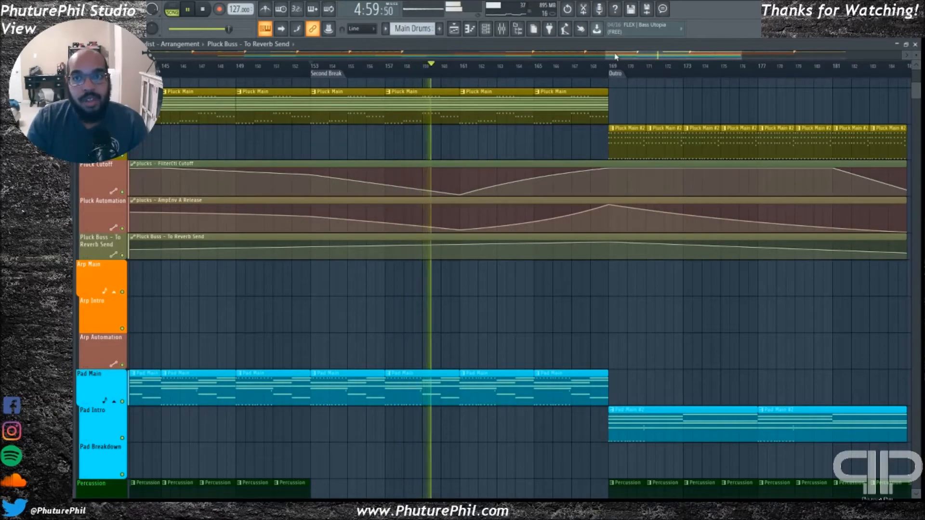
drag(617, 57, 628, 57)
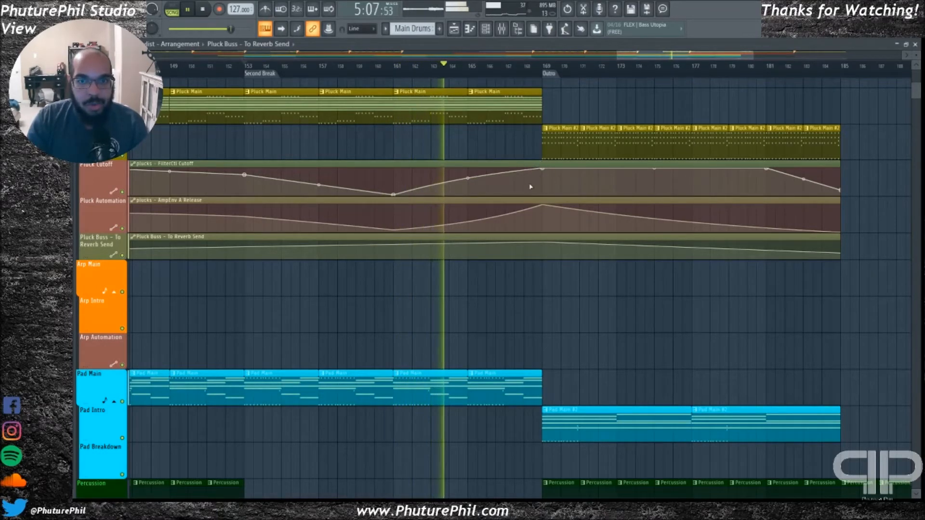
drag(646, 59, 664, 58)
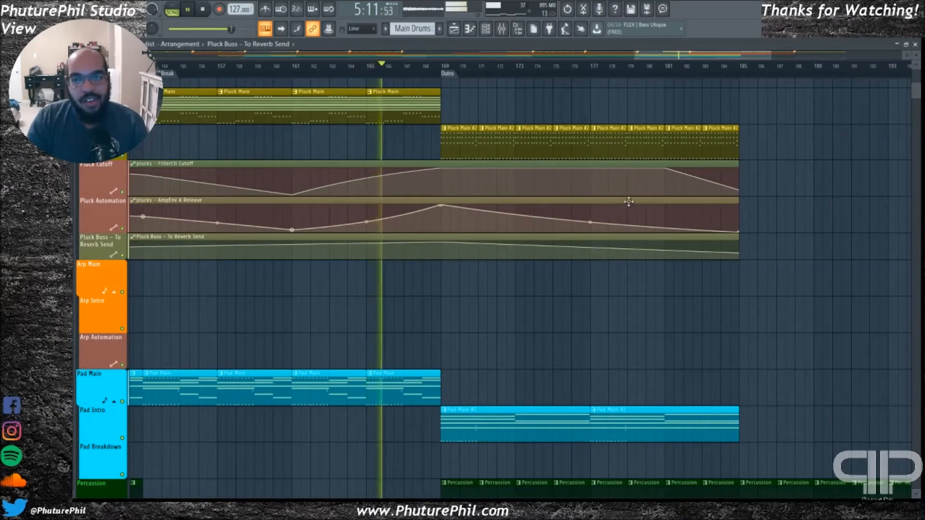
click(666, 168)
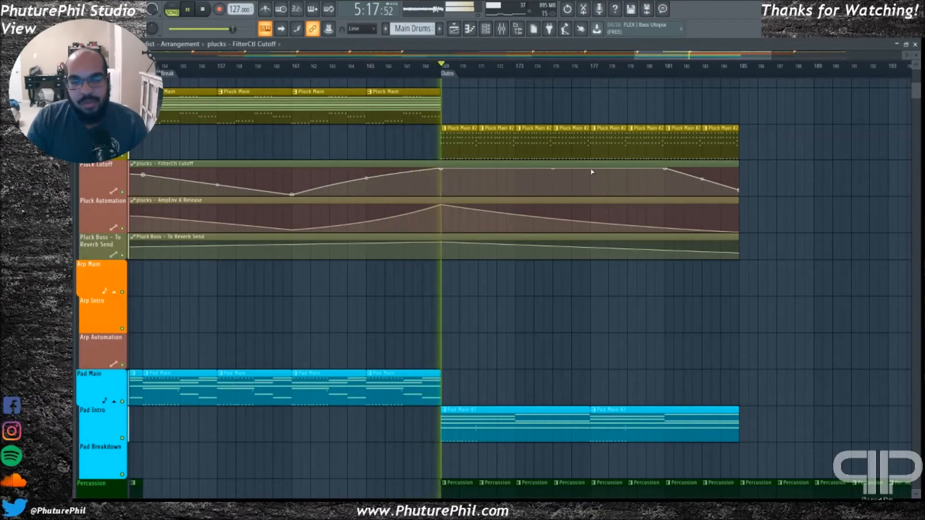
drag(667, 56, 688, 56)
Examine the Intro Bassline, pluck and automation tracks as the Outro plays, and stop playback
scroll(671, 217, up, 1)
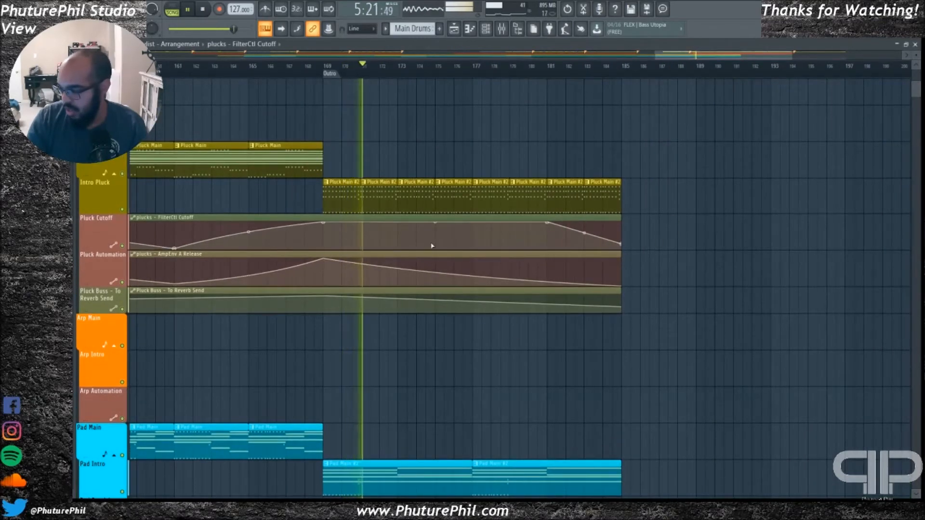
scroll(599, 221, up, 5)
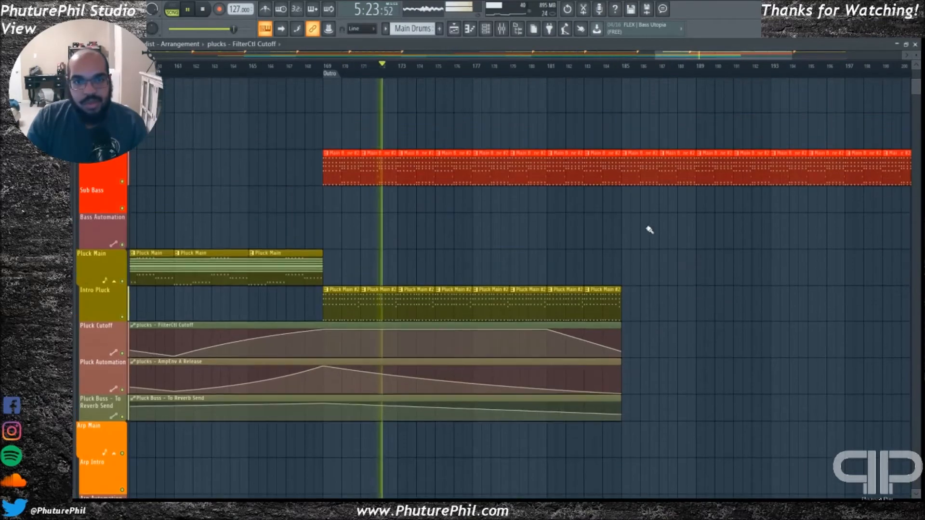
scroll(520, 316, down, 3)
ctrl+scroll(578, 257, down, 6)
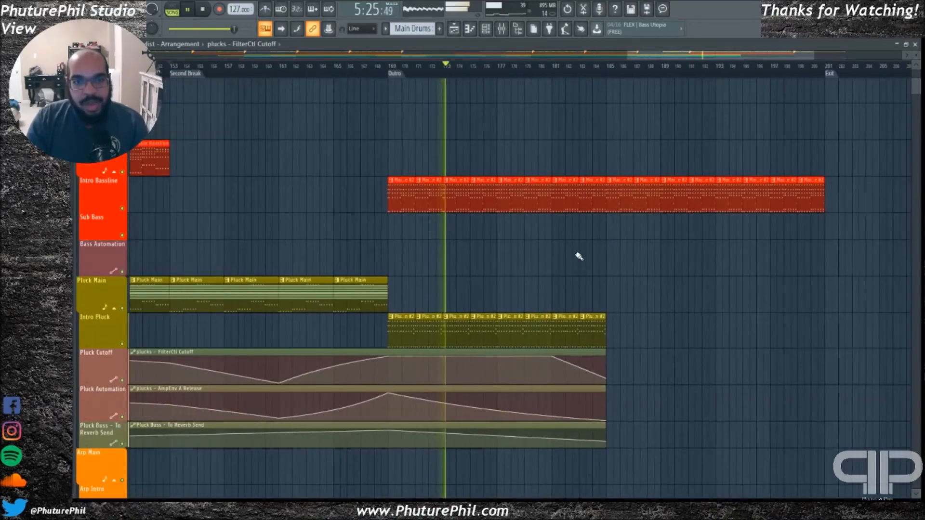
ctrl+scroll(661, 269, up, 3)
ctrl+scroll(656, 275, up, 1)
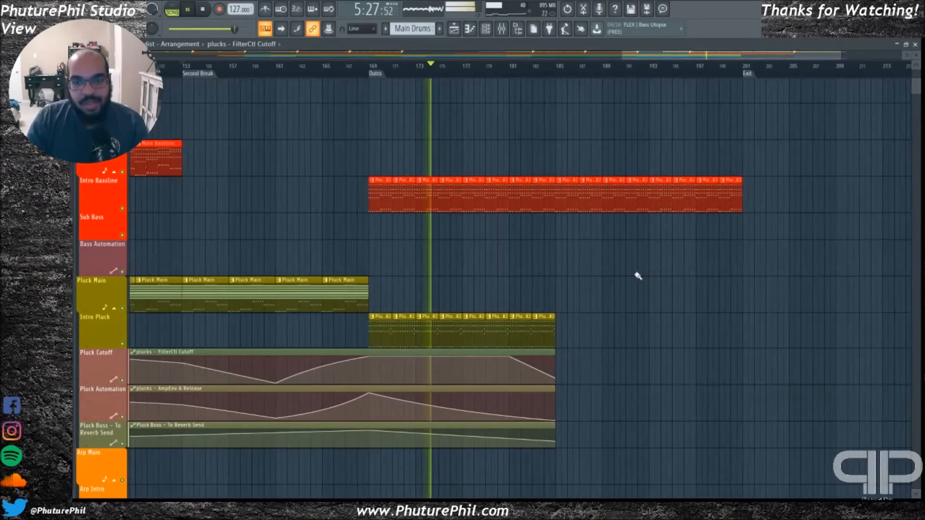
scroll(643, 275, down, 2)
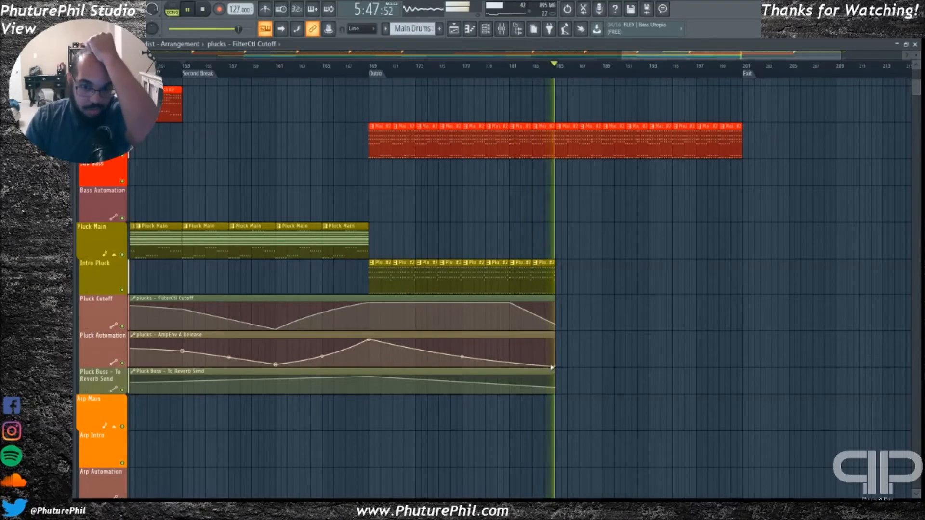
scroll(610, 251, down, 3)
key(space)
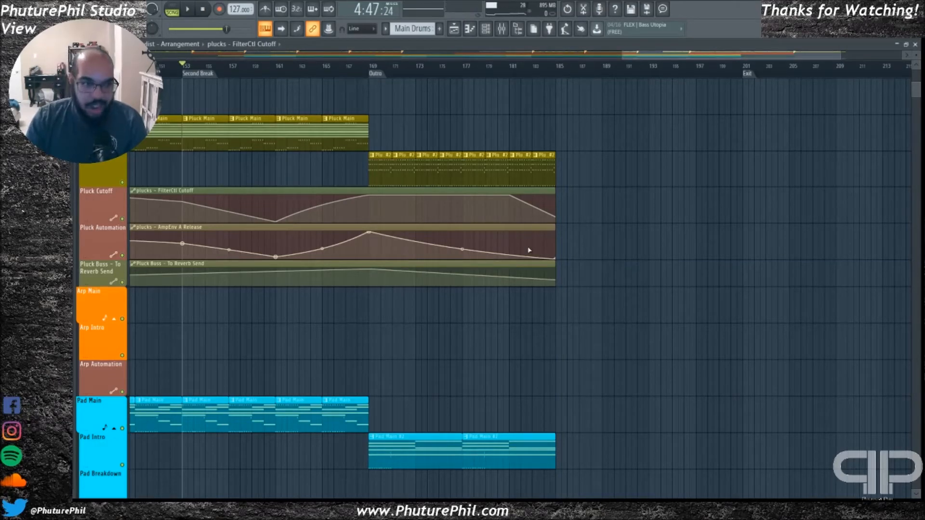
Return to the start of the arrangement and look over its tracks from the drums down to the rain-street-01 audio
scroll(602, 270, up, 10)
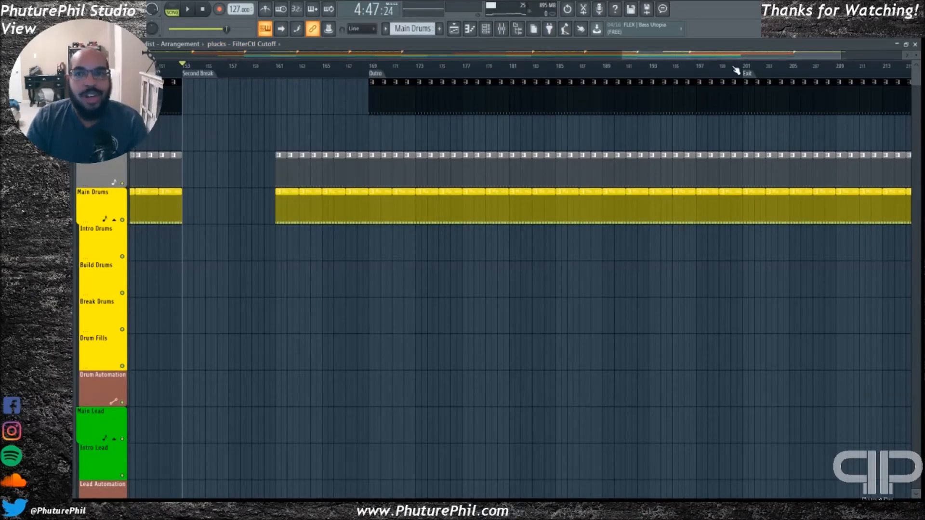
drag(721, 55, 209, 59)
scroll(226, 222, down, 10)
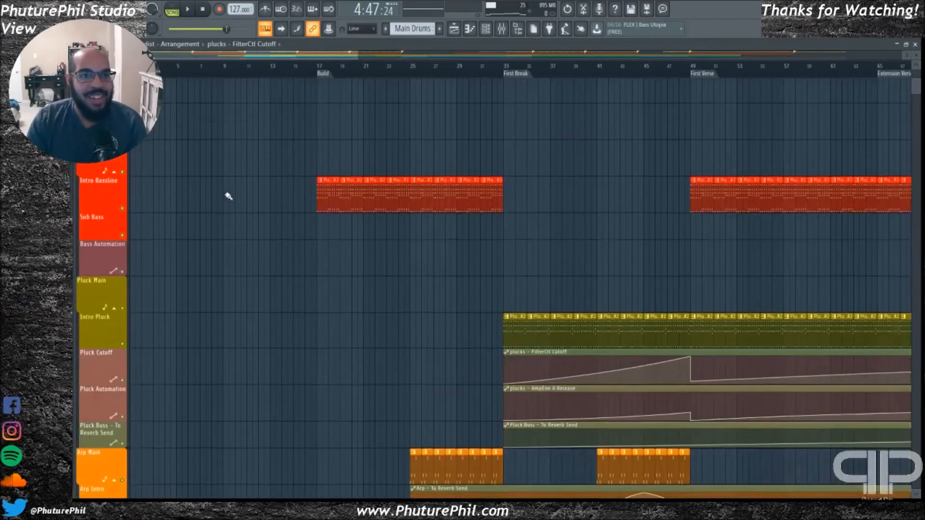
scroll(228, 203, down, 10)
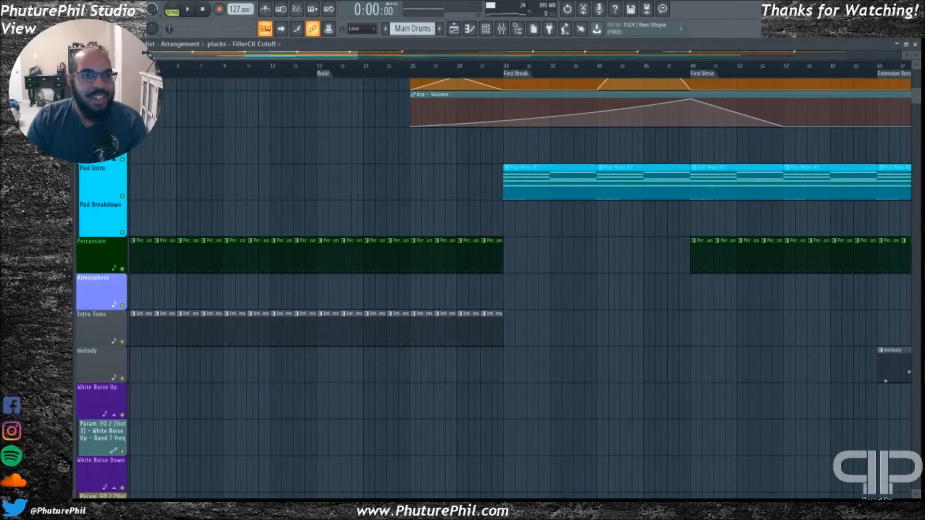
scroll(233, 150, down, 15)
scroll(331, 217, up, 8)
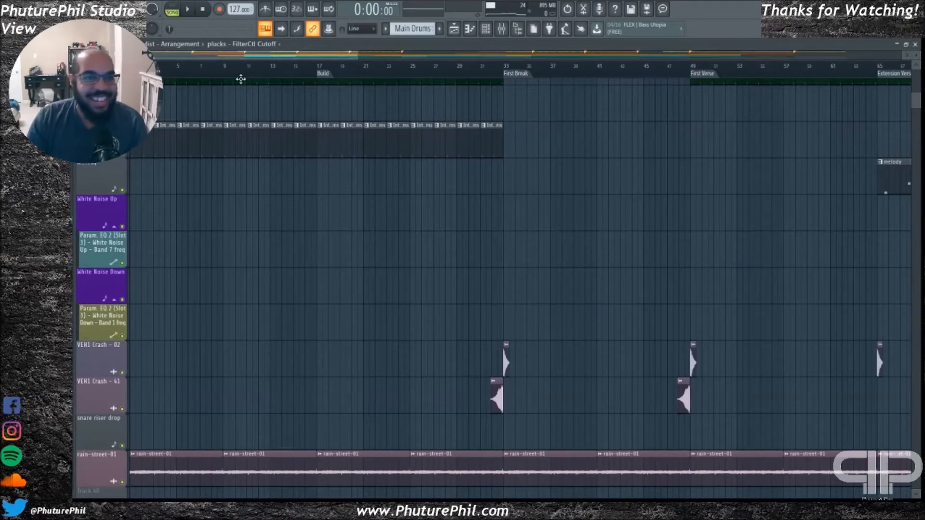
scroll(259, 69, down, 5)
scroll(257, 73, up, 6)
scroll(256, 71, down, 6)
Play short passages from the Build, First Break and First Verse markers, stopping after each
click(186, 72)
key(space)
key(space)
click(250, 75)
key(space)
scroll(304, 157, up, 5)
key(space)
click(319, 75)
key(space)
key(space)
scroll(300, 269, up, 10)
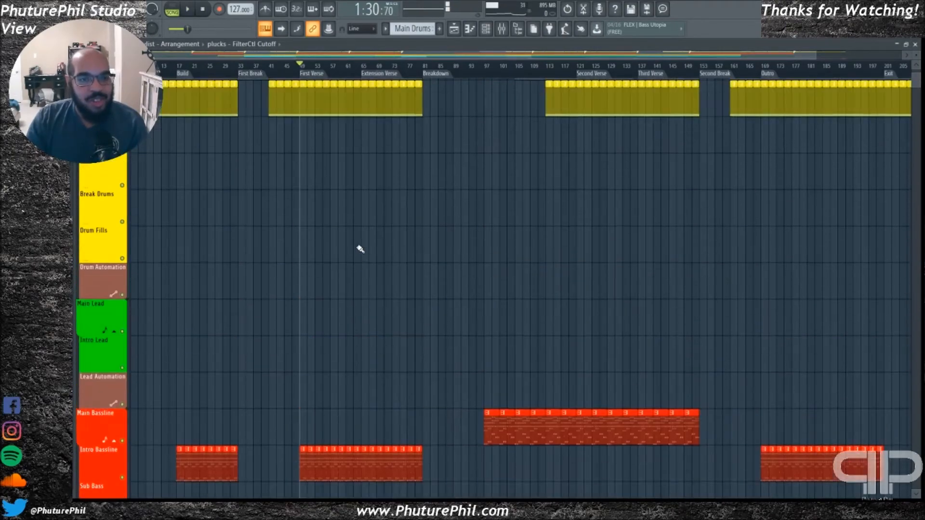
Look over the pad, percussion, toms, melody, crash and rain tracks across the whole arrangement
scroll(362, 248, up, 2)
scroll(361, 260, down, 1)
scroll(337, 284, down, 8)
scroll(212, 241, down, 8)
scroll(162, 231, down, 4)
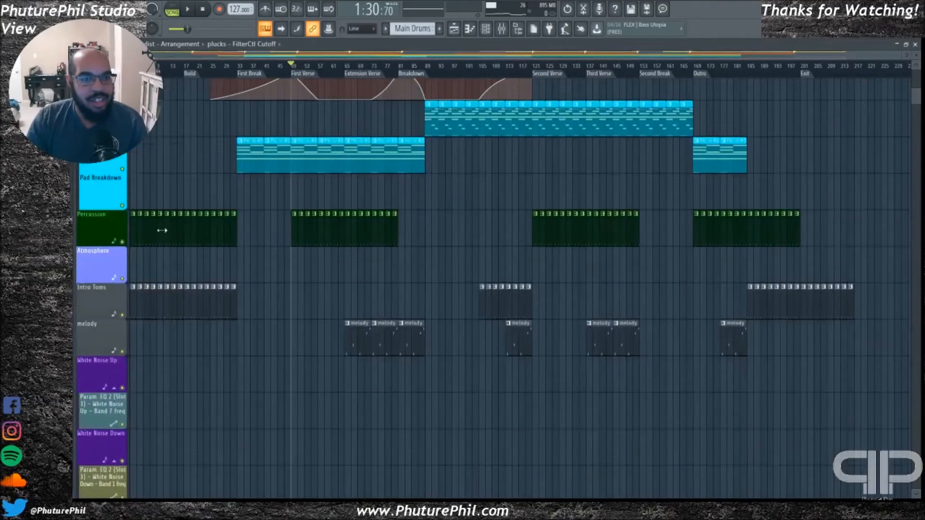
scroll(162, 231, down, 10)
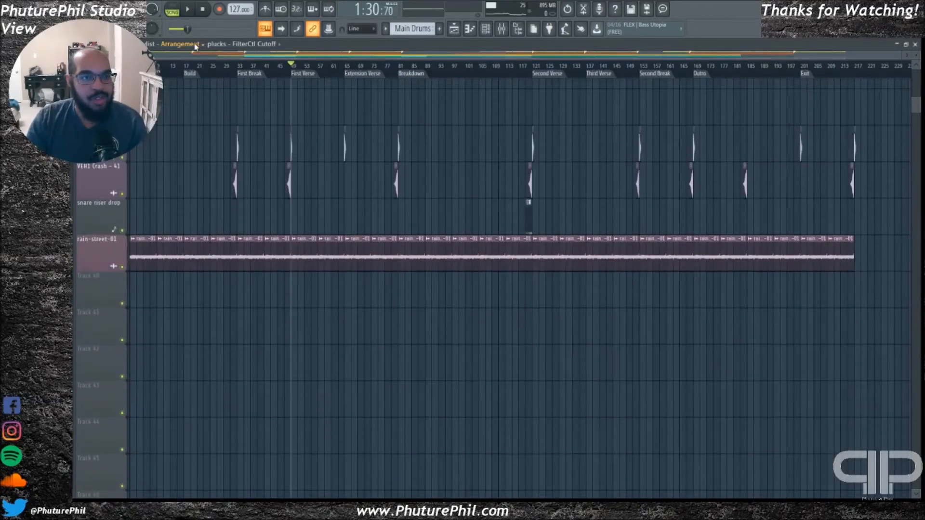
Compare how the arp, pluck, bassline and Main Drums clips are laid out across the sections
scroll(181, 196, up, 15)
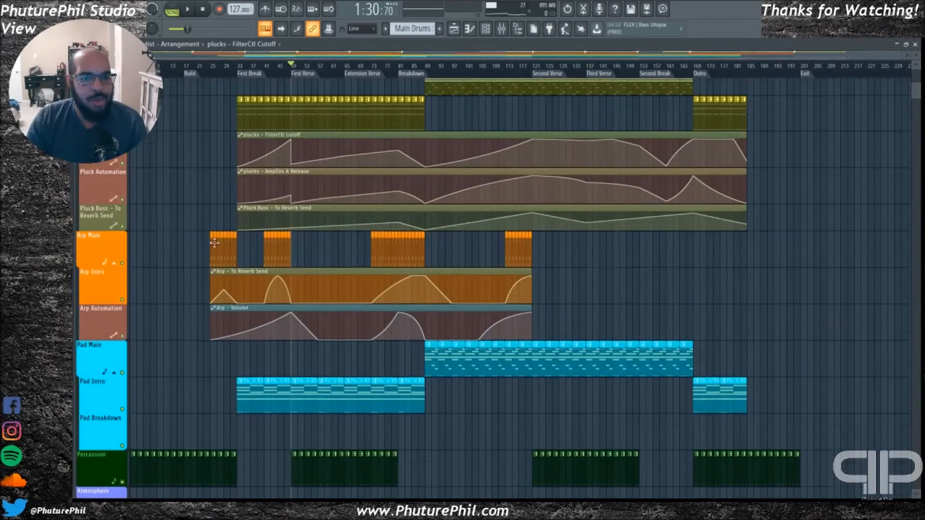
scroll(260, 253, up, 8)
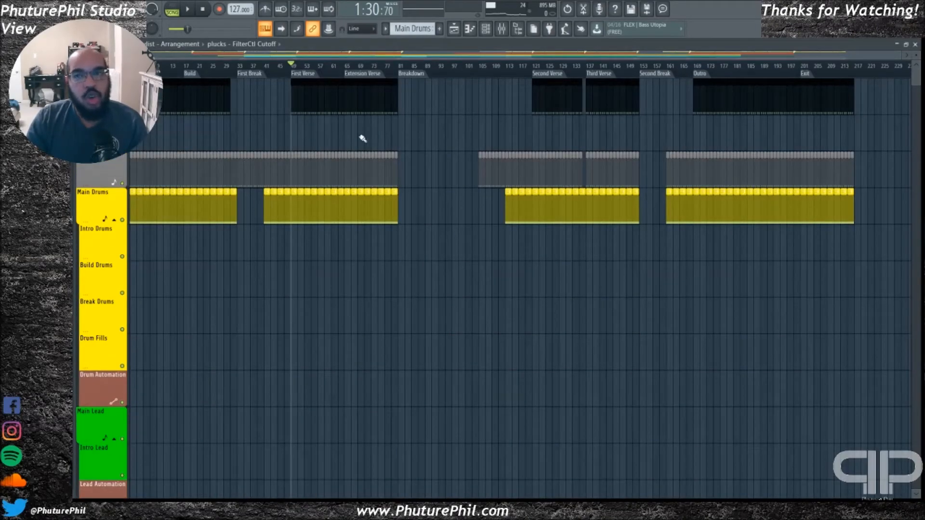
scroll(323, 197, down, 4)
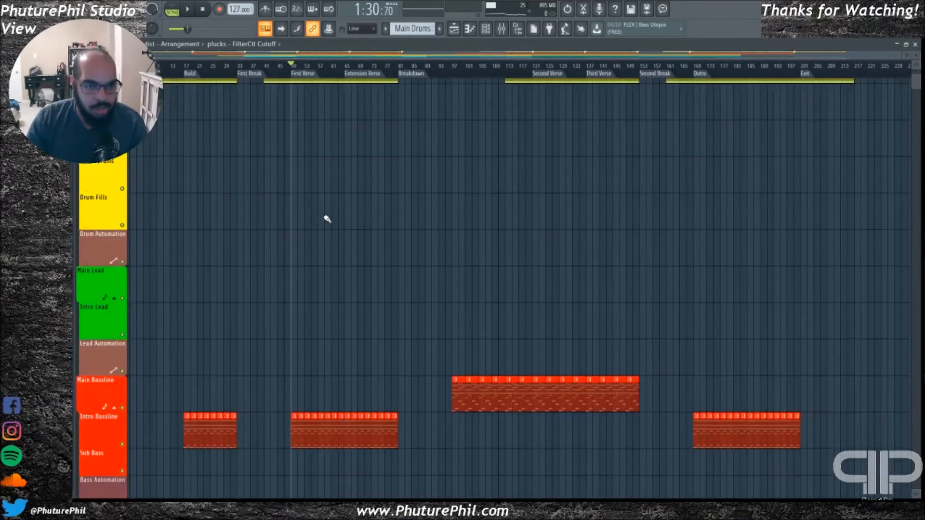
scroll(337, 219, down, 8)
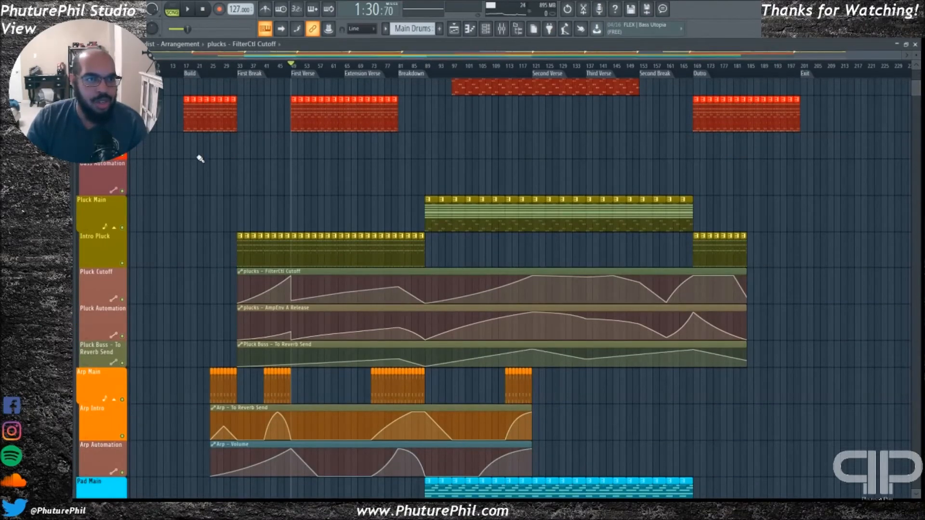
scroll(193, 188, up, 8)
scroll(217, 208, down, 8)
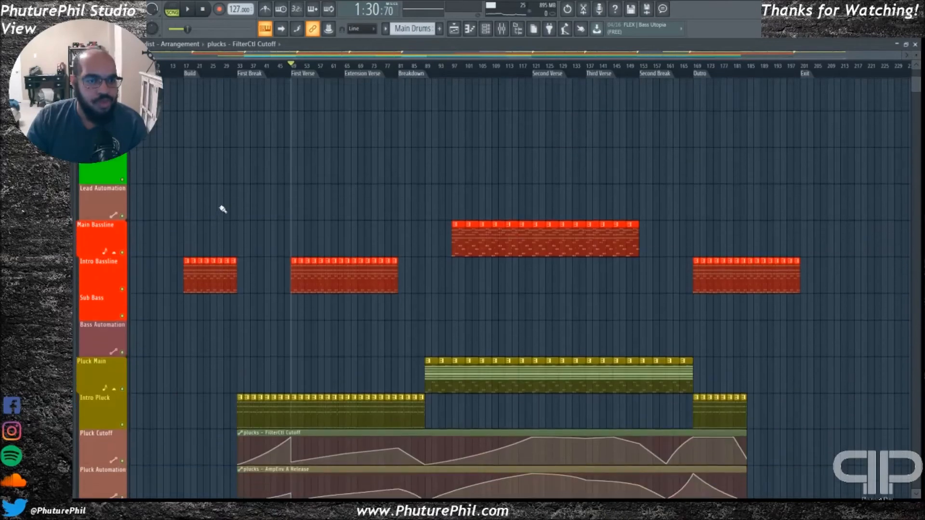
scroll(241, 205, up, 5)
scroll(254, 198, up, 7)
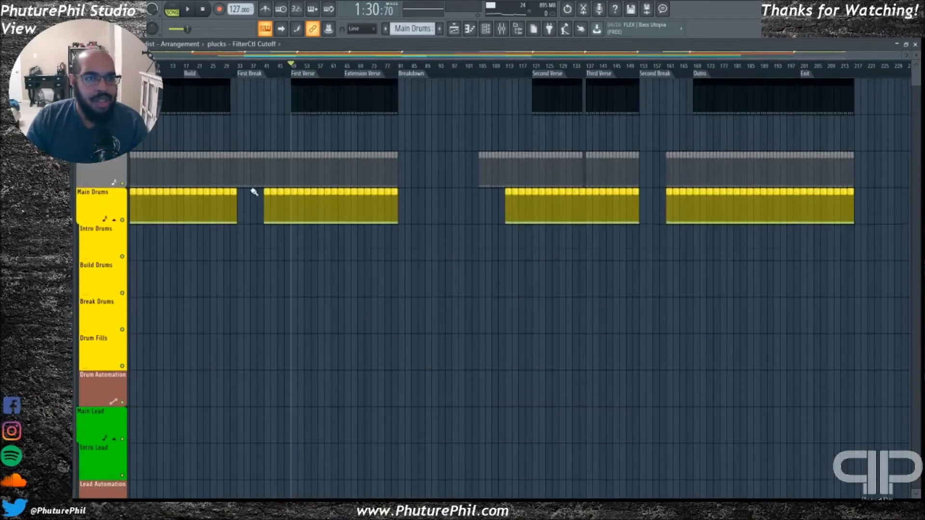
Highlight the timeline range from the song start to the First Break marker, and clear the selection
drag(233, 69, 129, 70)
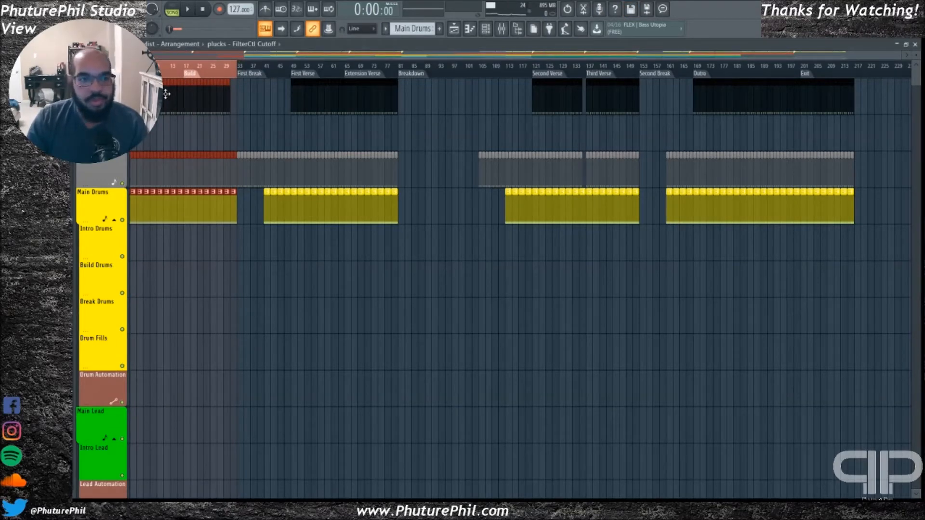
click(138, 69)
double_click(130, 69)
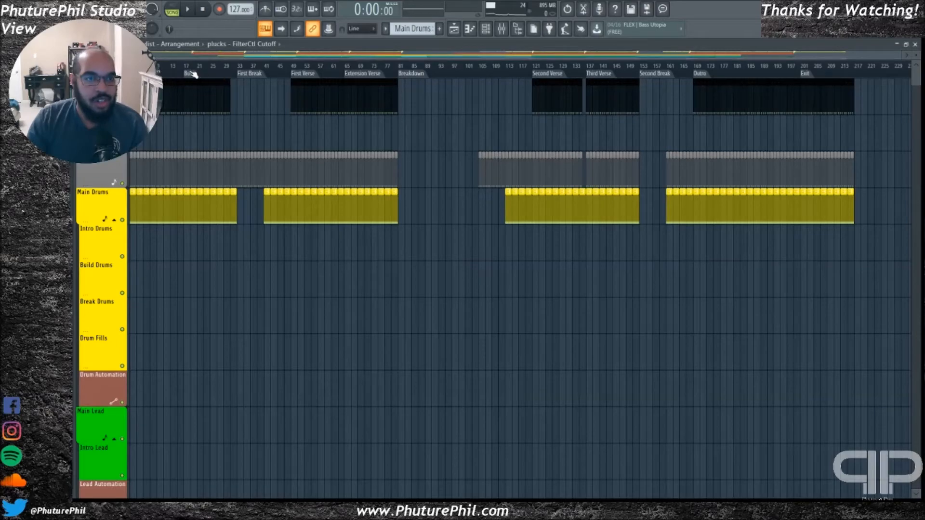
Review all tracks of the finished arrangement once more, move to the First Break marker, and stop the transport
scroll(192, 175, down, 15)
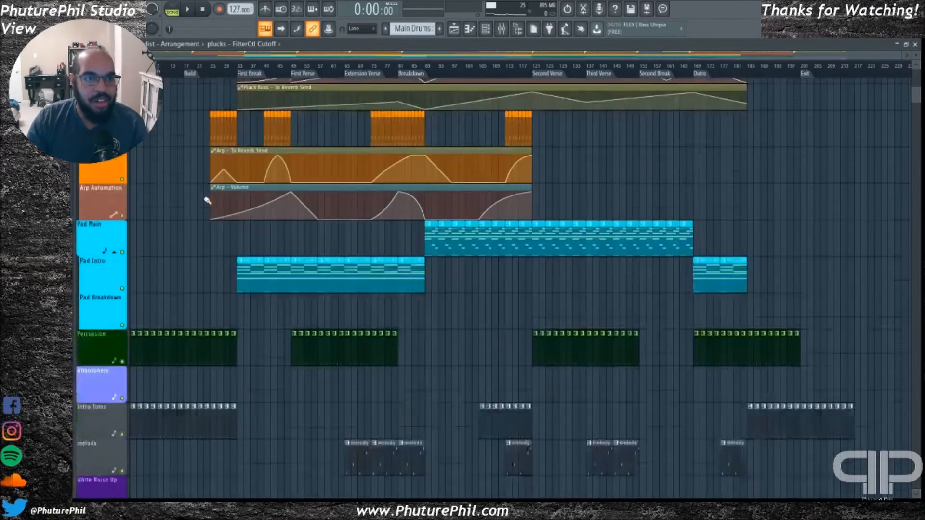
scroll(205, 230, down, 8)
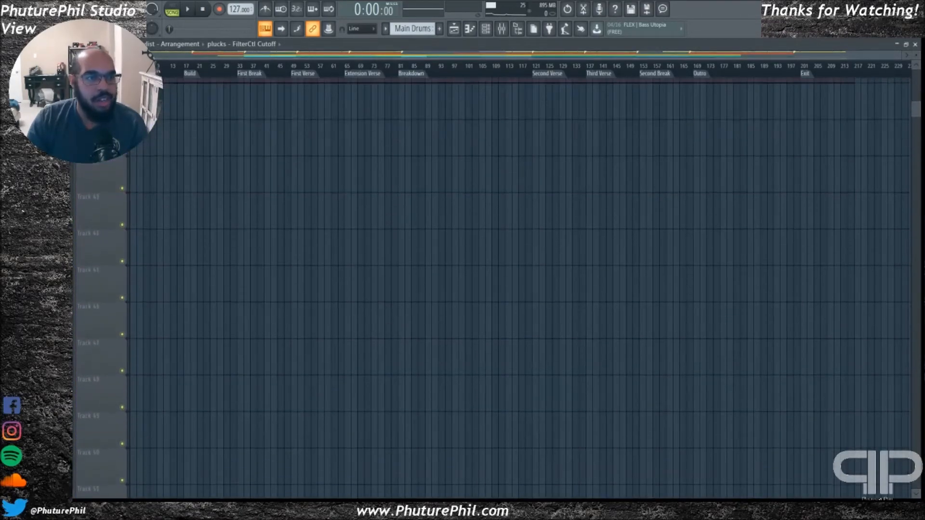
scroll(227, 231, up, 20)
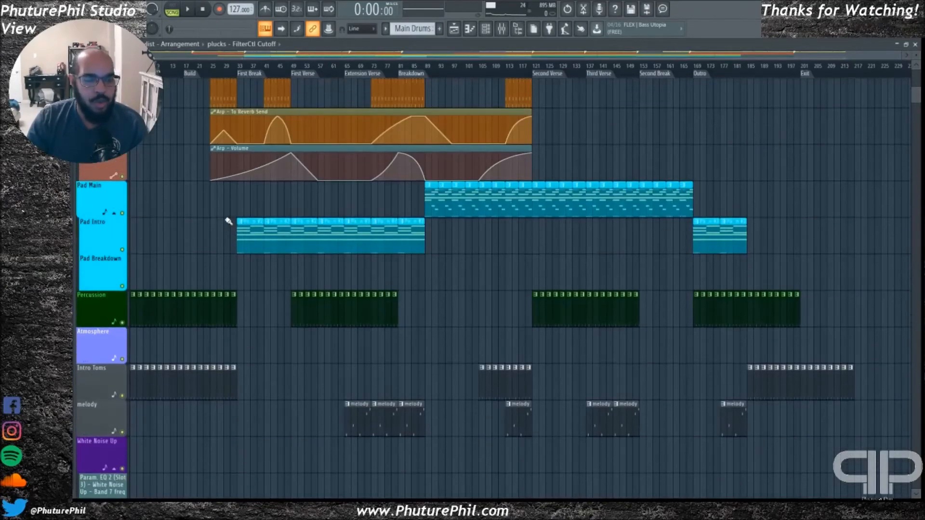
scroll(228, 219, up, 7)
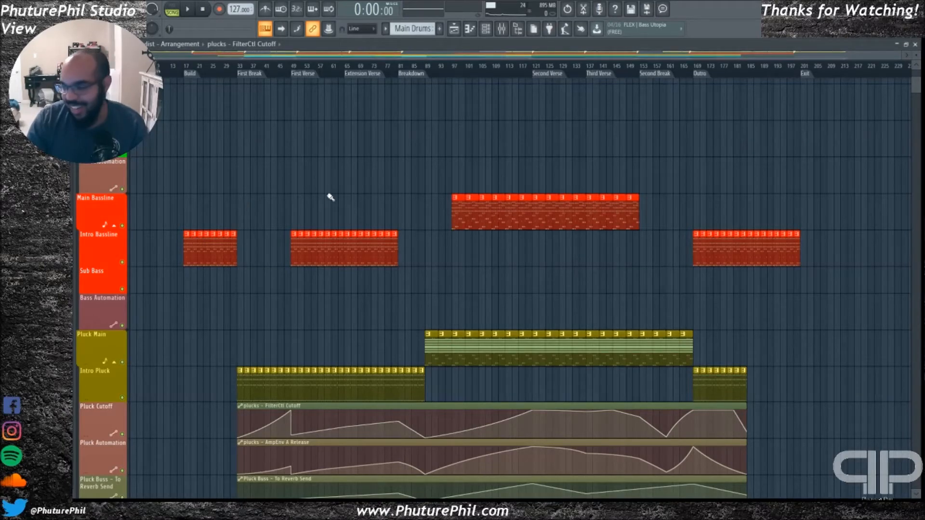
scroll(269, 148, up, 8)
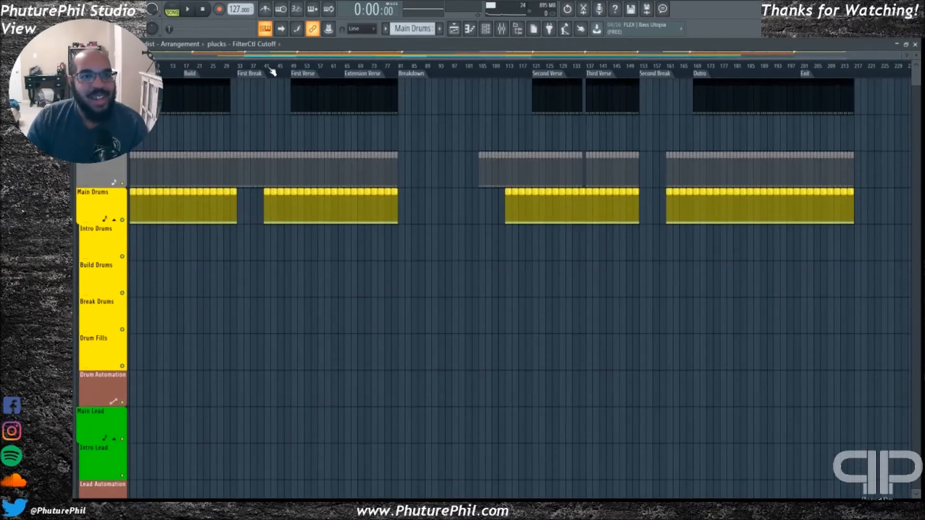
click(259, 78)
click(202, 10)
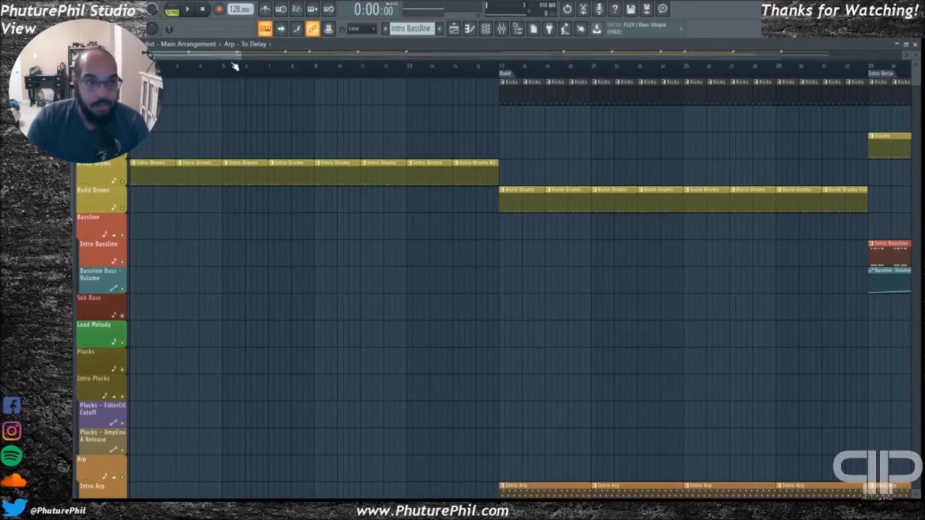
Show the whole 128 BPM Main Arrangement and play it from the Build marker
scroll(262, 213, down, 4)
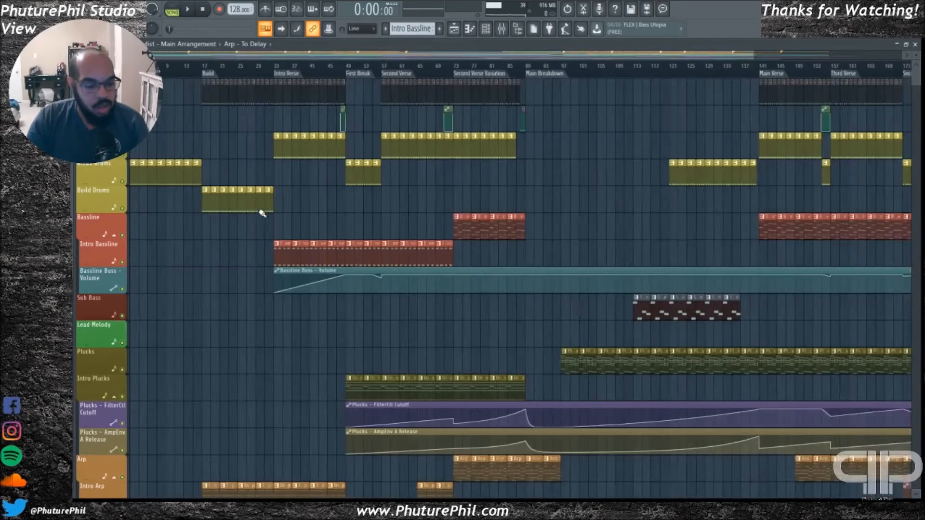
click(200, 74)
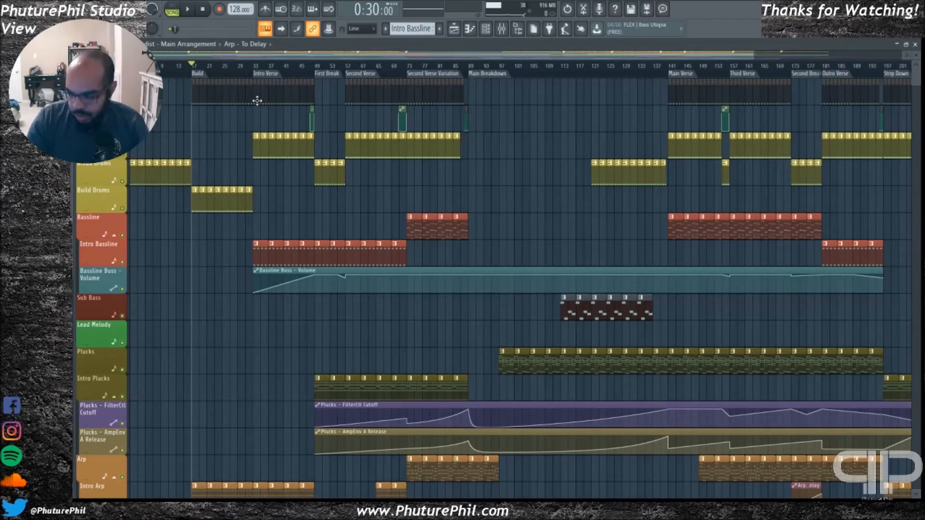
key(space)
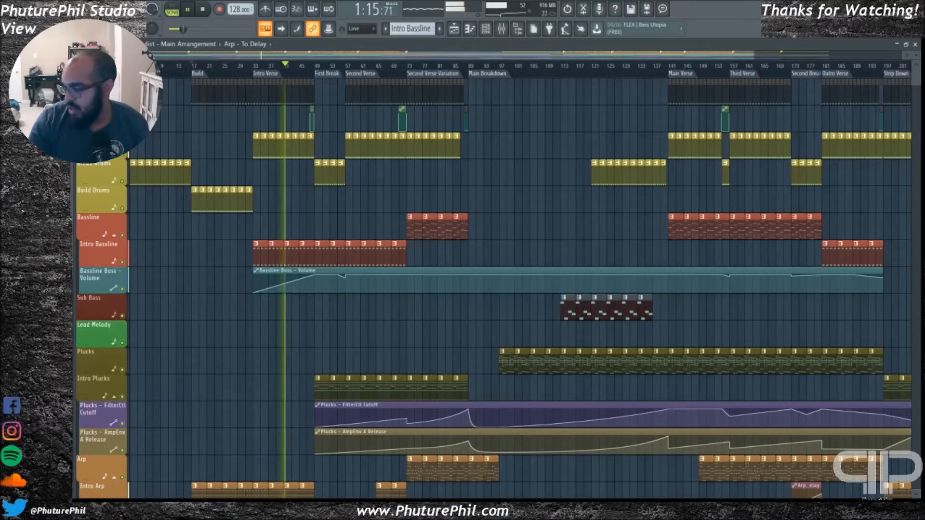
Jump playback to the First Break marker and review the pluck, arp, pad and white noise tracks
click(329, 73)
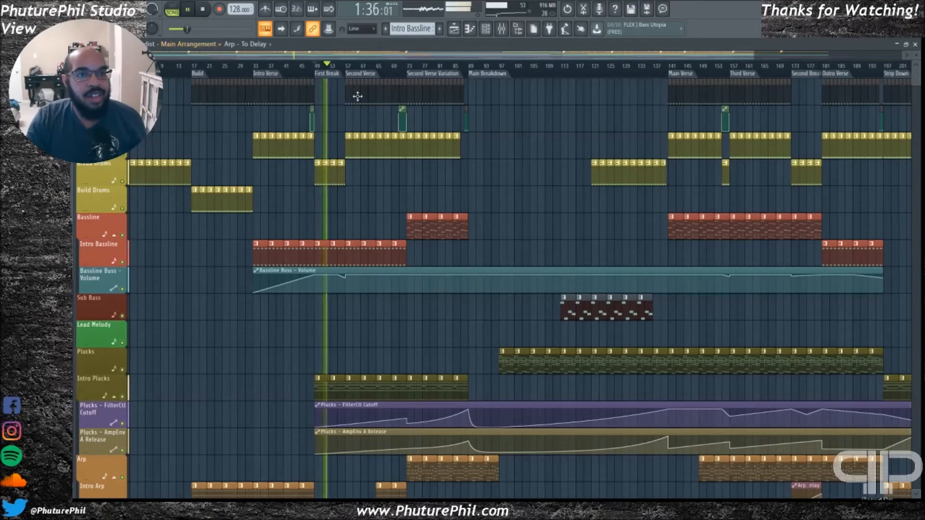
scroll(452, 215, down, 5)
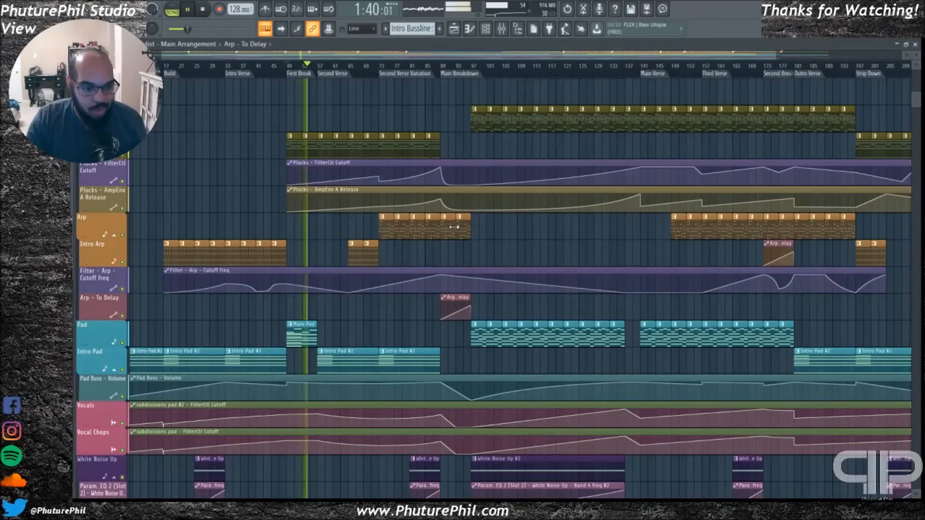
scroll(386, 316, down, 4)
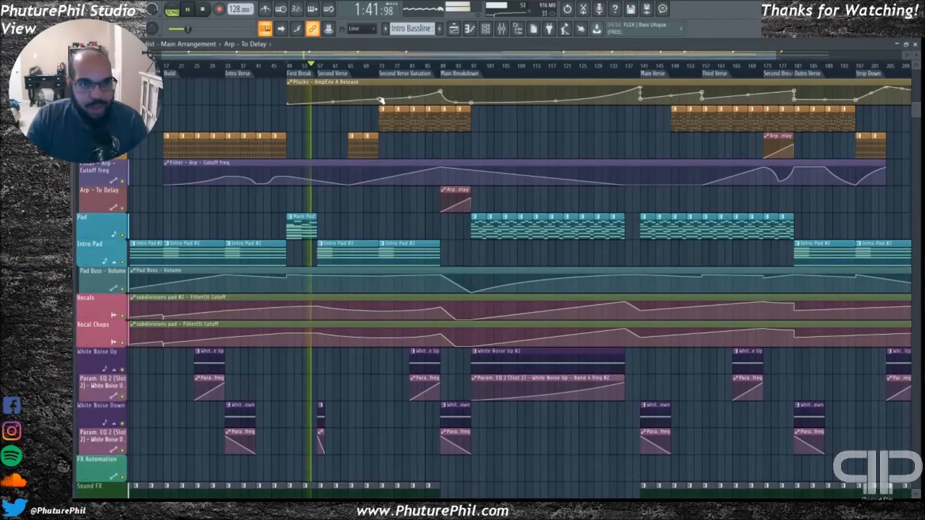
scroll(479, 222, up, 7)
scroll(478, 222, up, 5)
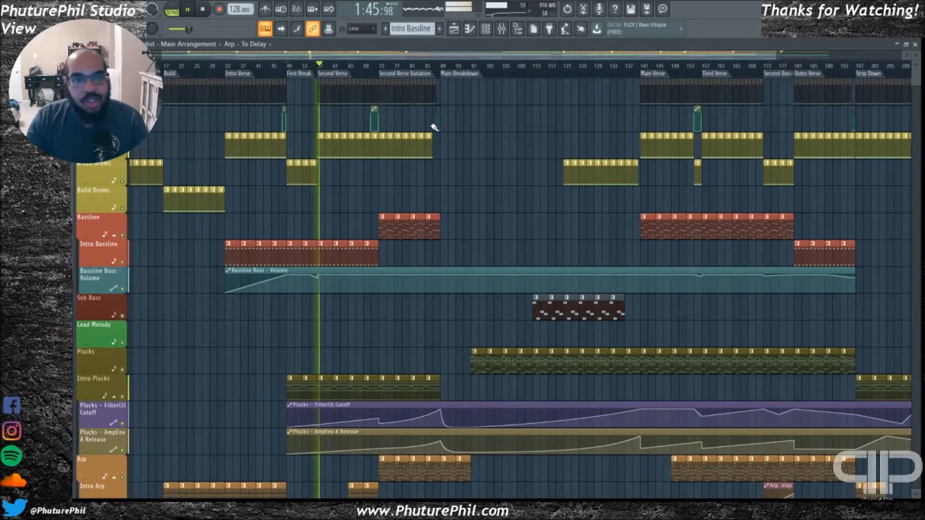
Examine the effects, side melody, crash and Background Lead Buss automation tracks while the Second Verse plays
scroll(357, 216, down, 15)
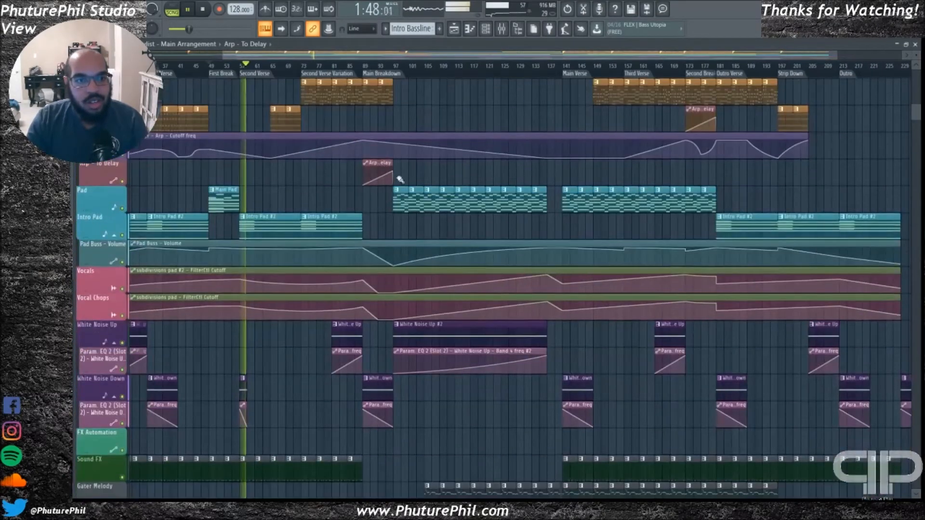
scroll(351, 236, down, 12)
scroll(342, 255, up, 16)
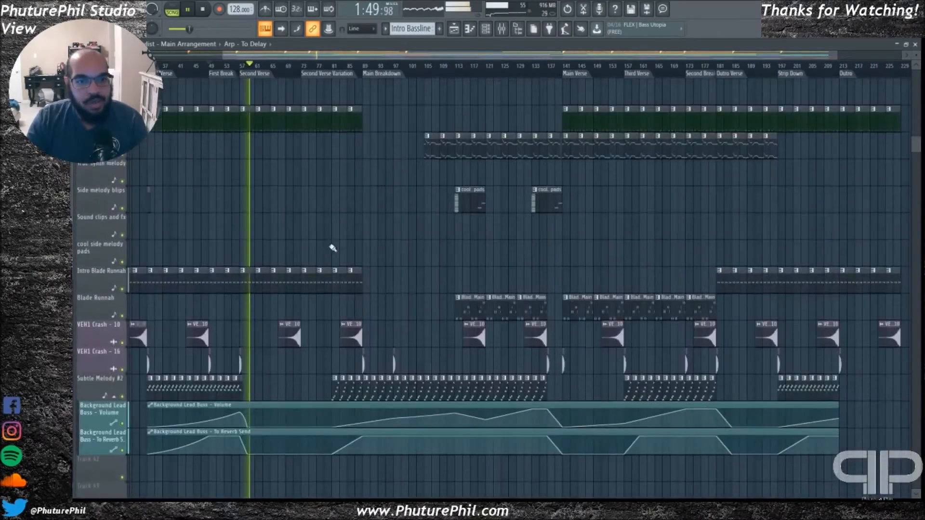
scroll(289, 167, up, 9)
Play from the Main Breakdown marker and look over which tracks drop out in that section
click(364, 67)
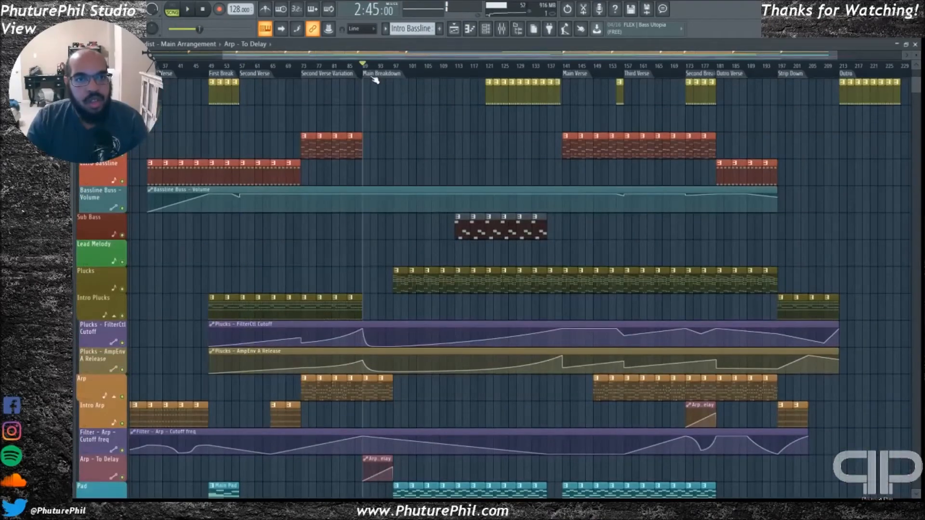
scroll(427, 207, down, 1)
scroll(424, 222, up, 4)
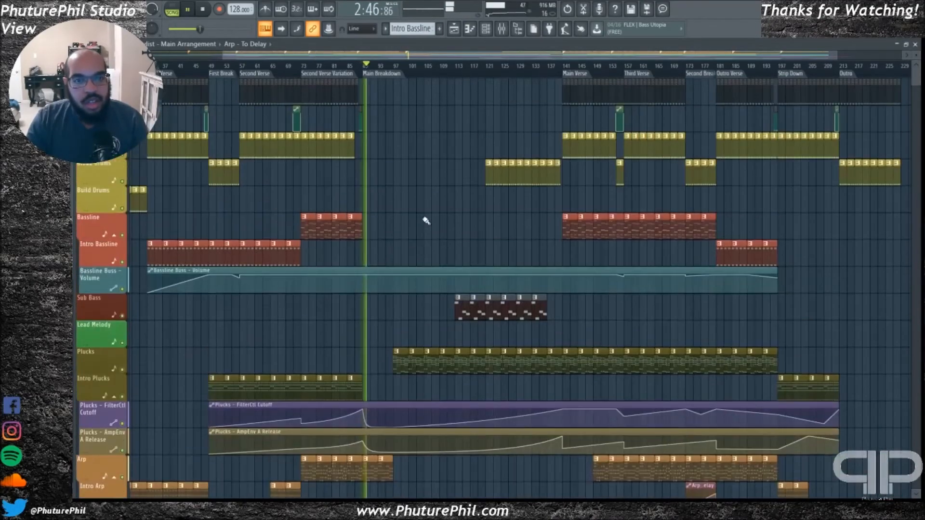
scroll(428, 219, down, 6)
scroll(440, 175, up, 6)
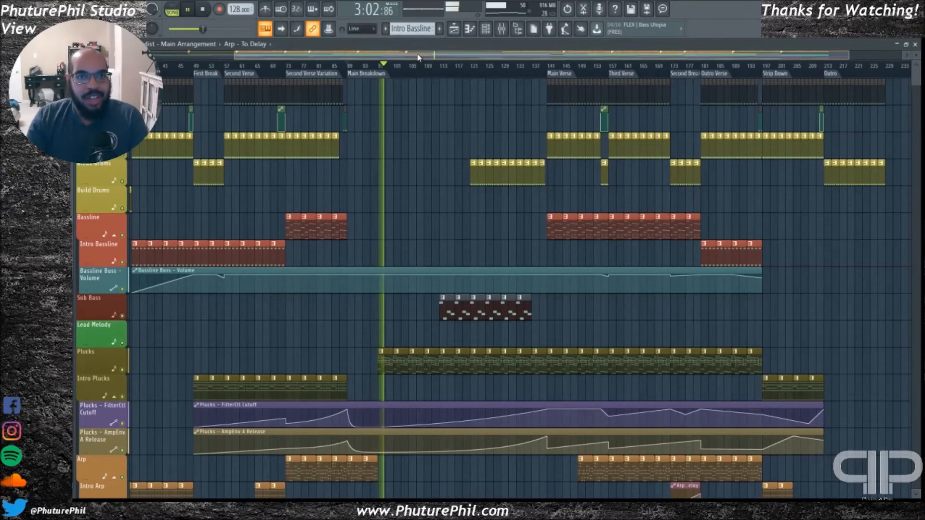
Examine the Plucks, Pad, Sub Bass, White Noise Up and Gater Melody clips across the Main Breakdown during playback
scroll(374, 192, right, 3)
scroll(385, 303, down, 4)
scroll(385, 302, down, 4)
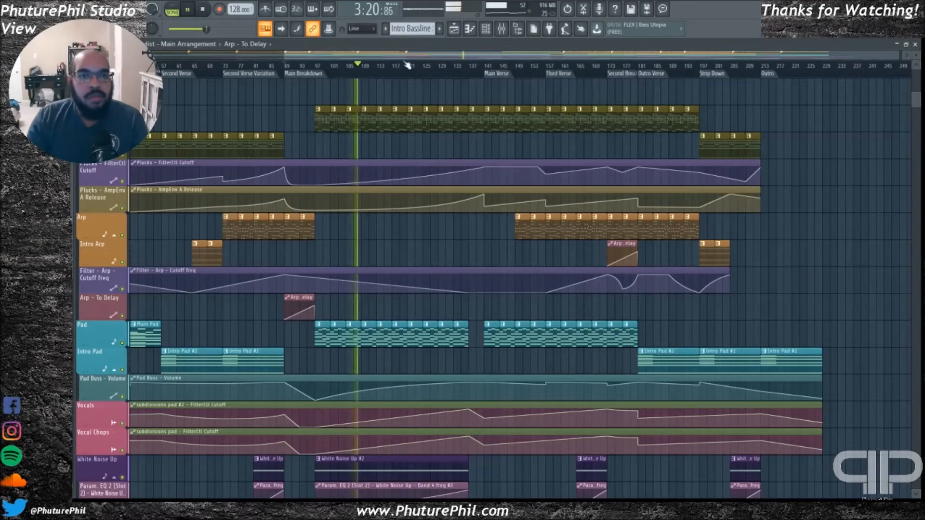
scroll(385, 265, up, 3)
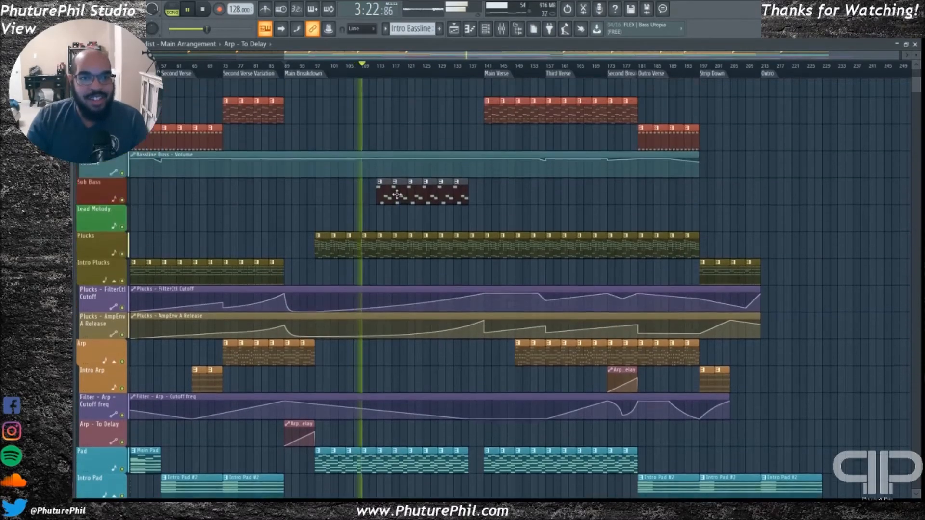
scroll(390, 319, down, 10)
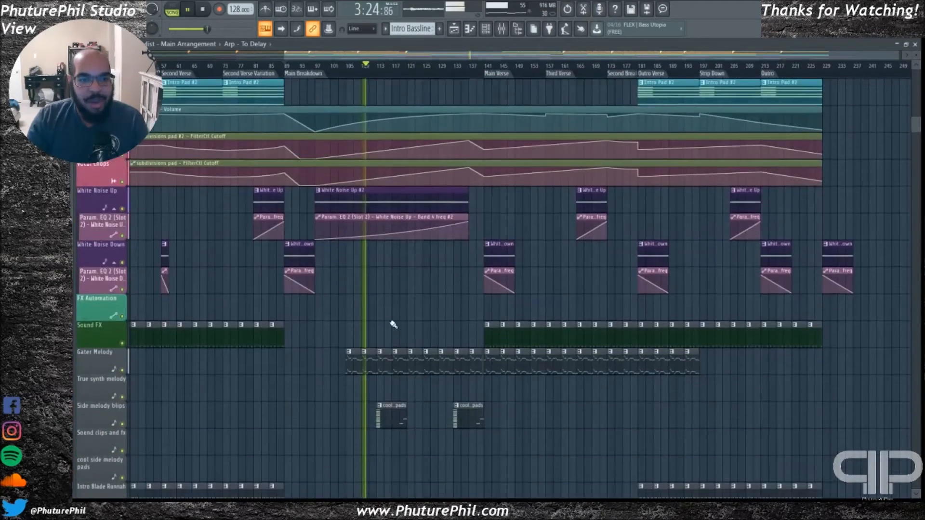
scroll(346, 293, up, 4)
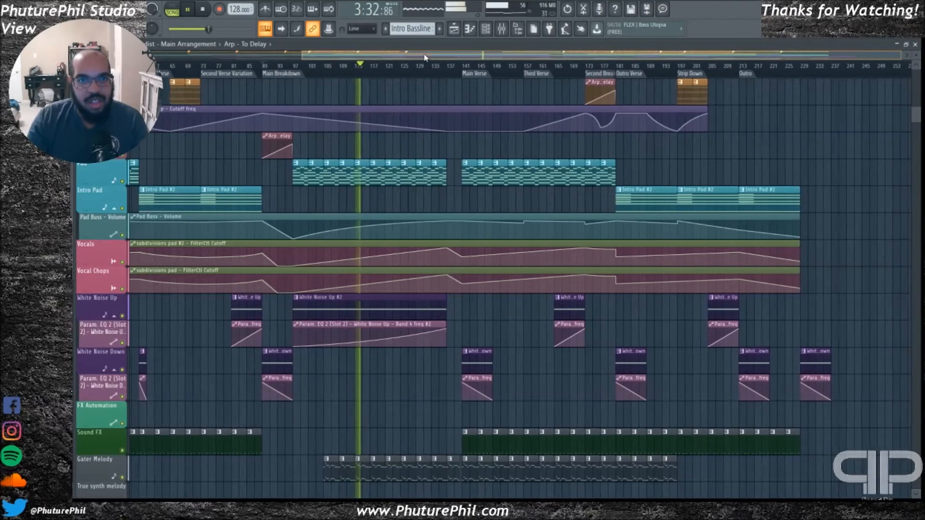
scroll(481, 229, up, 9)
scroll(486, 248, up, 6)
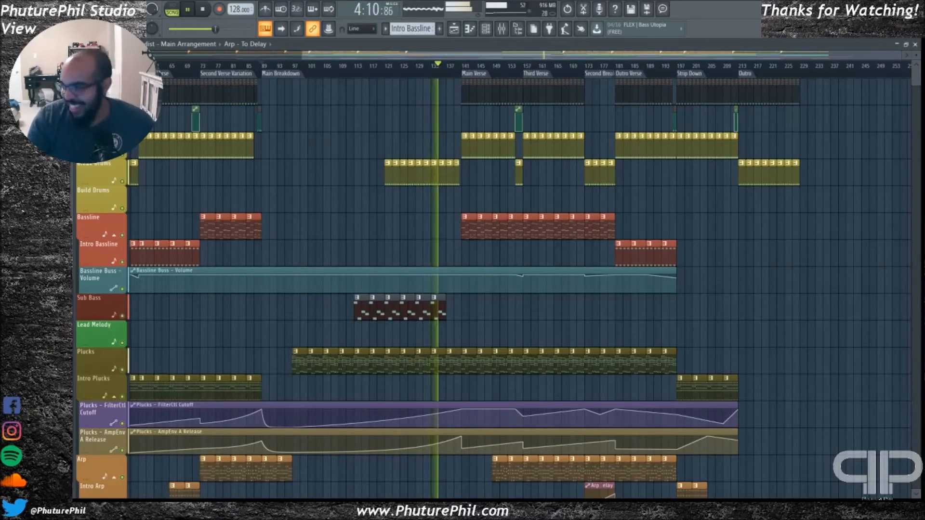
Follow the arrangement into the Main Verse and outro sections, stop the transport, and return to the song's opening sections
drag(446, 55, 457, 60)
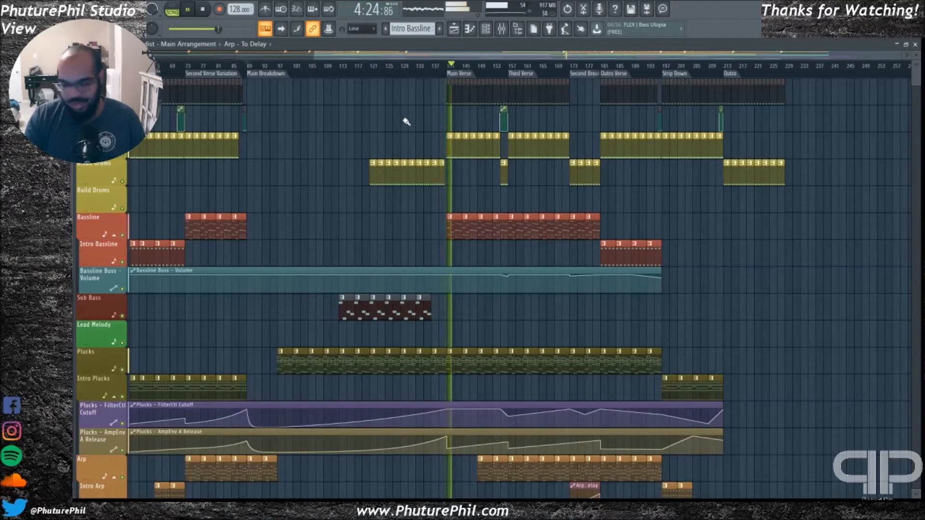
drag(445, 59, 510, 60)
key(space)
drag(408, 61, 159, 55)
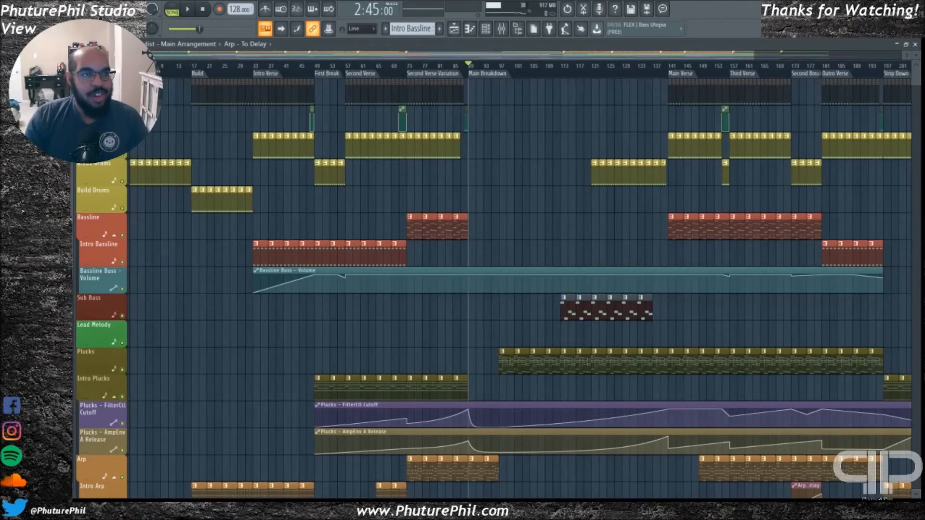
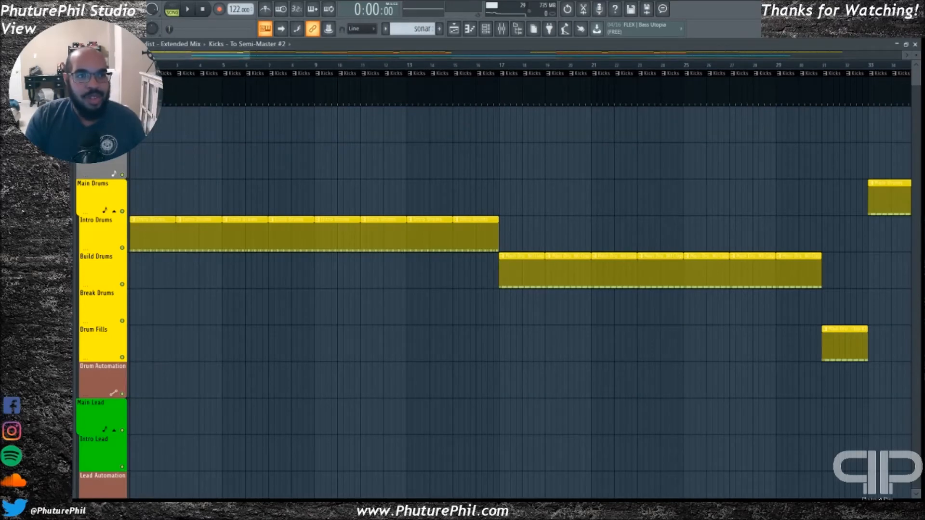
Play the start of the Extended Mix briefly, stop it, switch to the Radio Mix arrangement and start its playback
scroll(283, 168, down, 6)
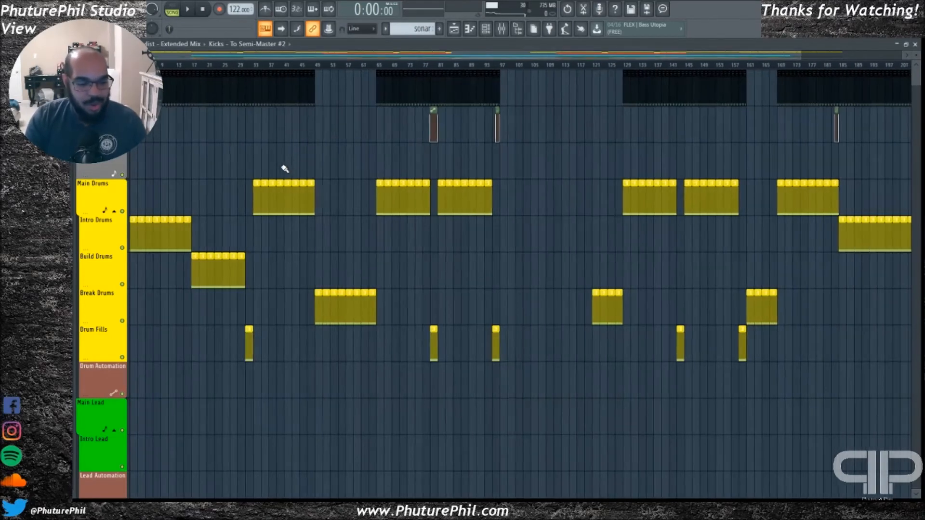
key(space)
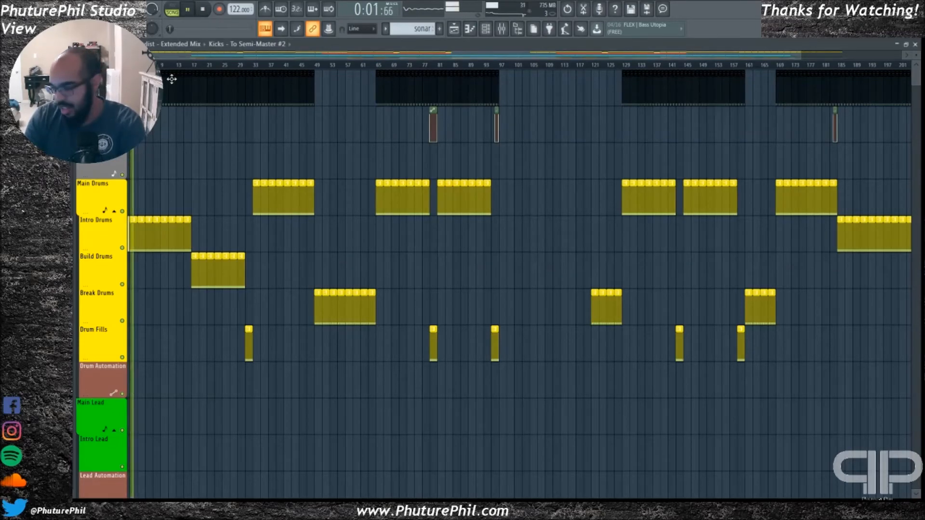
key(space)
click(190, 45)
click(187, 64)
key(space)
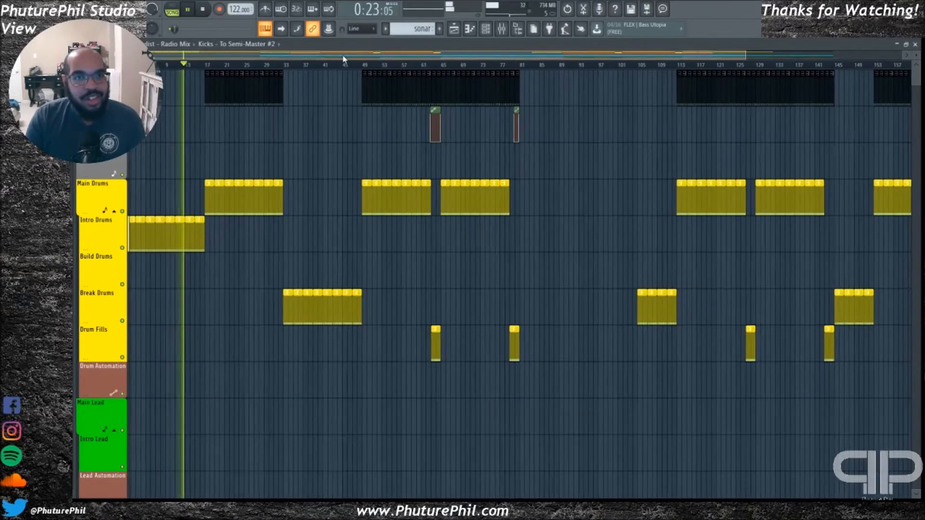
Examine the Percussion, sonar, atmosphere sample and drum clips in the Radio Mix's opening section during playback
scroll(330, 166, down, 10)
scroll(275, 193, down, 10)
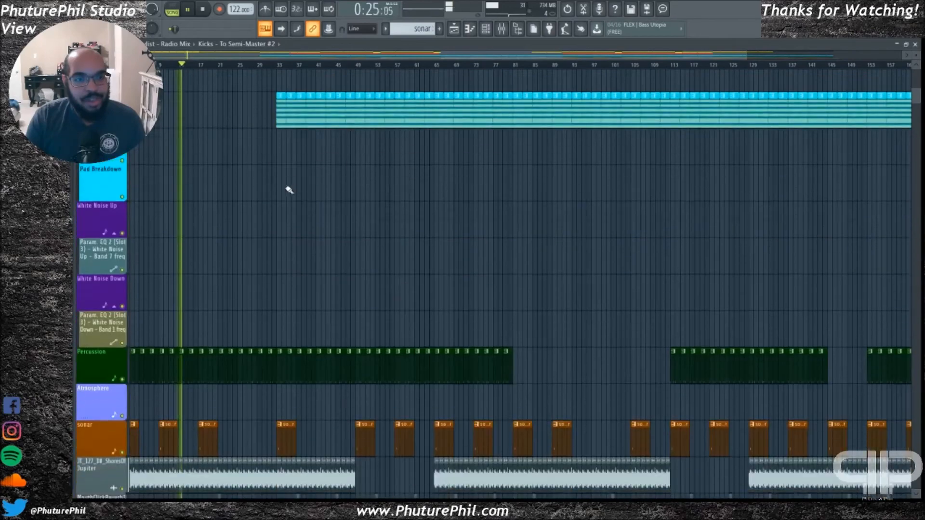
scroll(233, 265, up, 6)
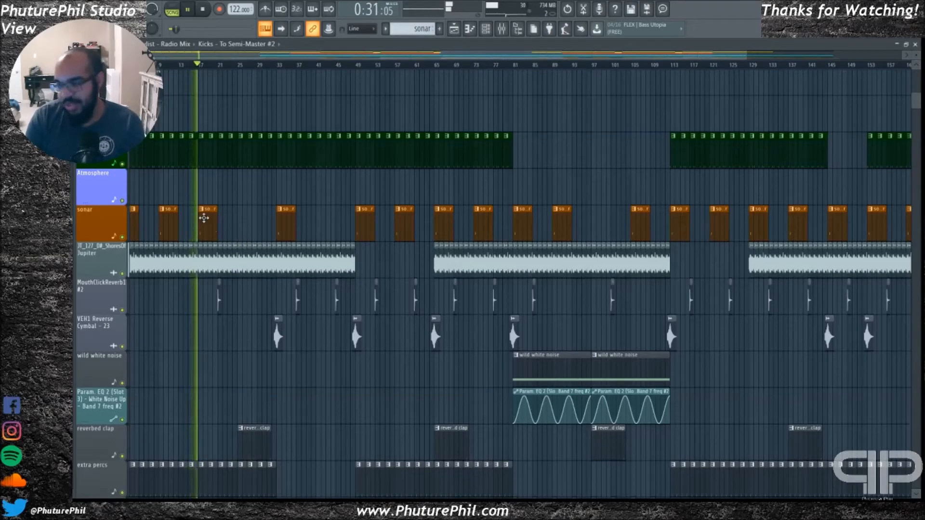
scroll(198, 197, up, 9)
scroll(313, 145, up, 12)
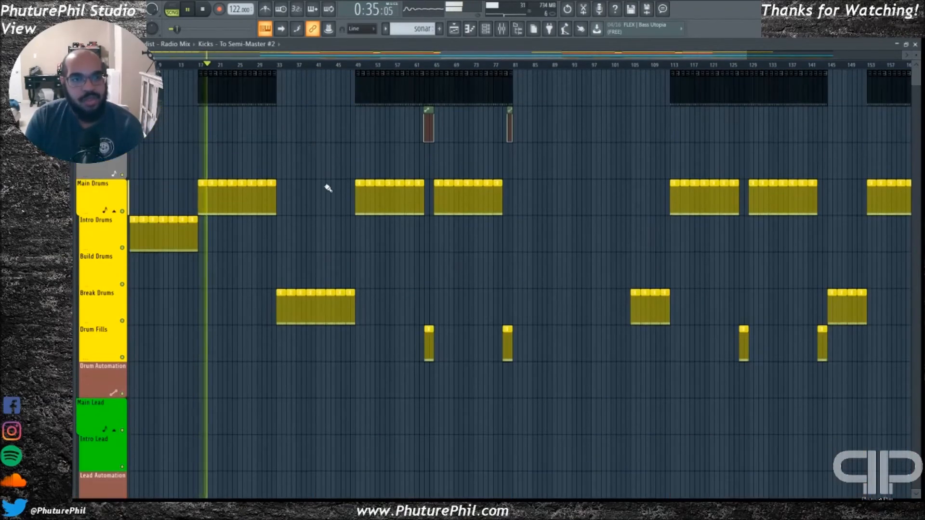
drag(291, 56, 281, 56)
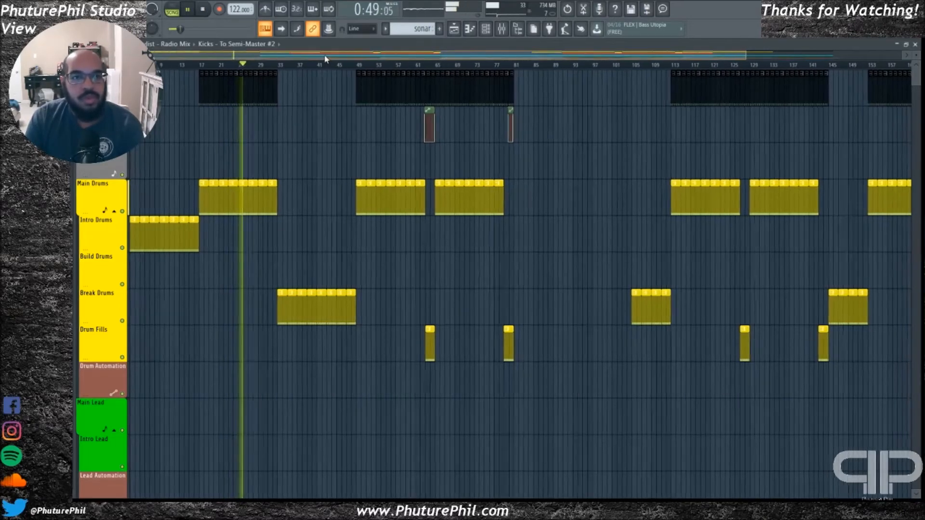
Follow the first break during playback, checking where the Break Drums, Main Bassline and Pad Main clips enter
scroll(331, 125, down, 4)
scroll(337, 147, down, 2)
scroll(351, 142, up, 2)
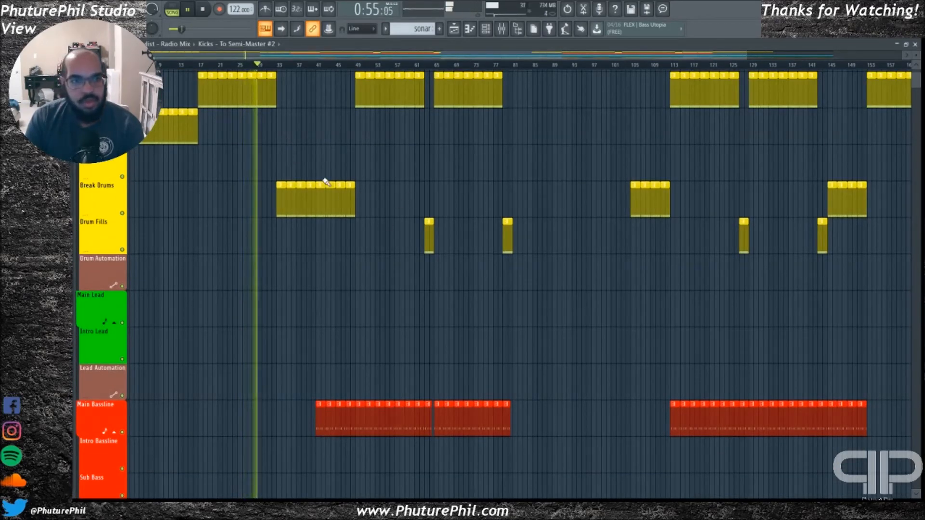
scroll(289, 205, down, 3)
scroll(284, 207, down, 5)
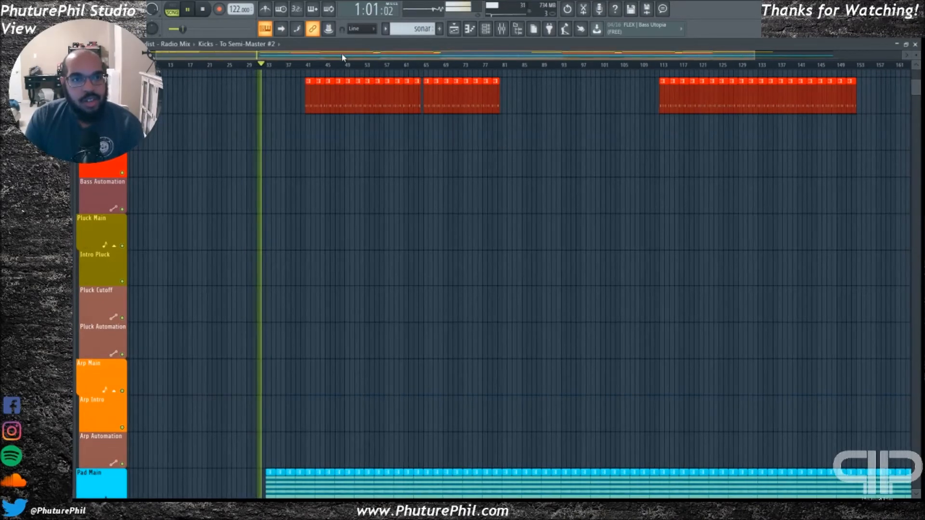
scroll(297, 230, down, 5)
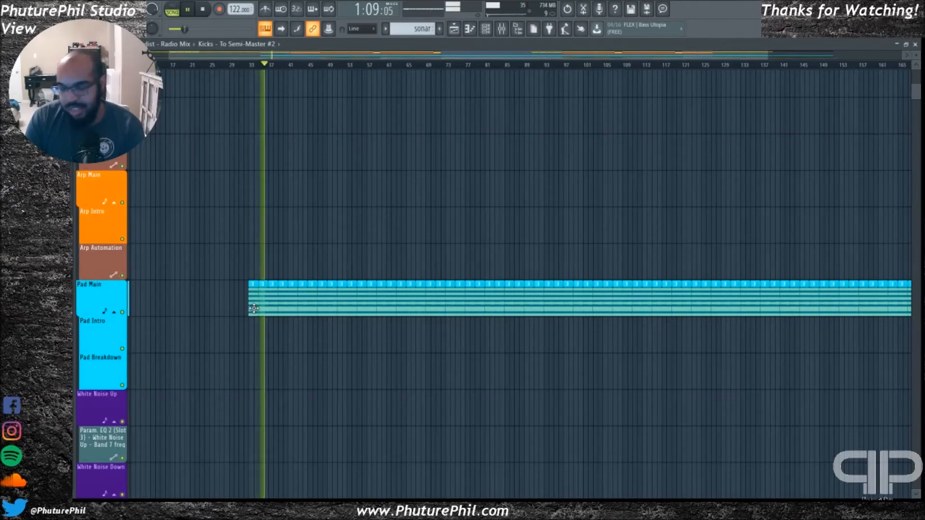
scroll(373, 244, up, 12)
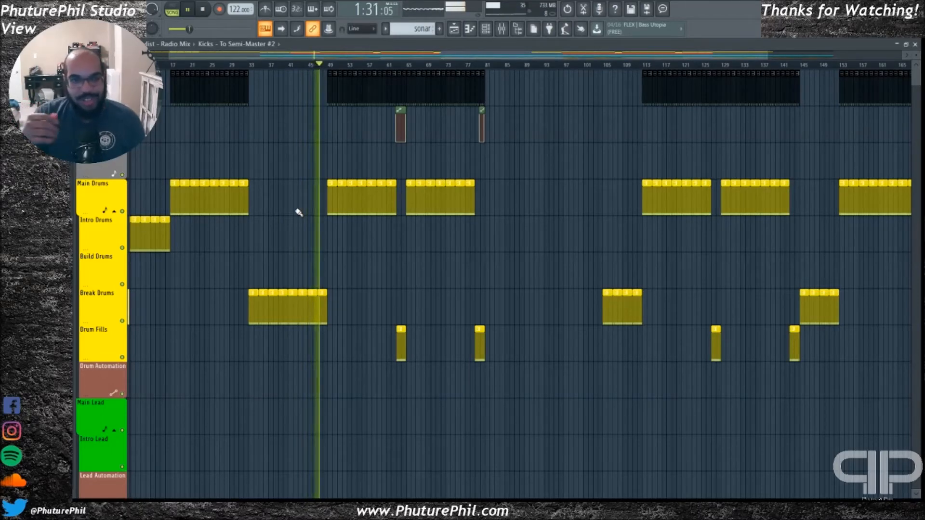
Find the Main Bassline clips under the second Main Drums section, inspect the pattern's notes in the piano roll and close it
drag(384, 57, 401, 57)
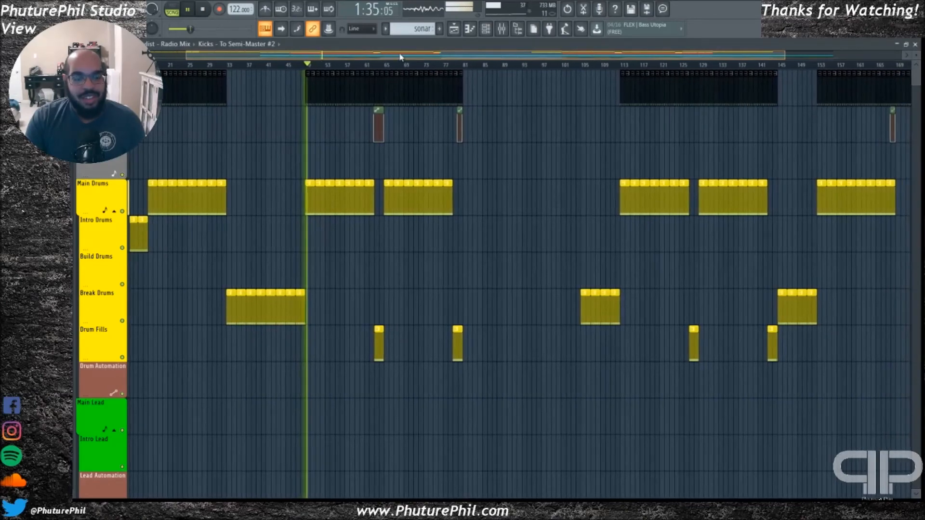
scroll(326, 310, down, 7)
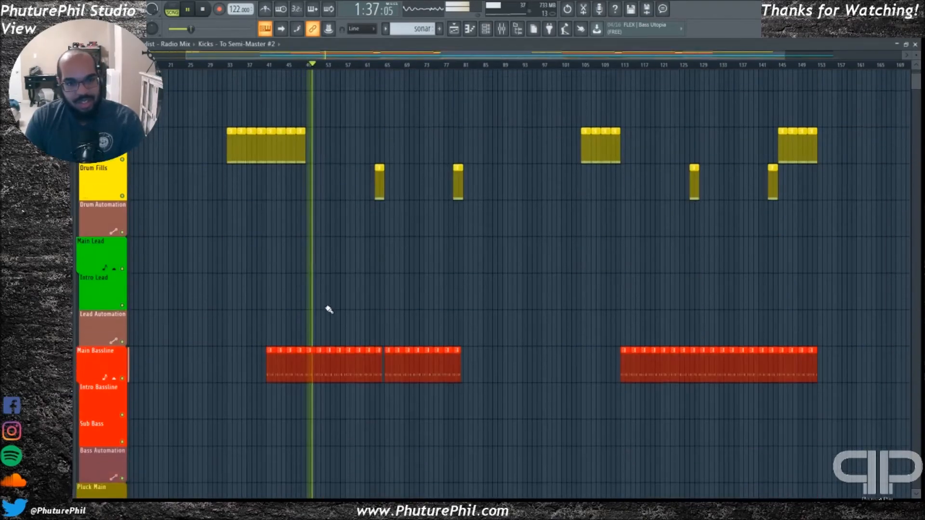
double_click(331, 263)
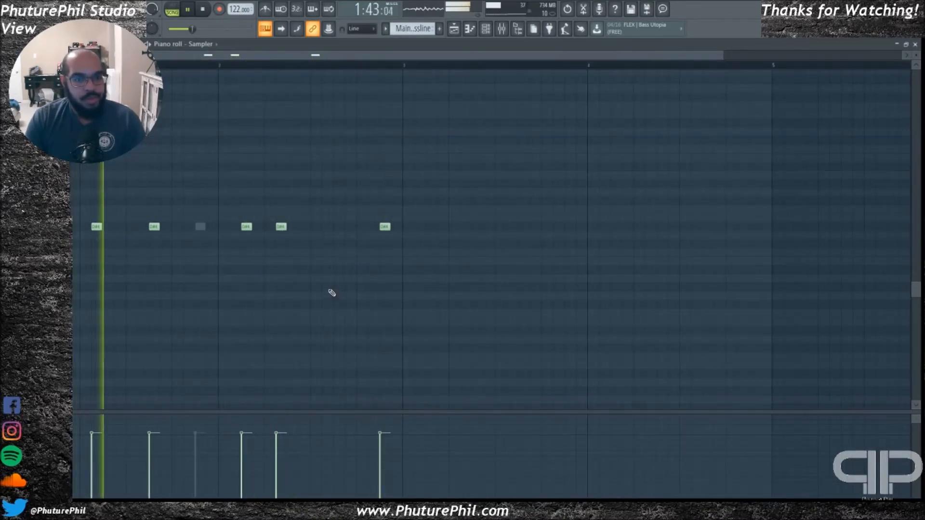
key(F7)
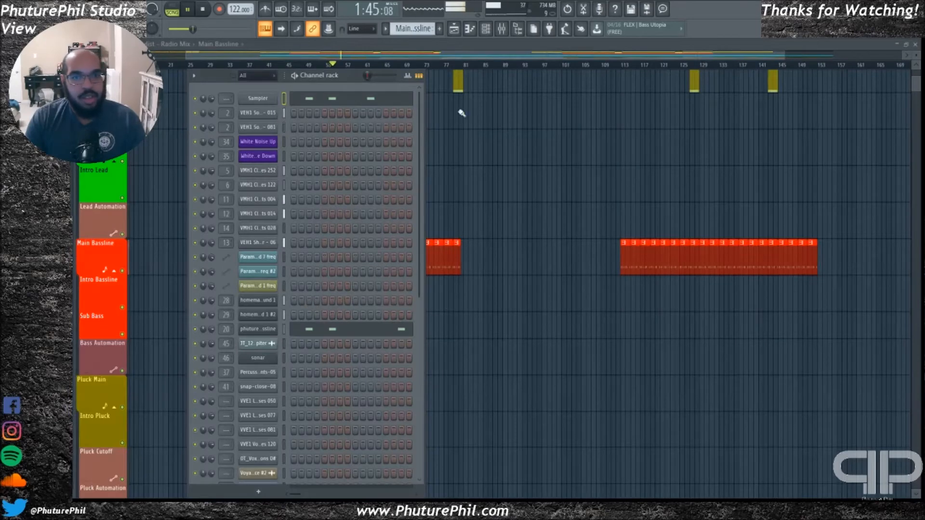
Bring up the mixer, select Bassline Layer 1, review its Fruity Parametric EQ 2 curve and close the plugin
click(502, 29)
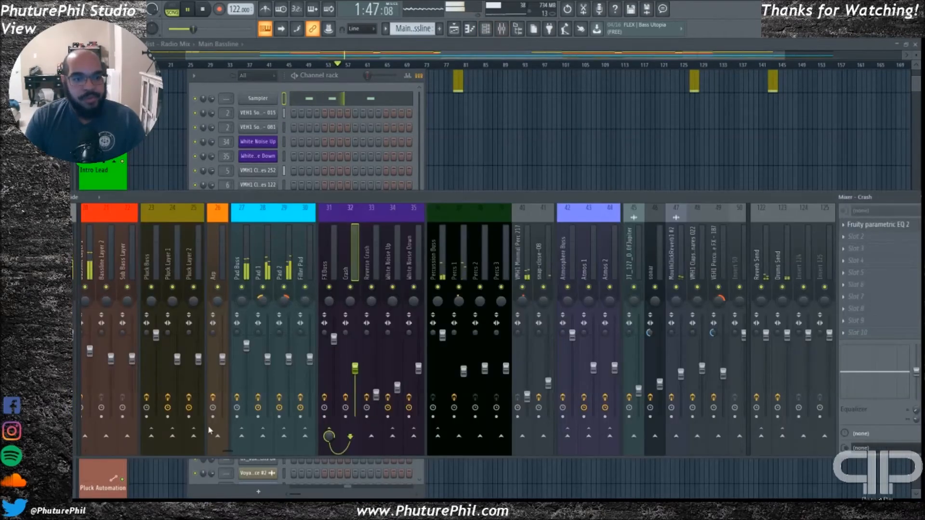
scroll(220, 348, left, 5)
click(188, 258)
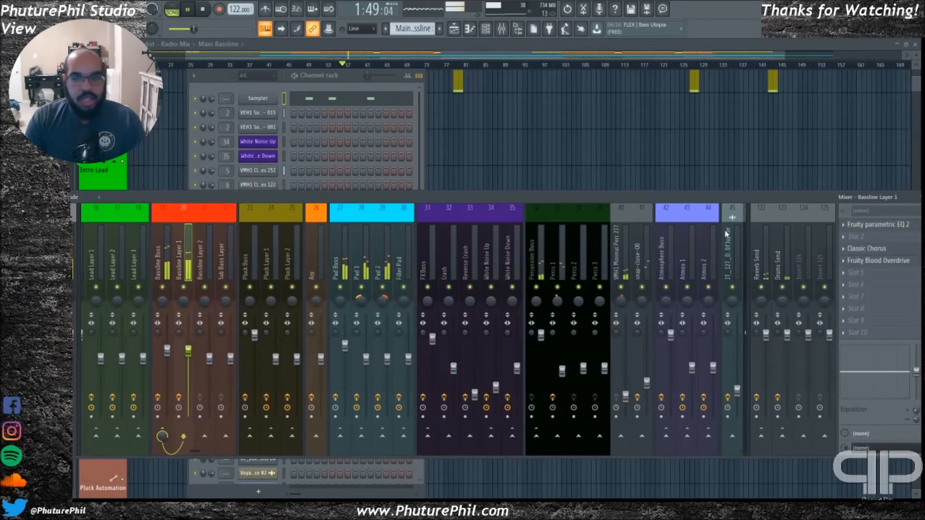
click(894, 227)
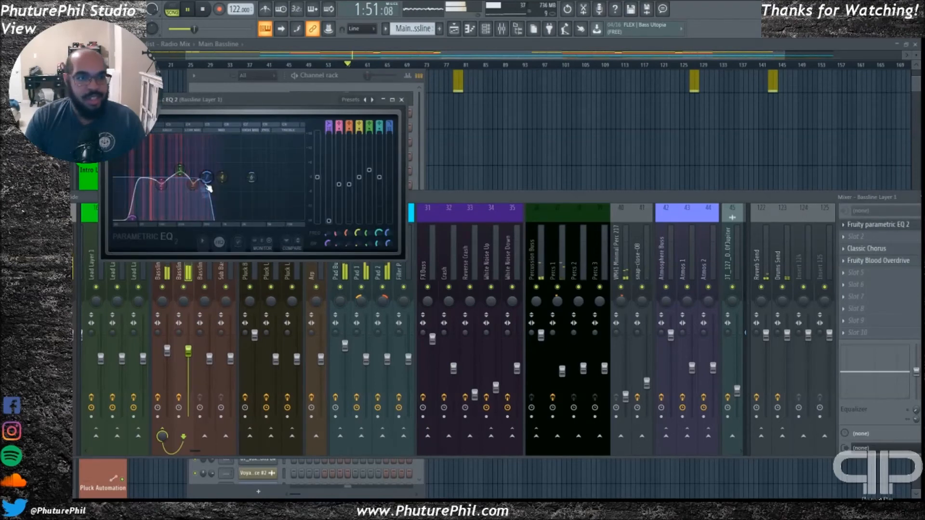
drag(257, 104, 336, 101)
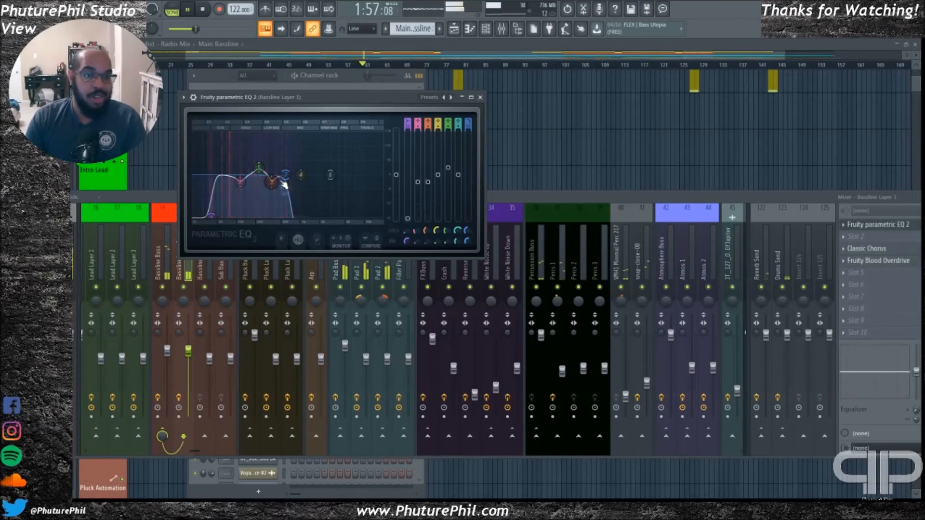
click(481, 98)
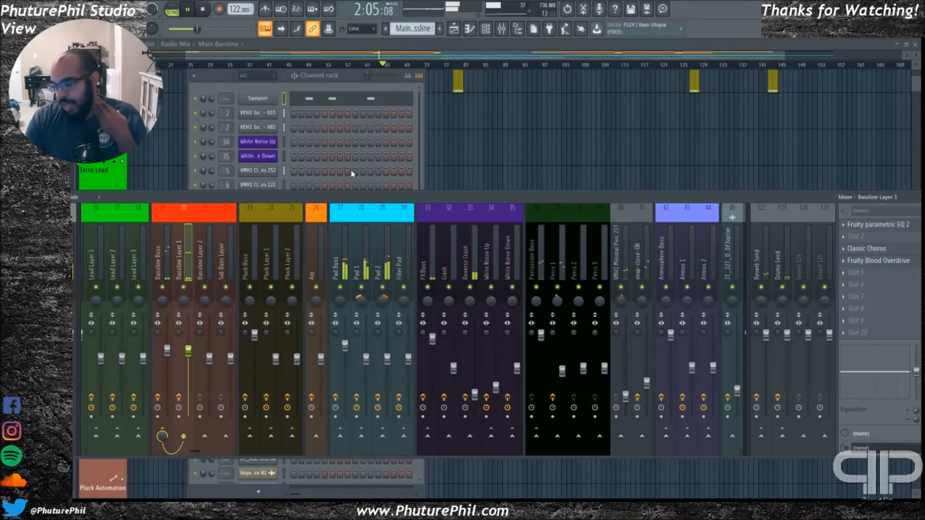
Reopen Bassline Layer 1's Fruity Parametric EQ 2 enlarged for a closer look, restore its size and close it
click(868, 225)
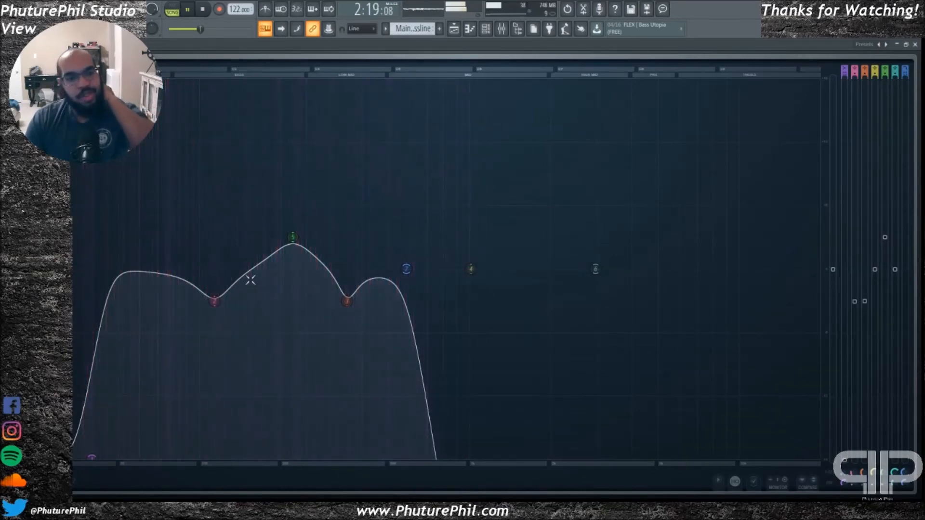
double_click(777, 46)
click(480, 97)
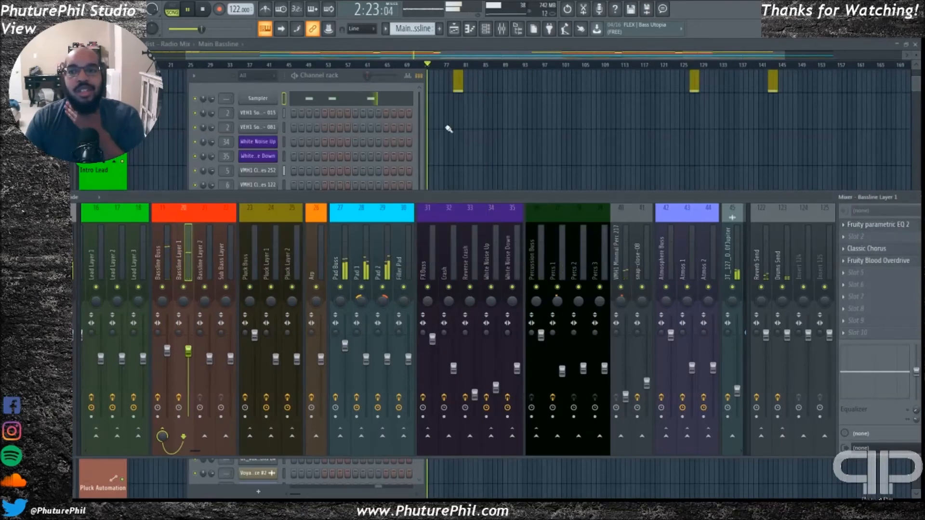
Select the Bassline Buss and review its Tube Amp and Fruity Parametric EQ 2 settings, closing each plugin
click(165, 259)
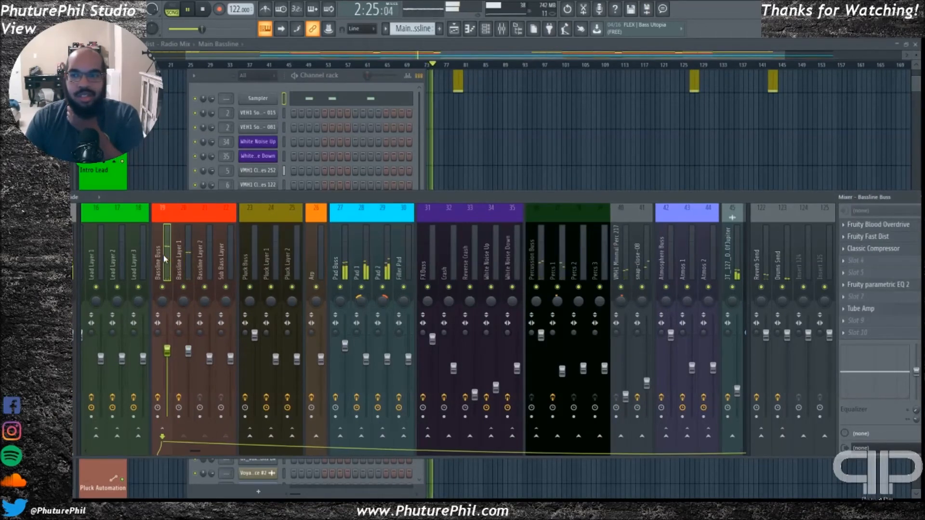
drag(531, 198, 498, 197)
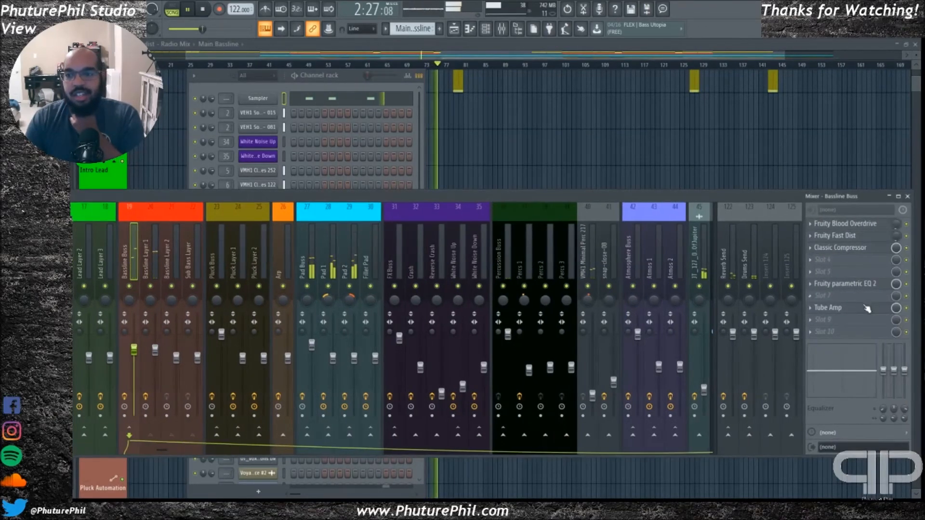
click(848, 308)
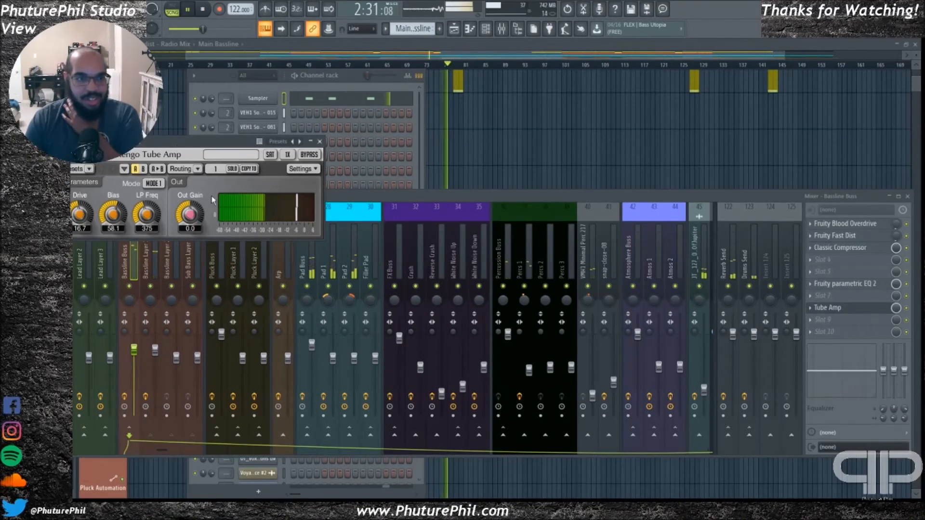
click(319, 141)
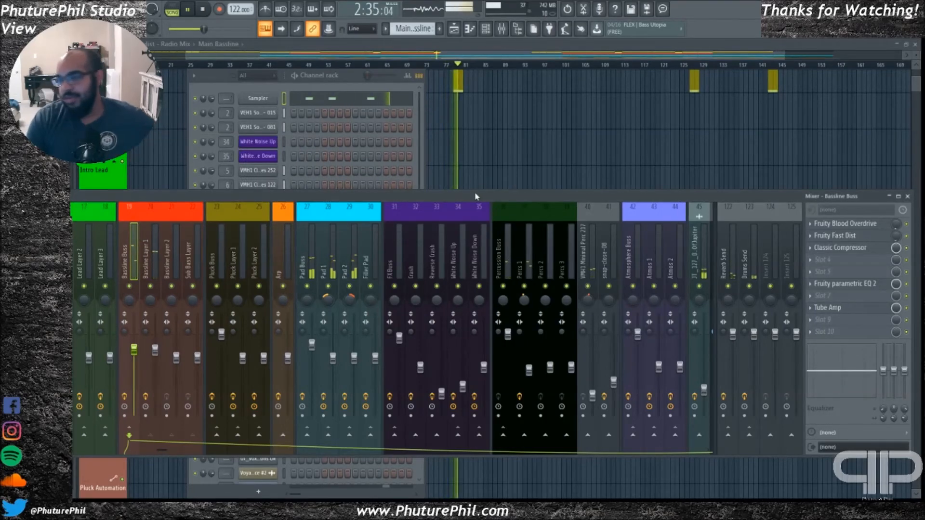
click(825, 285)
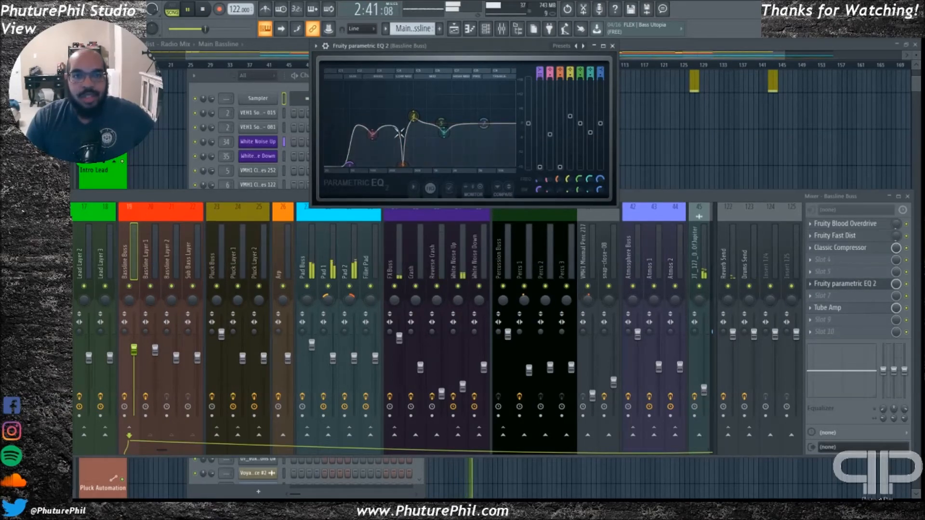
click(613, 47)
Examine the breakdown's drum gap and its wild white noise, filter automation, reverbed clap and weird textures clips during playback
drag(481, 58, 555, 59)
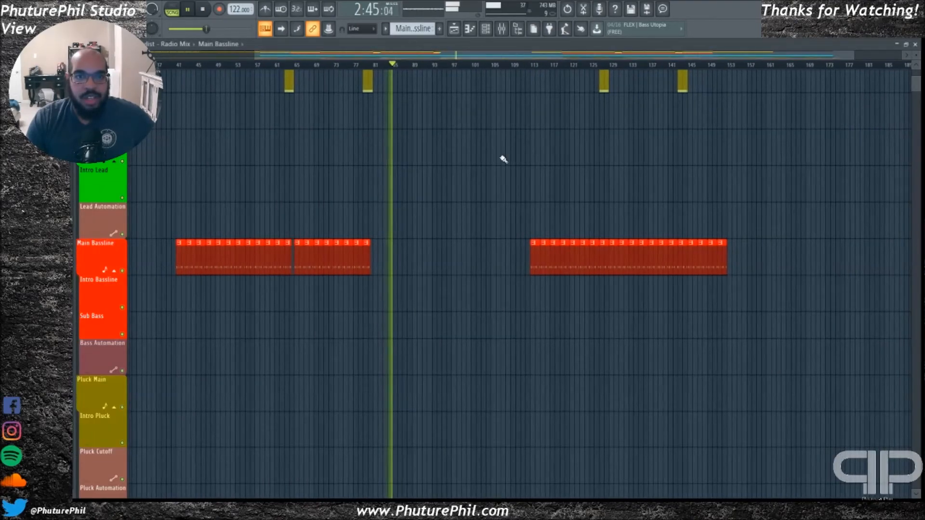
scroll(479, 219, up, 6)
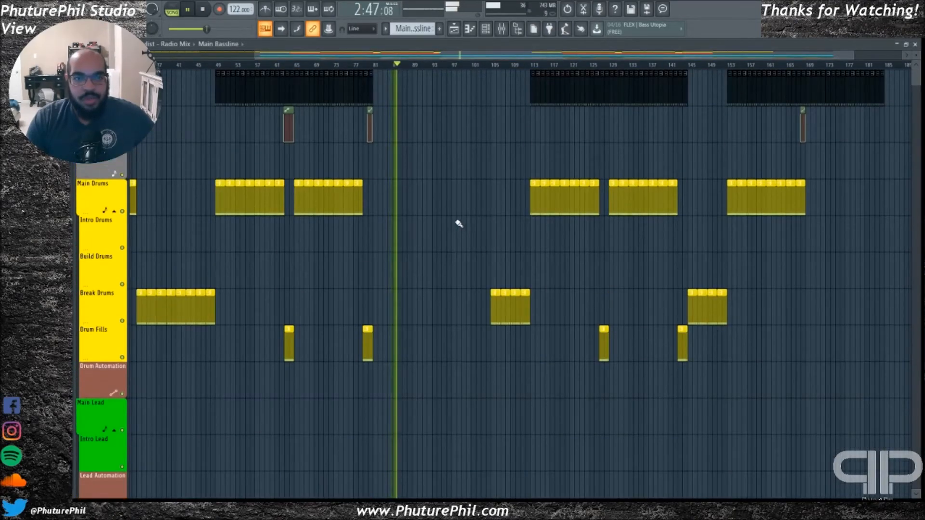
scroll(458, 229, down, 10)
scroll(441, 225, down, 12)
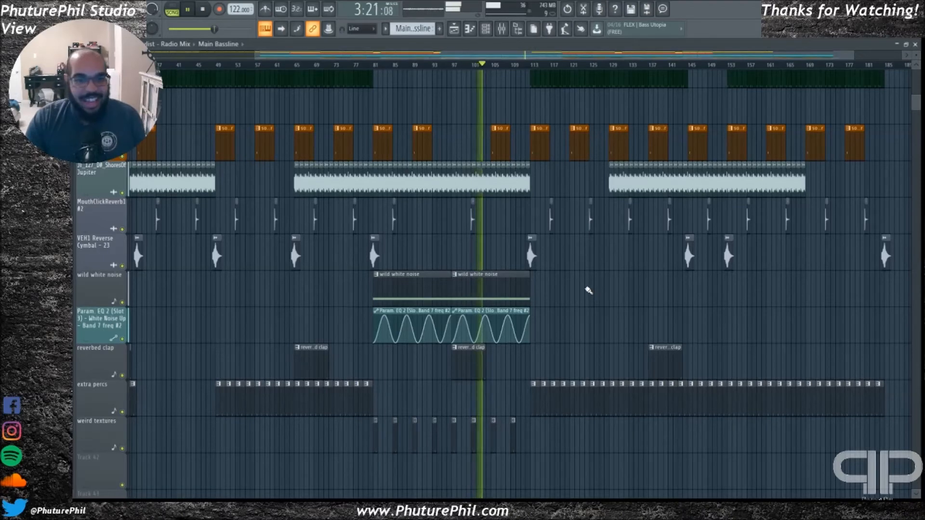
drag(501, 56, 533, 70)
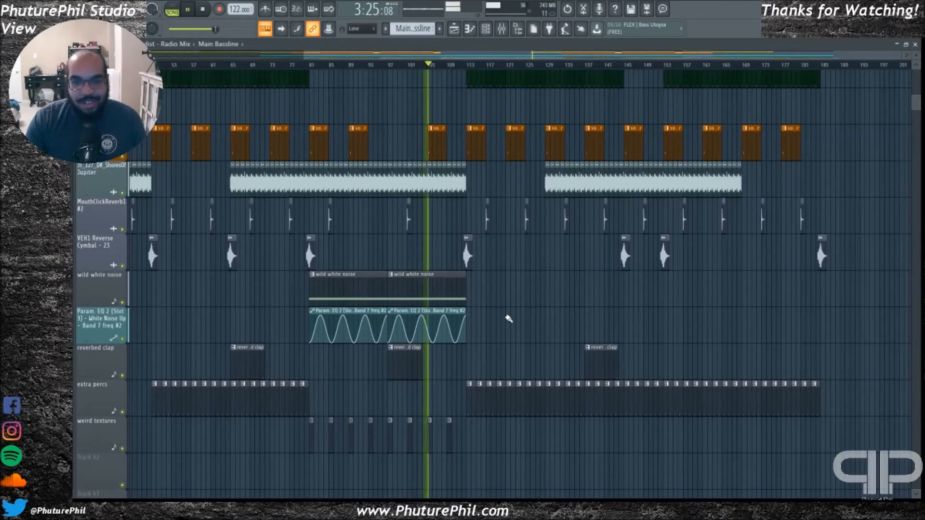
Go back up to the drum tracks, stop playback and return to the beginning of the Radio Mix
scroll(515, 312, up, 8)
scroll(474, 270, up, 15)
key(space)
scroll(410, 57, left, 5)
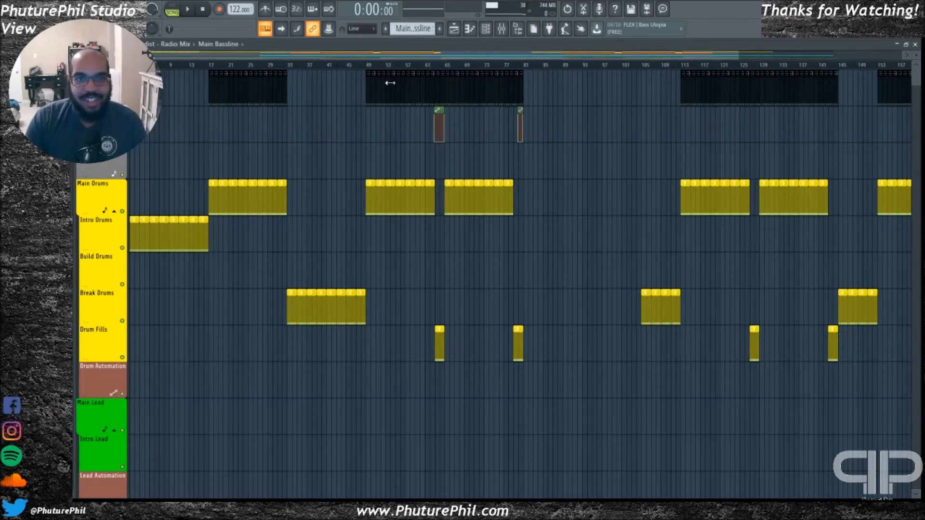
Look over the pad, Percussion, sonar and sample tracks from the Radio Mix's opening through to its end
scroll(372, 241, down, 10)
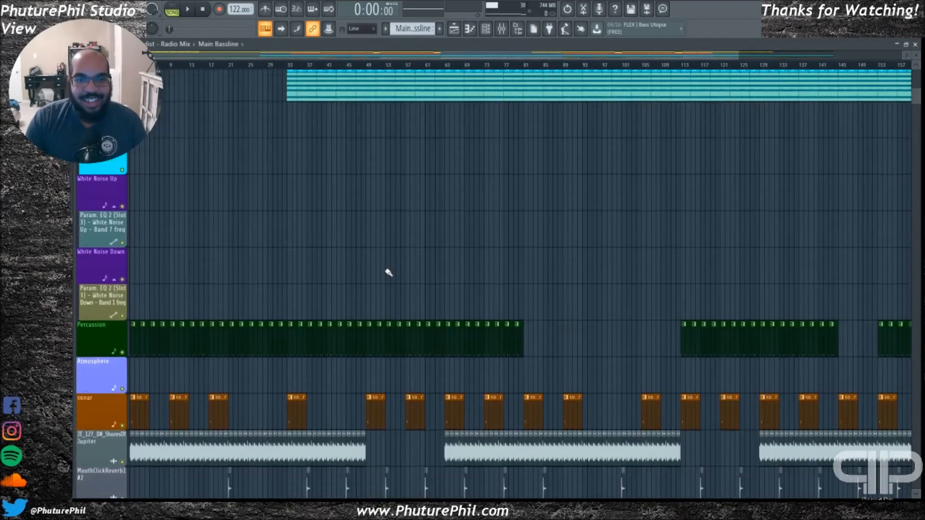
scroll(389, 273, down, 2)
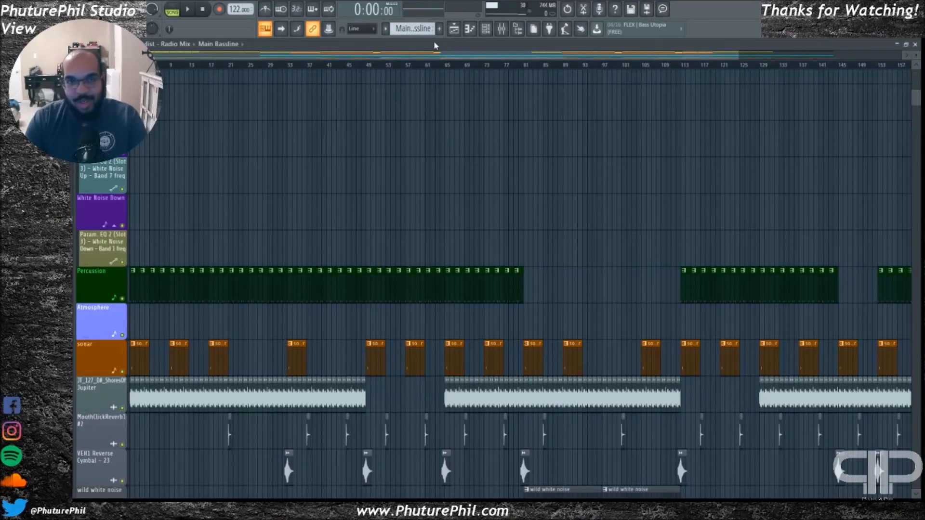
drag(422, 56, 574, 66)
scroll(440, 240, up, 12)
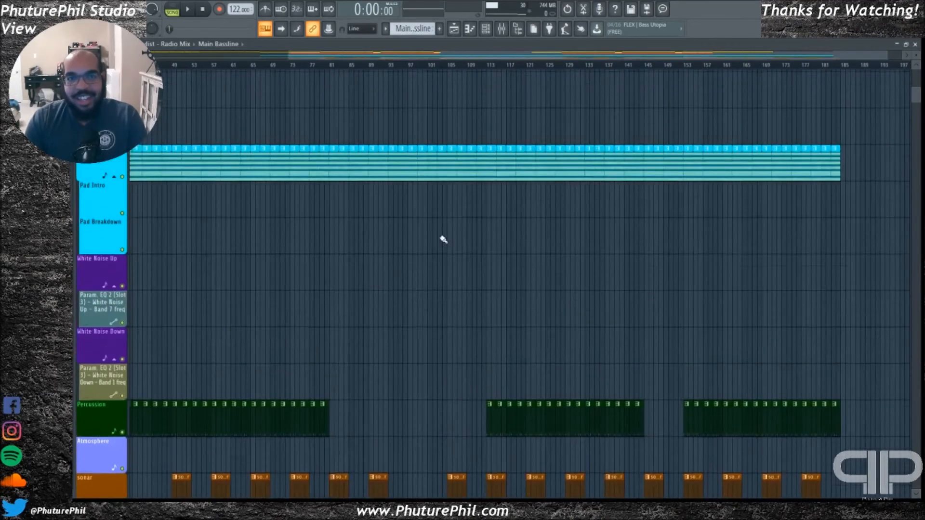
Return to the Radio Mix's drum tracks and play from bar 113, where the main drums re-enter
scroll(444, 248, up, 10)
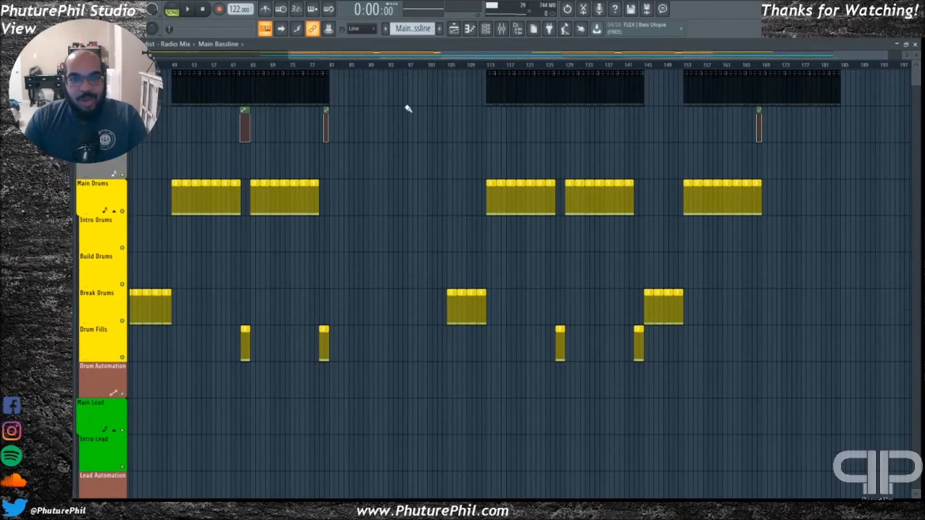
drag(423, 60, 475, 63)
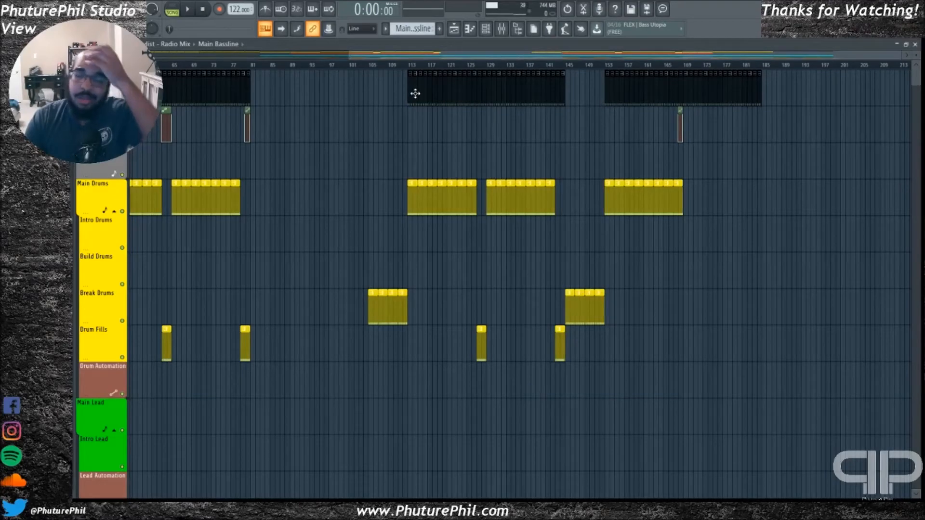
click(412, 70)
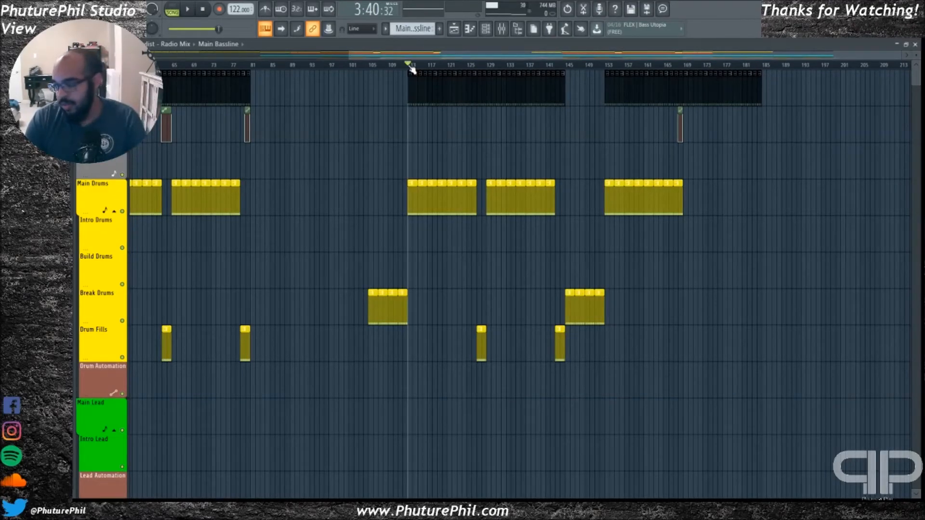
key(space)
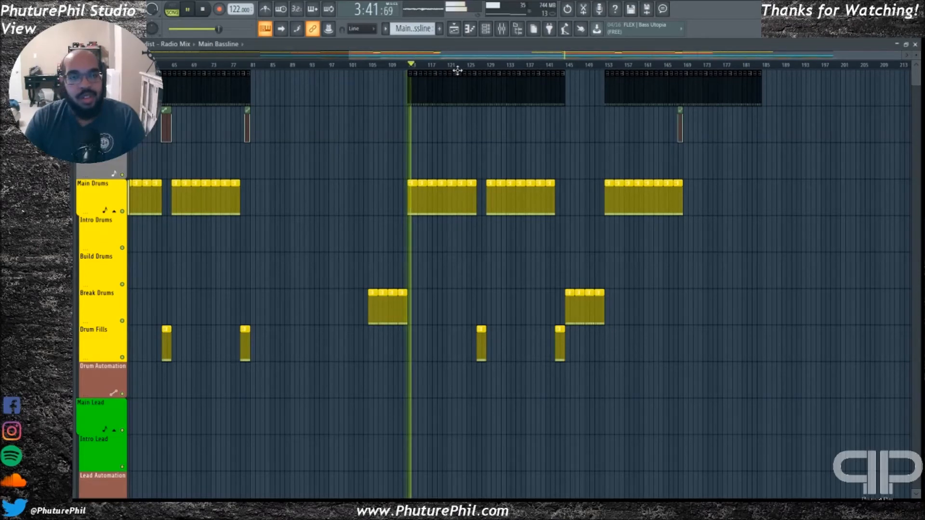
Look over the drum, bassline and pad clips after bar 113 during playback, then stop and return to the opening
drag(475, 59, 505, 60)
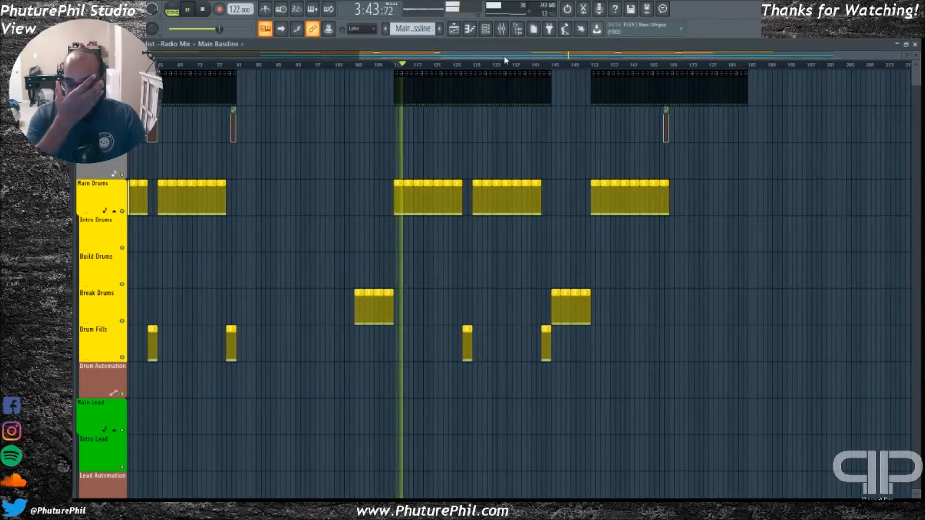
scroll(558, 239, down, 10)
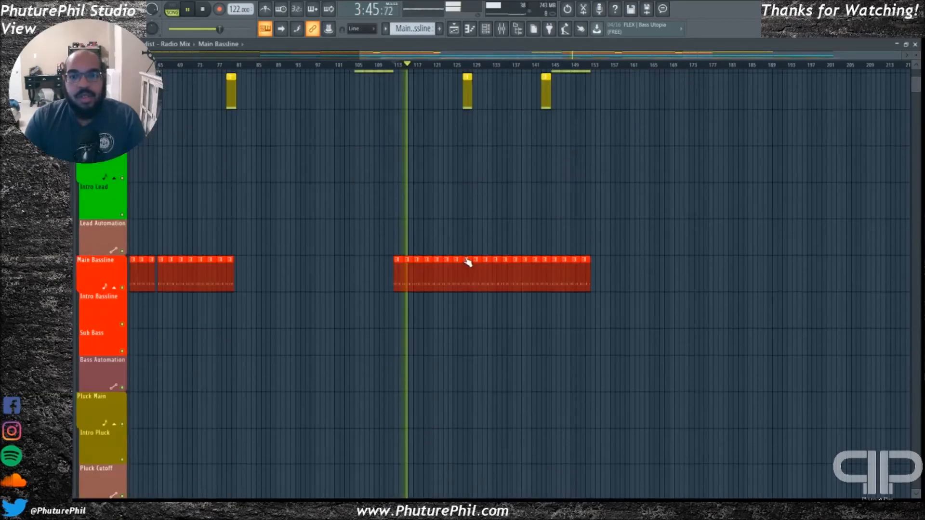
scroll(320, 248, down, 6)
scroll(324, 190, up, 9)
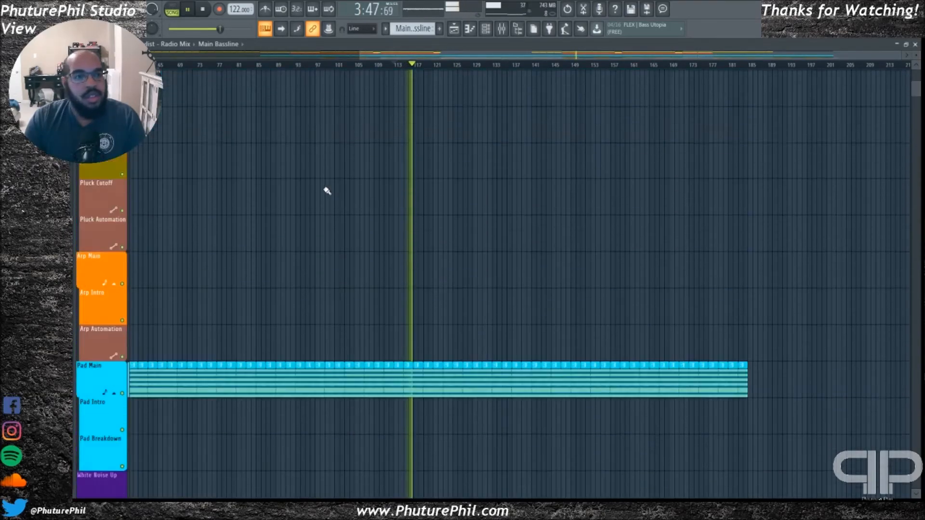
scroll(311, 167, up, 5)
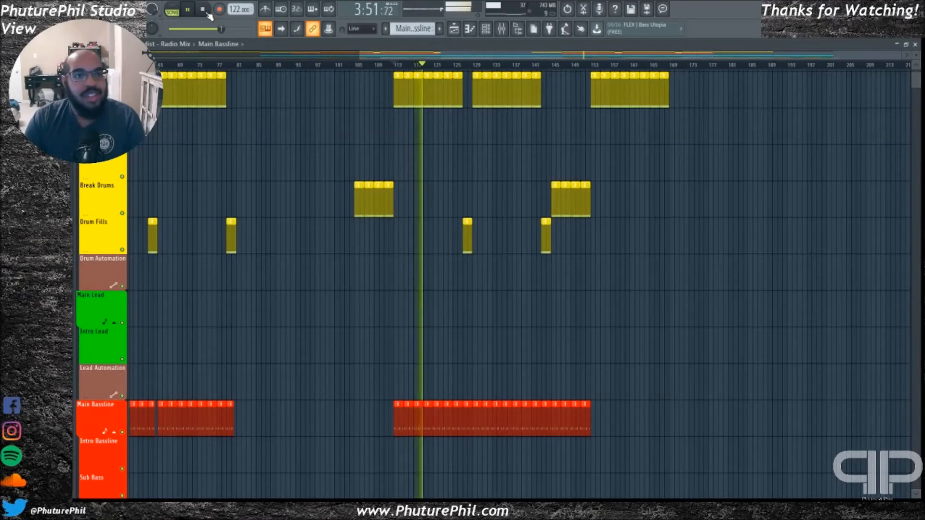
click(204, 11)
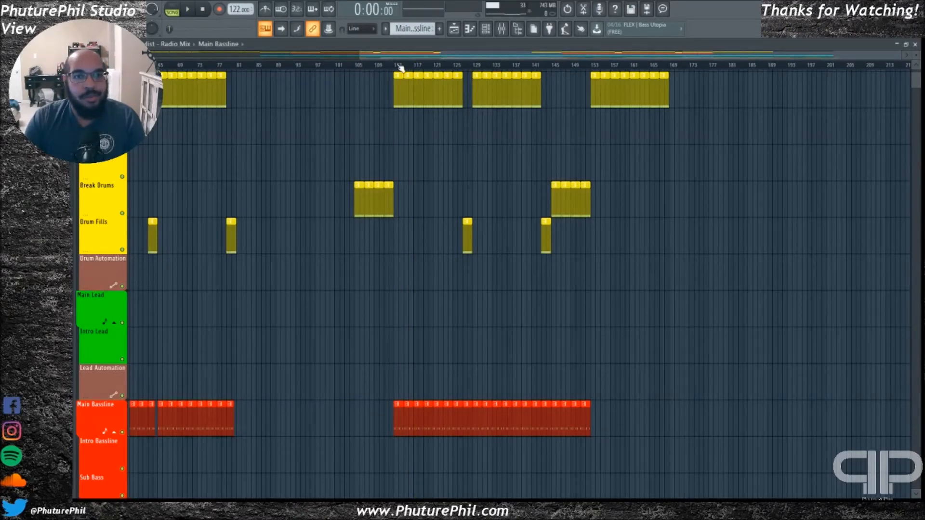
drag(401, 57, 154, 57)
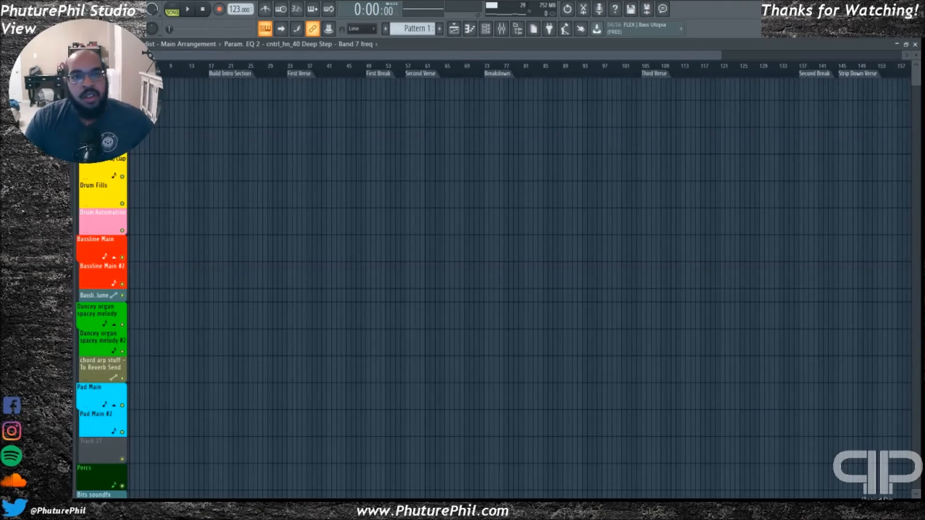
Briefly play the Main Arrangement's intro, then move the playhead to the First Verse marker and play from there
key(space)
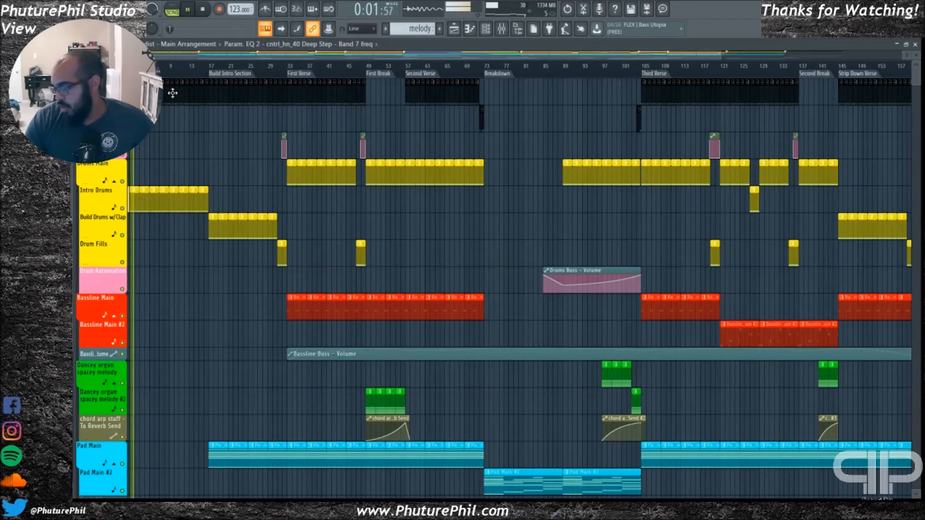
key(space)
click(234, 79)
click(311, 75)
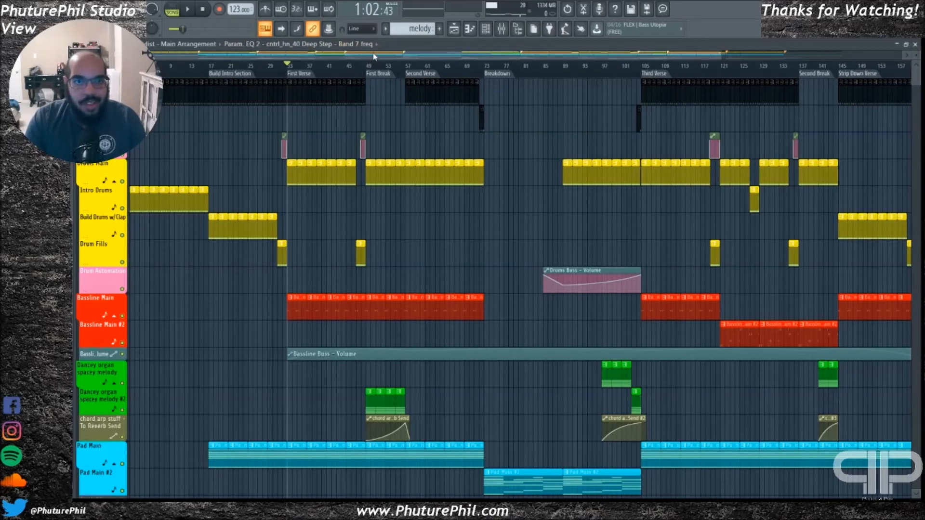
mouse_move(340, 56)
mouse_down()
mouse_move(529, 66)
mouse_move(350, 70)
mouse_up()
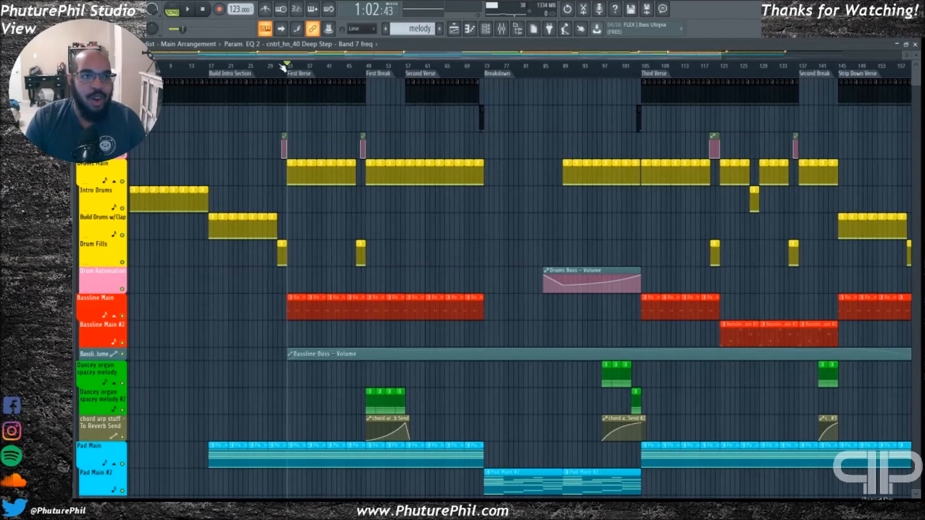
key(space)
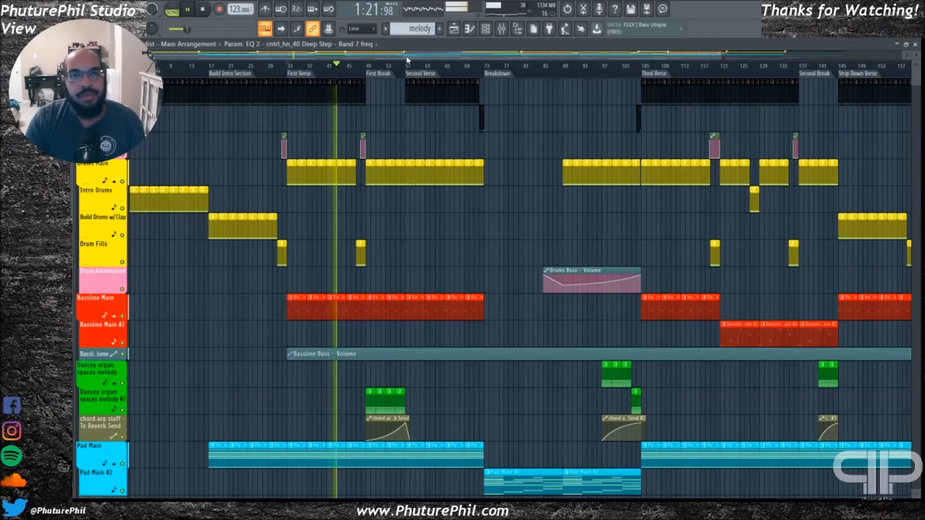
Examine the First Break's organ melody, reverb send automation, pad and percussion clips during playback
drag(396, 55, 433, 57)
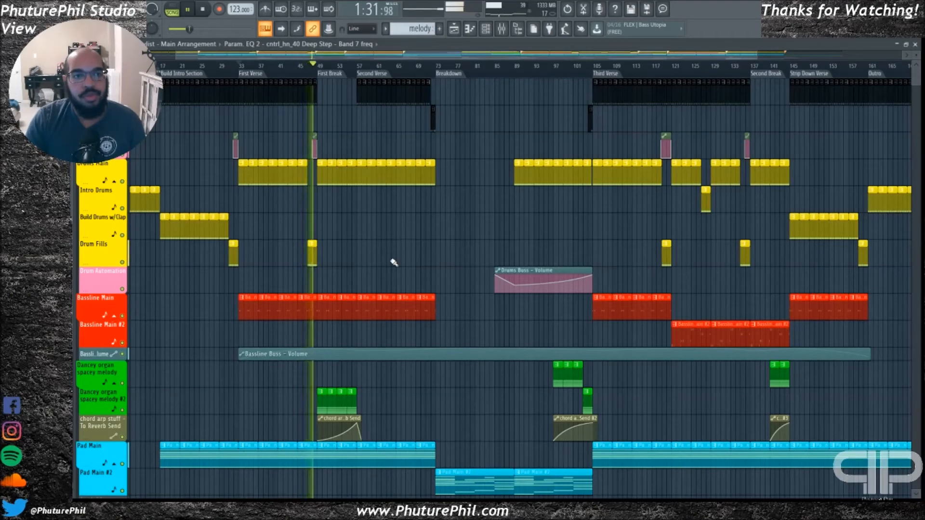
scroll(381, 279, down, 8)
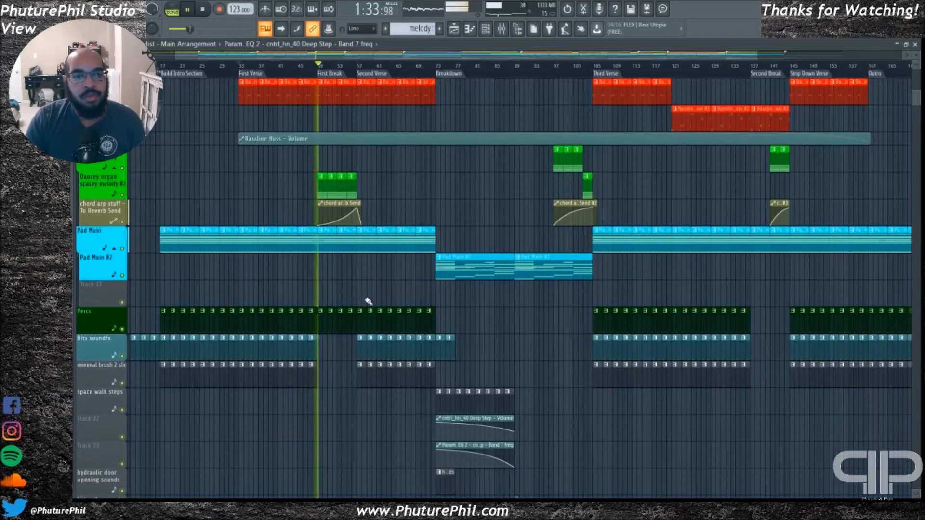
scroll(360, 276, up, 2)
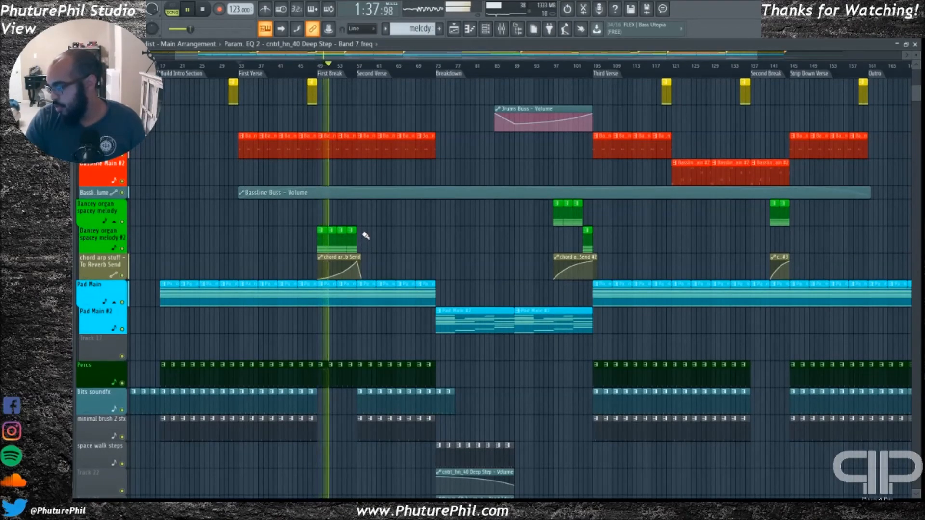
Open the mixer during playback, bring its first tracks into view and select the Master track
click(504, 30)
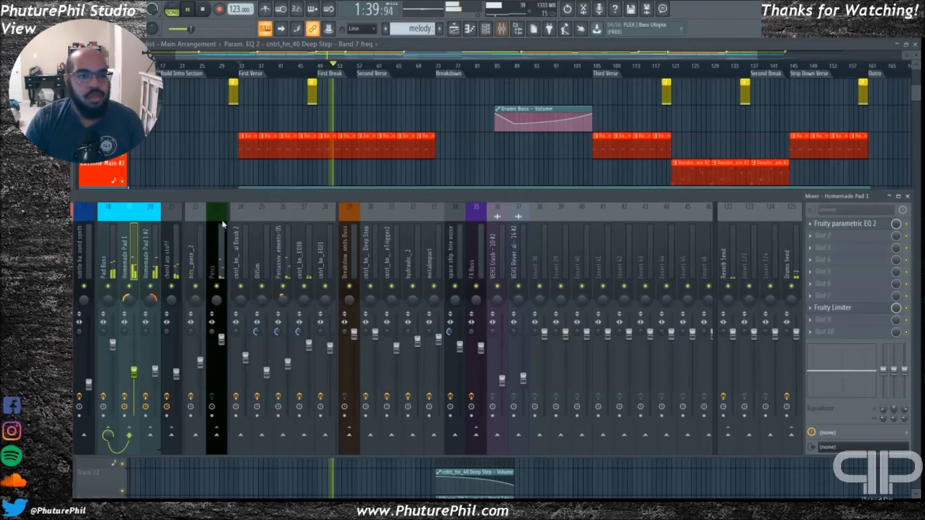
drag(199, 197, 263, 199)
click(82, 232)
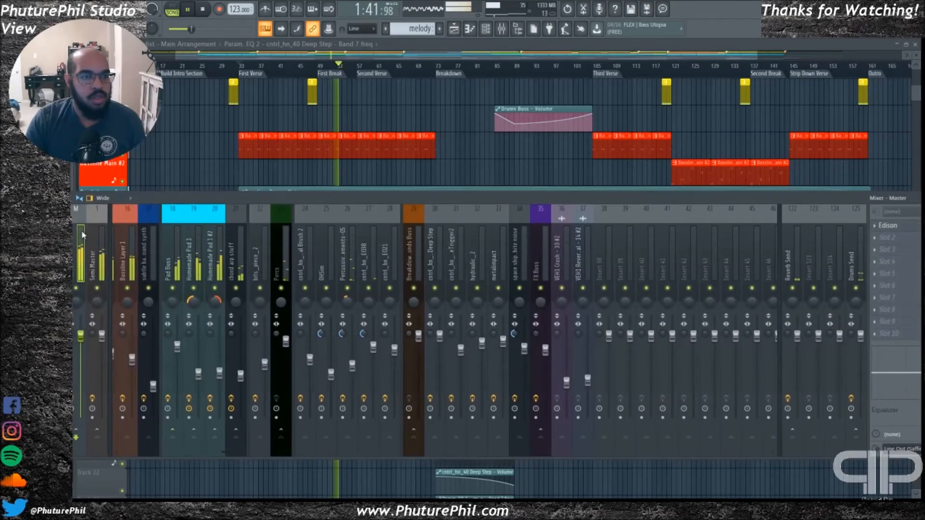
drag(207, 204, 182, 202)
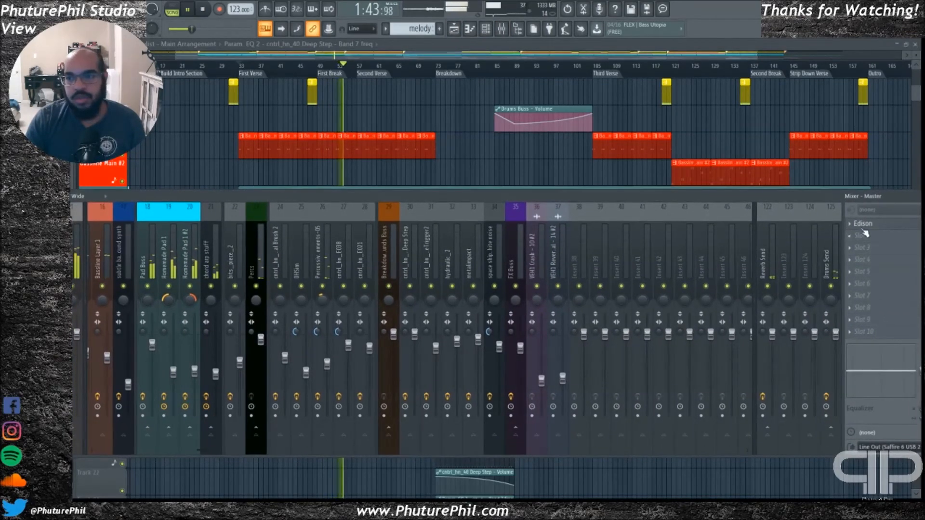
click(80, 253)
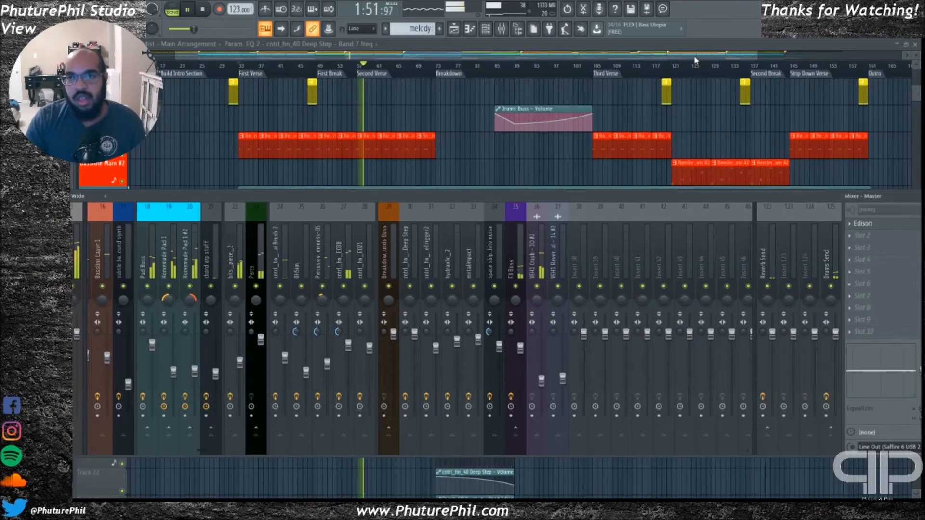
Load SPAN on the Master track, adjust its spectrum level range to inspect the mix, then close it and the mixer
drag(338, 175, 403, 122)
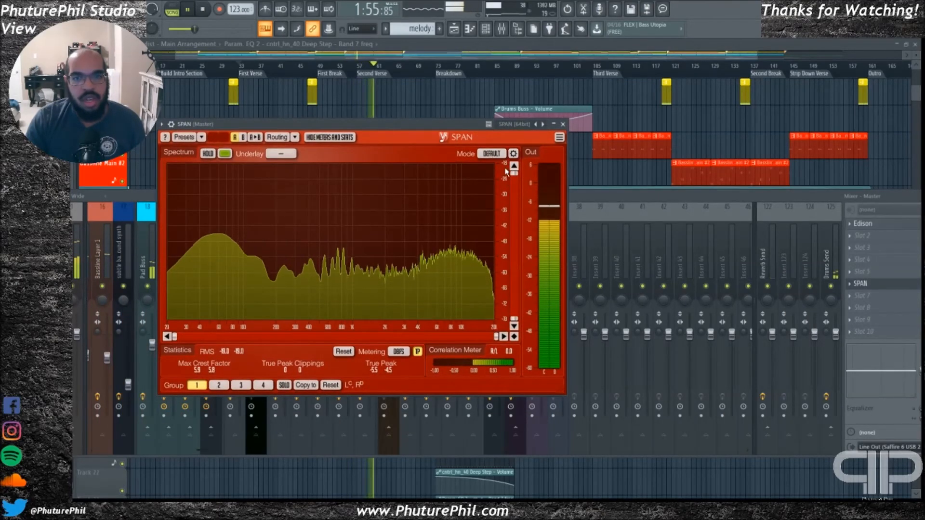
click(490, 227)
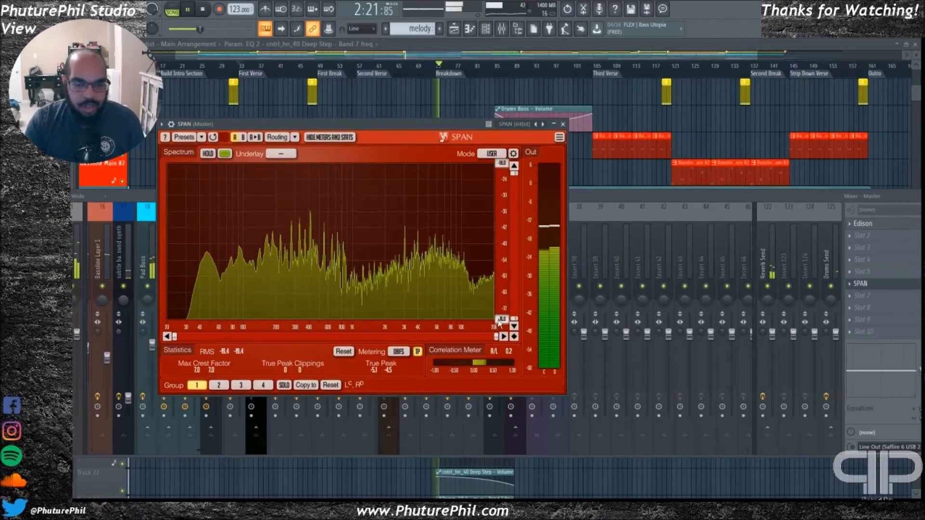
click(563, 124)
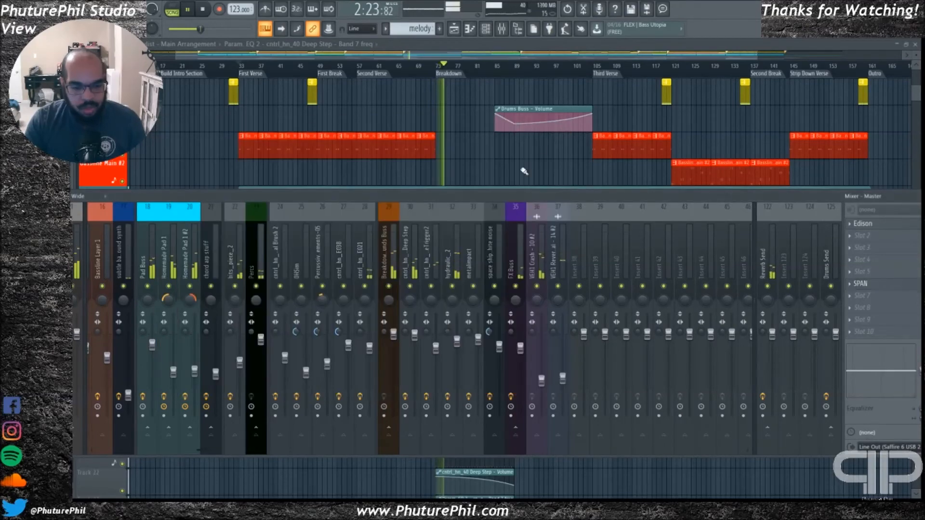
key(F9)
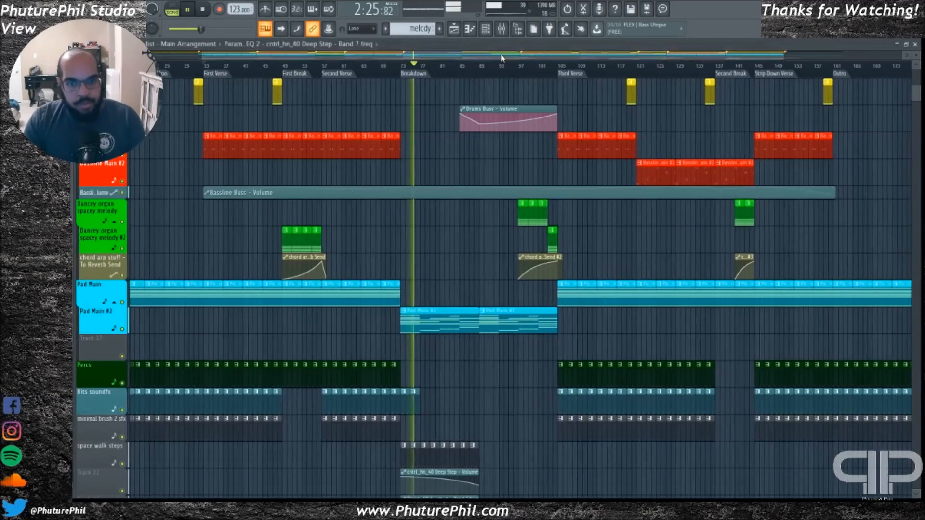
Examine the Breakdown's sound effects, melody #2 and subtle background synth volume automation during playback
scroll(467, 310, down, 8)
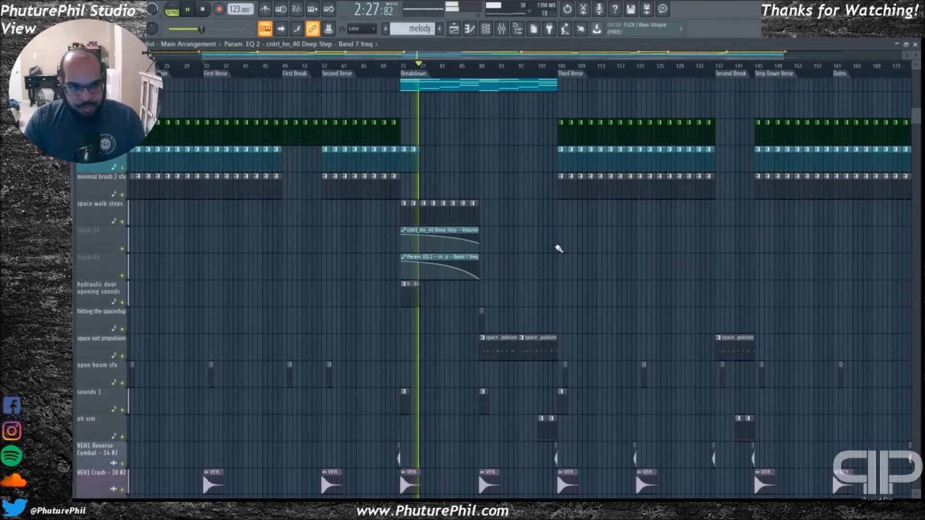
ctrl+scroll(559, 250, up, 3)
scroll(434, 244, down, 4)
scroll(255, 271, down, 5)
scroll(260, 273, down, 1)
scroll(259, 284, up, 1)
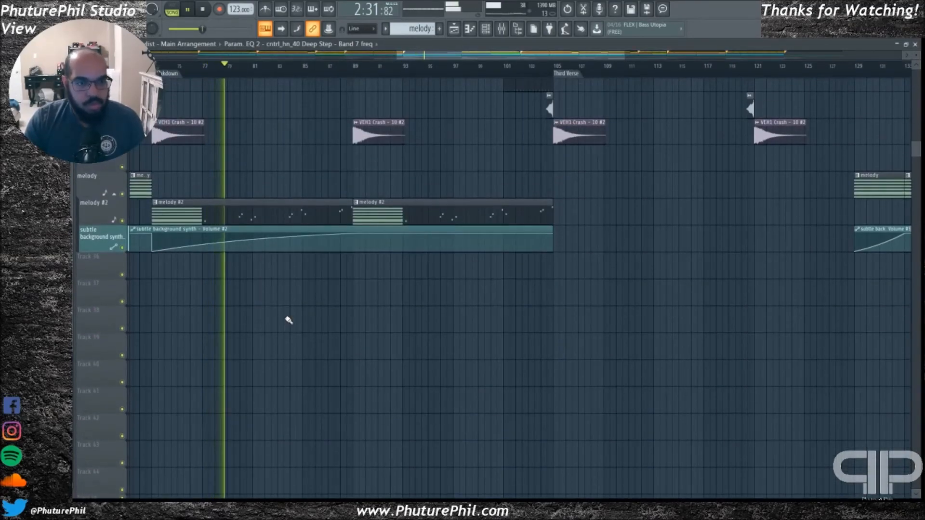
scroll(287, 320, up, 1)
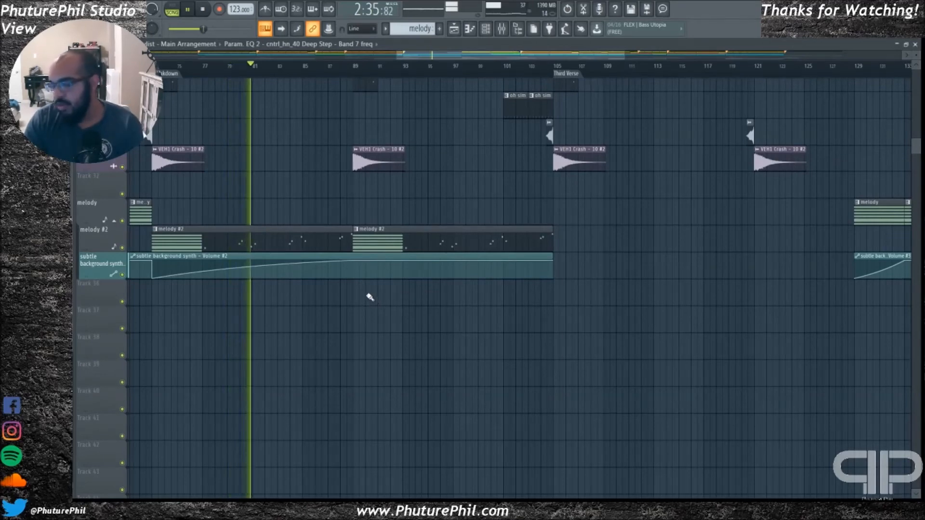
Go back up to the drum tracks and follow the Drums Buss volume automation from the Breakdown into the Third Verse
scroll(371, 371, up, 2)
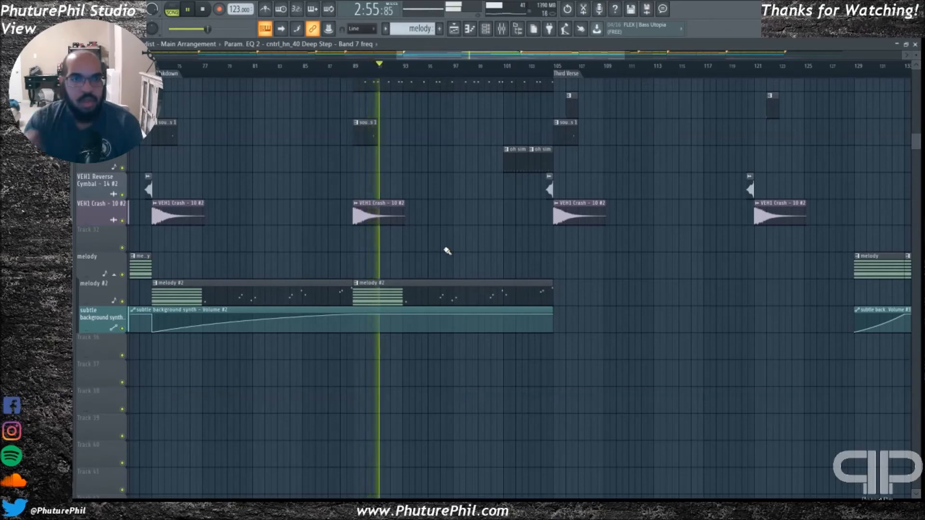
scroll(453, 270, up, 10)
scroll(457, 305, up, 15)
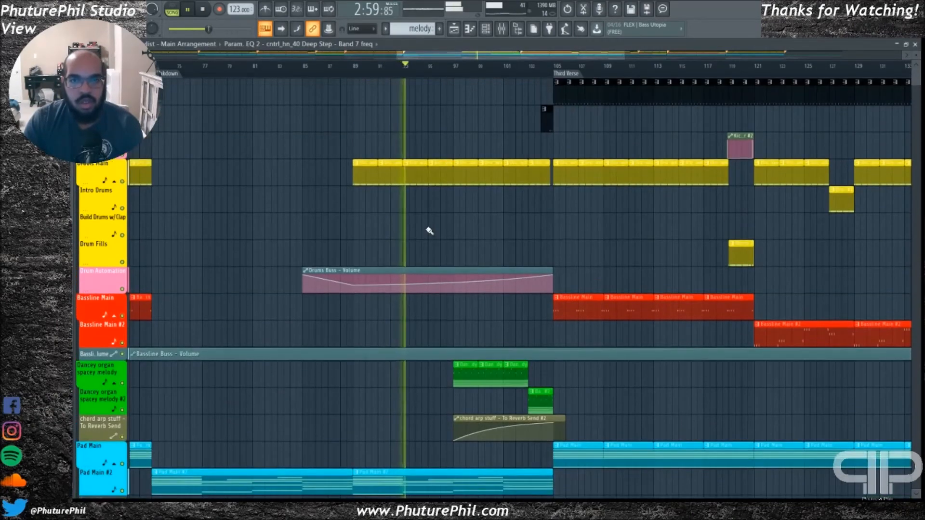
drag(448, 56, 467, 56)
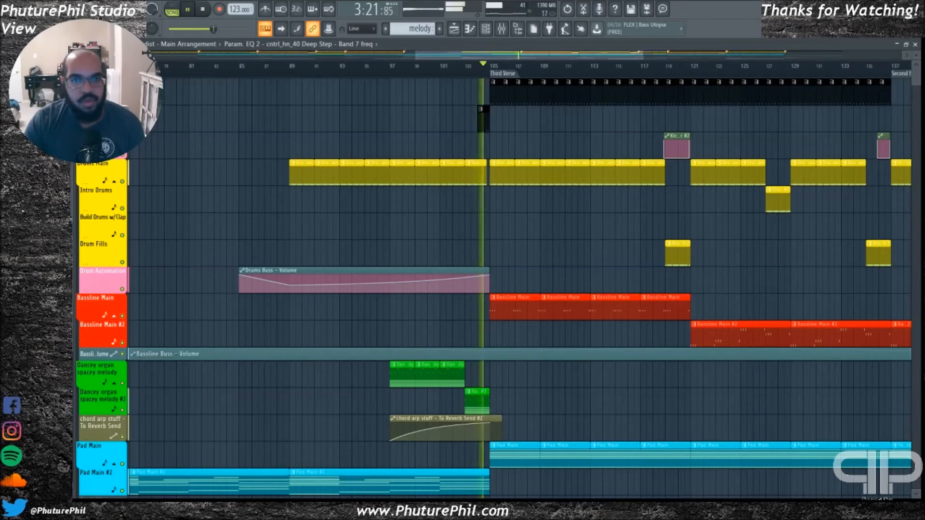
Review the Third Verse's drum and bassline clips, then stop playback and place the playhead at bar 121, where Bassline Main #2 begins
drag(484, 55, 531, 57)
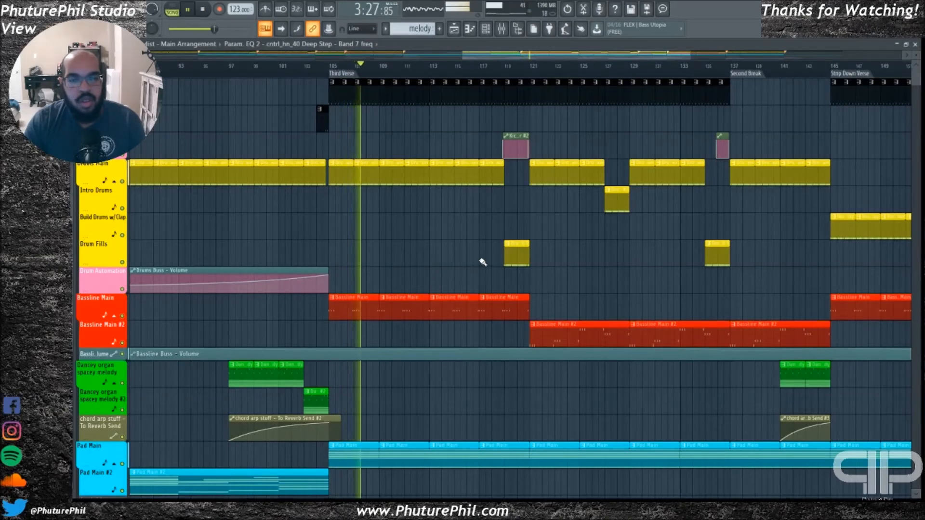
drag(525, 55, 539, 56)
scroll(469, 197, down, 2)
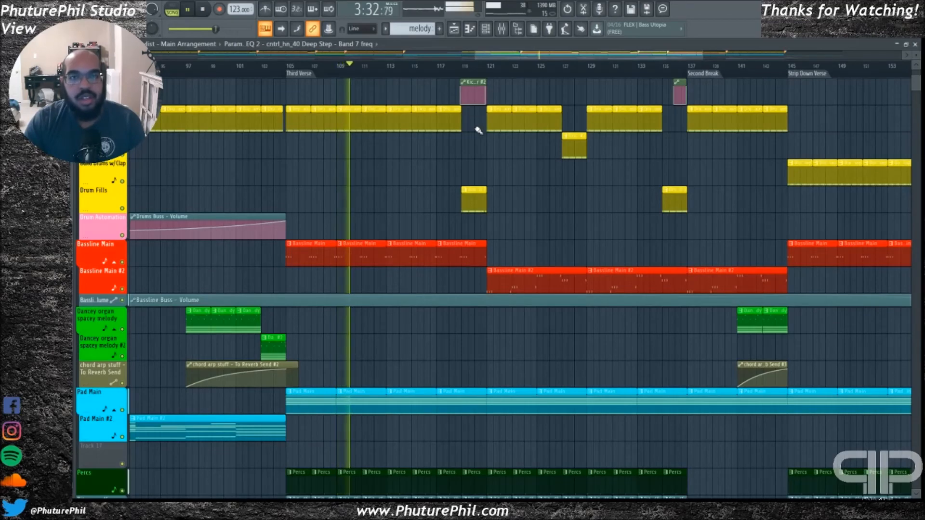
key(space)
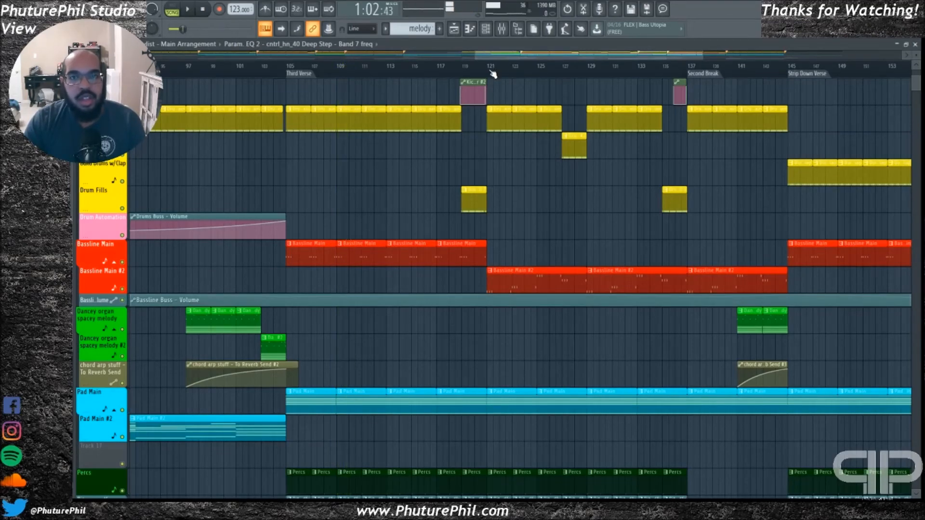
drag(504, 56, 541, 56)
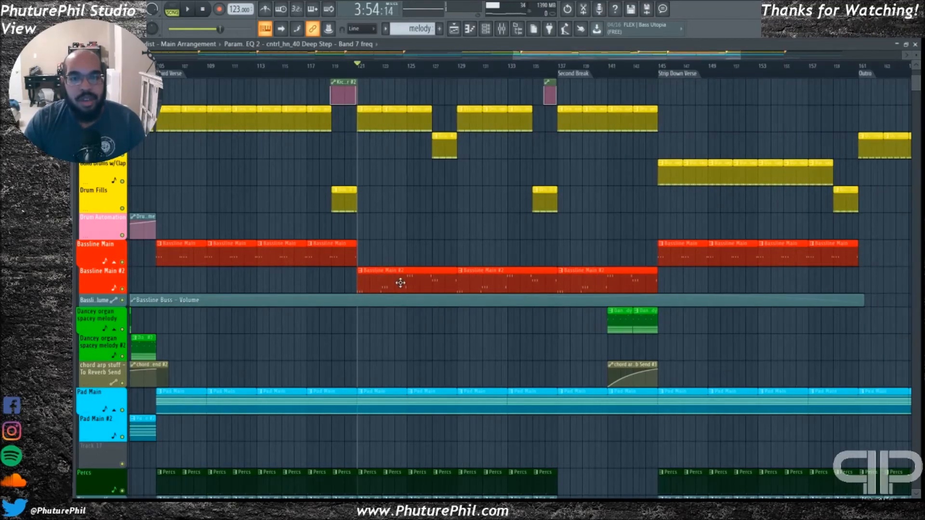
Play the Bassline Main #2 section from bar 121 and stop playback after a few bars
key(space)
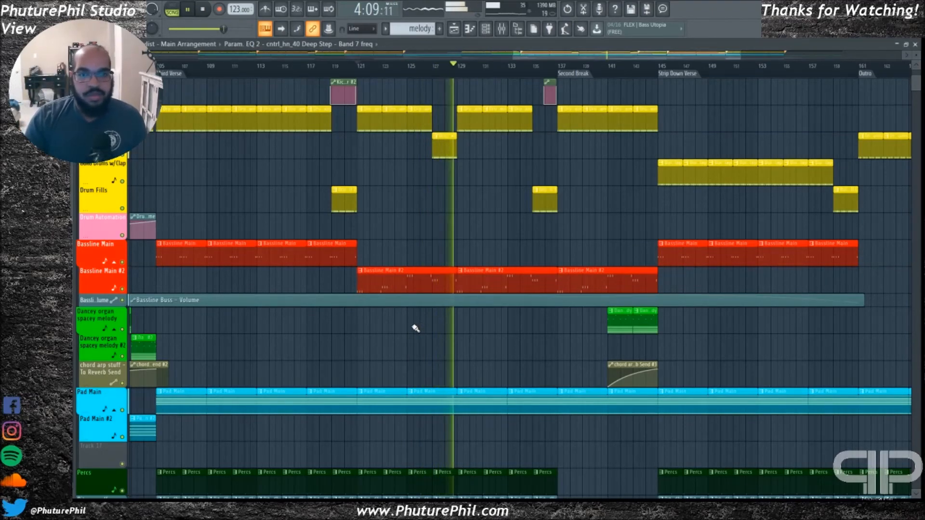
key(space)
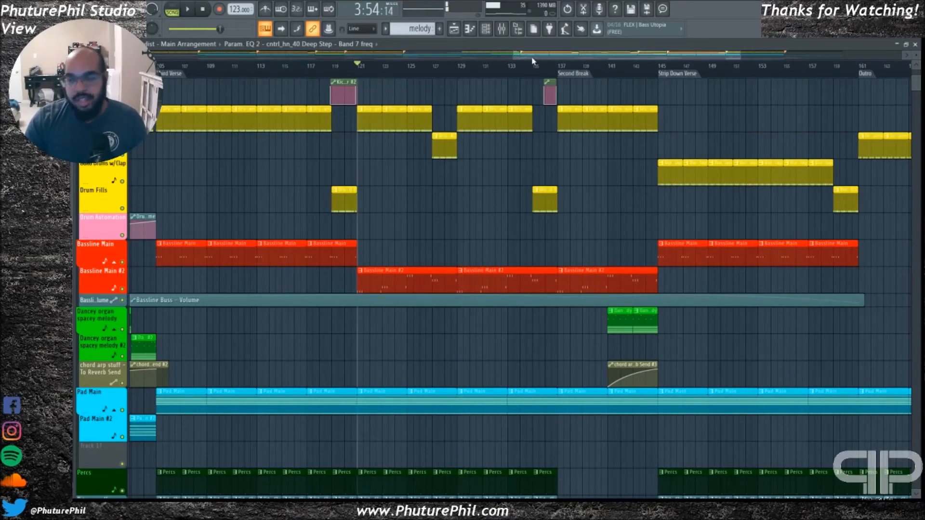
Survey how the drum, bassline, melody and pad clips are laid out across the whole arrangement
drag(536, 60, 234, 62)
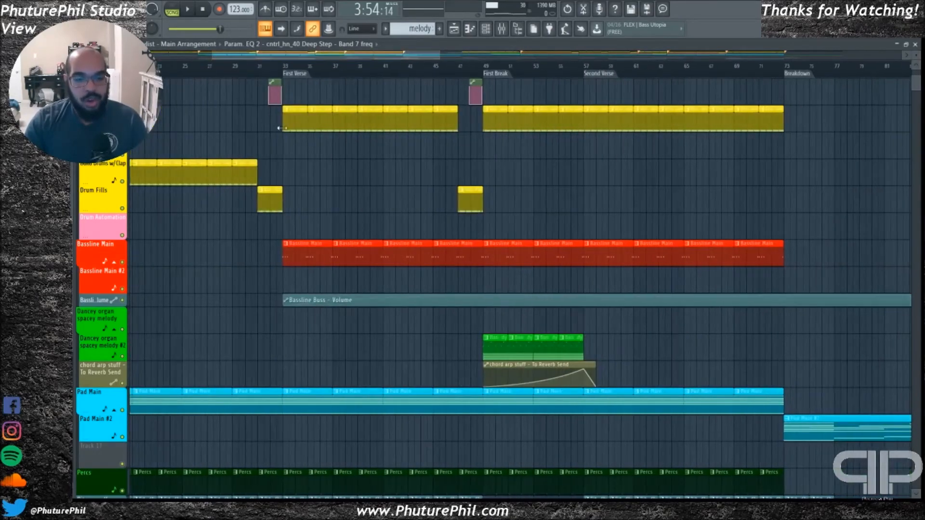
scroll(252, 265, down, 5)
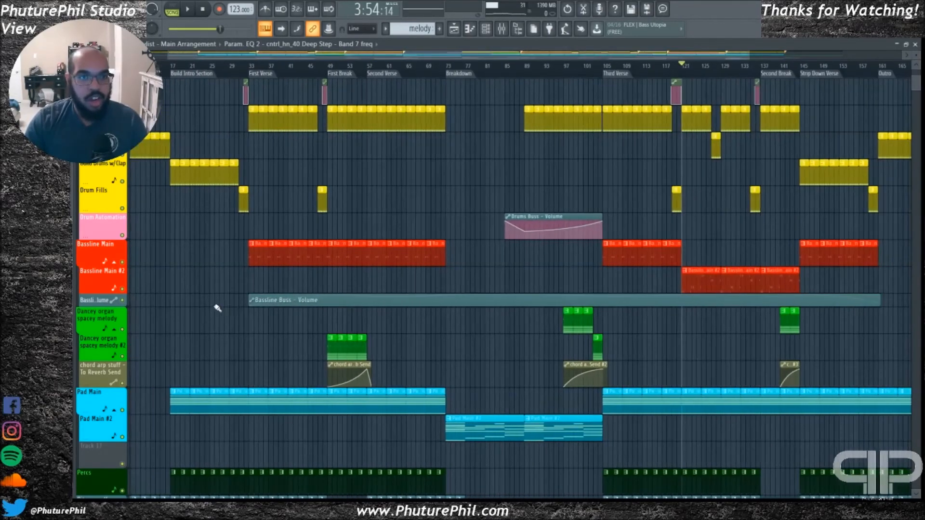
drag(293, 58, 238, 66)
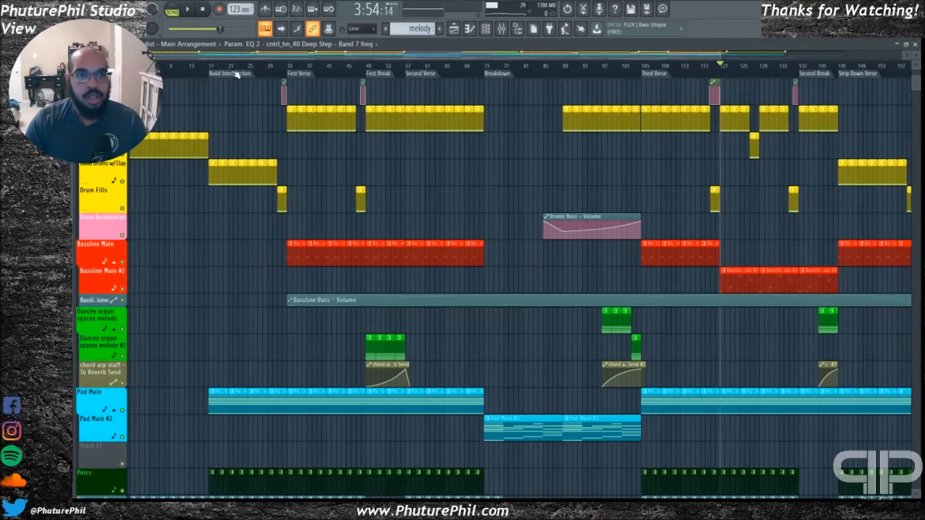
scroll(227, 325, up, 2)
scroll(212, 329, down, 2)
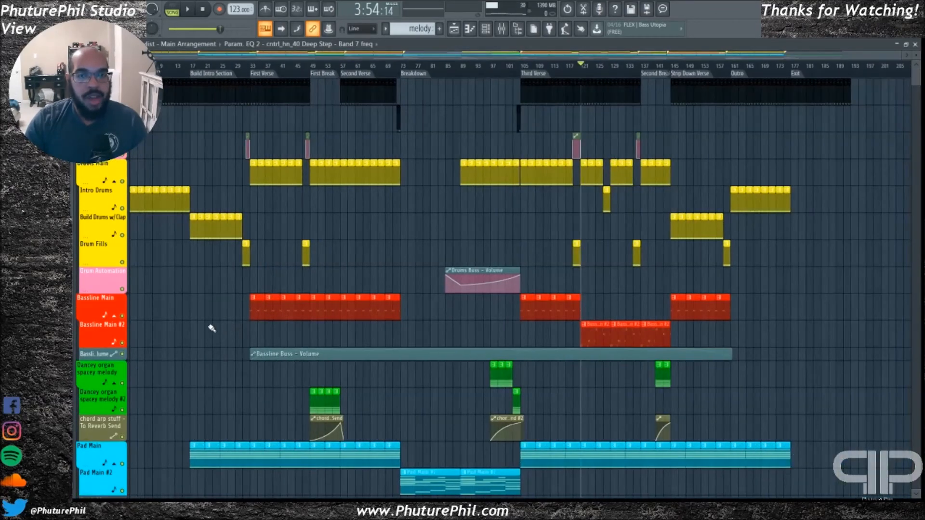
scroll(226, 330, up, 4)
scroll(245, 330, down, 6)
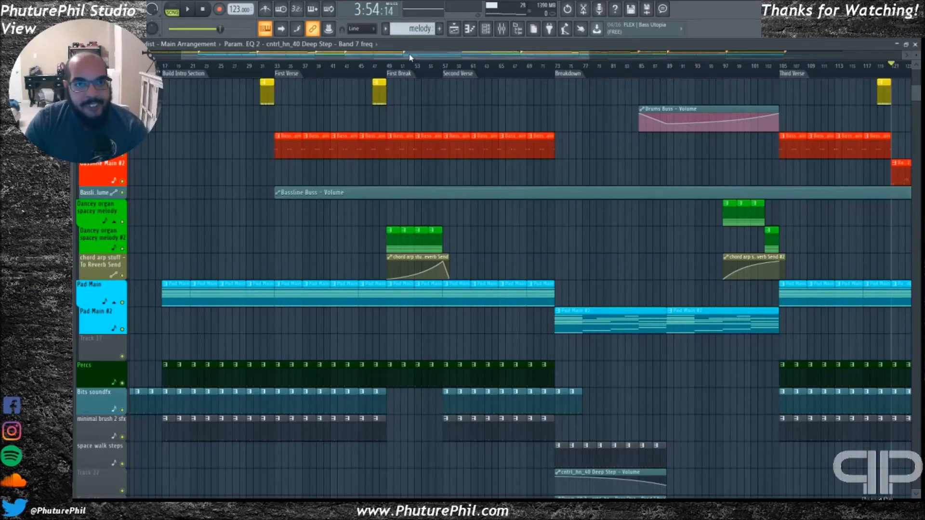
Play the drum fill from bar 31 before the First Verse, soloing Drum Fills briefly, then unsolo it and stop
scroll(238, 167, up, 6)
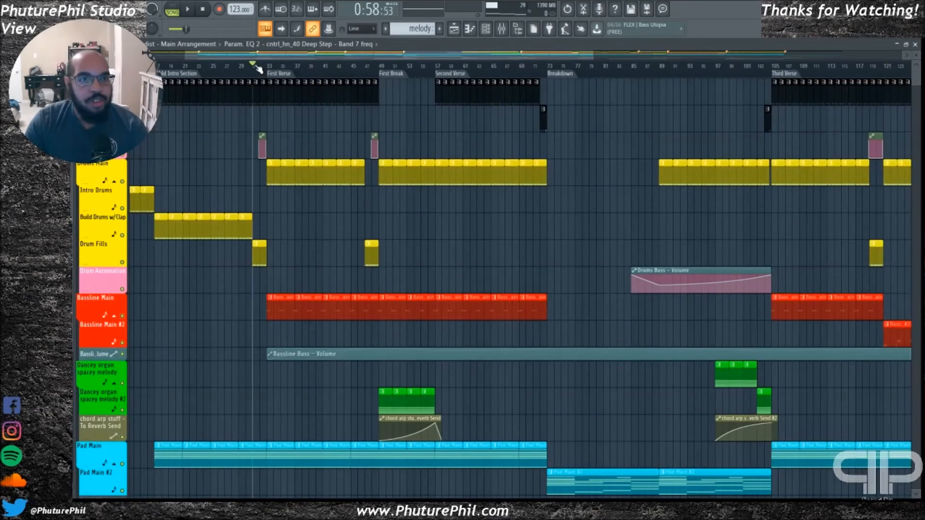
key(space)
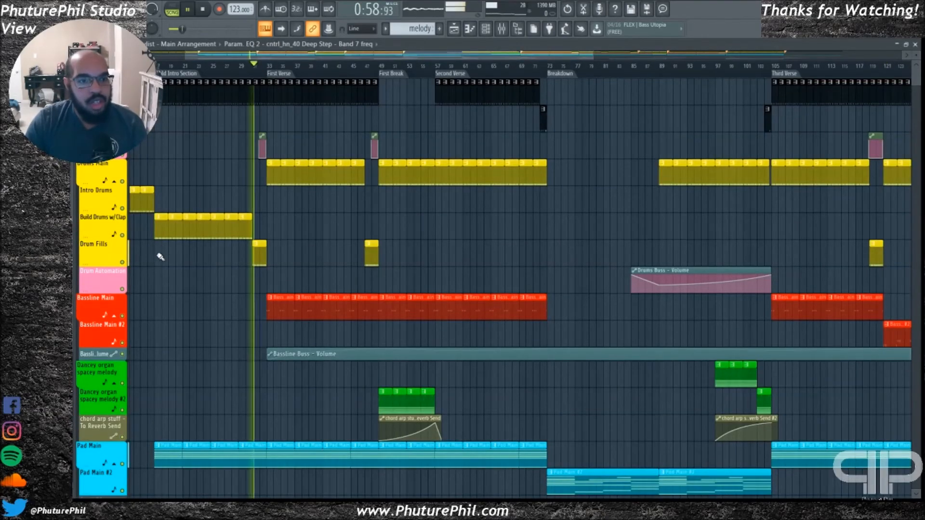
right_click(123, 263)
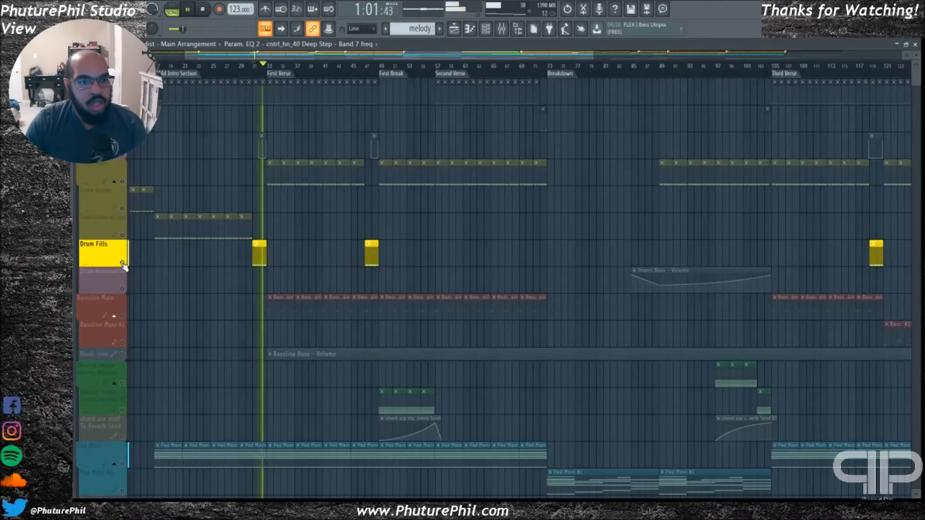
right_click(123, 264)
key(space)
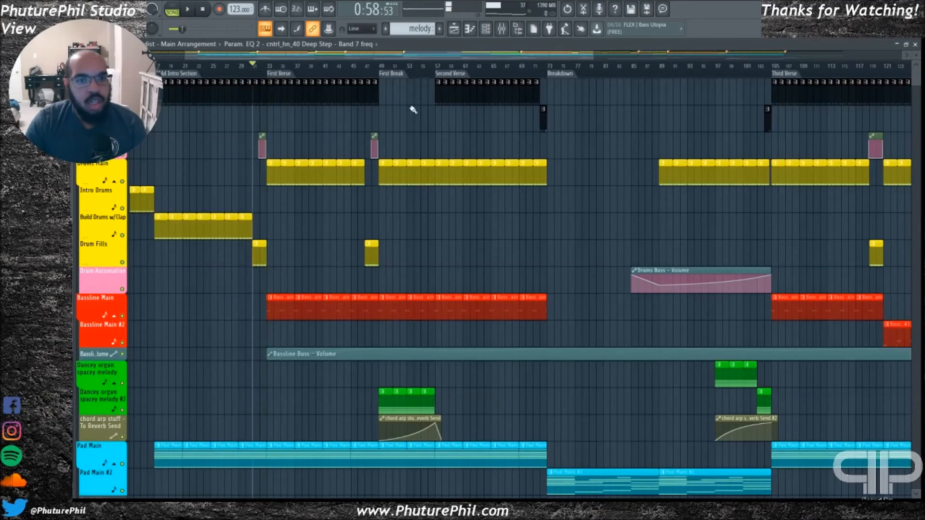
Audition the bar 47 drum fill before the First Break with Drum Fills soloed, then stop and restore all tracks
key(space)
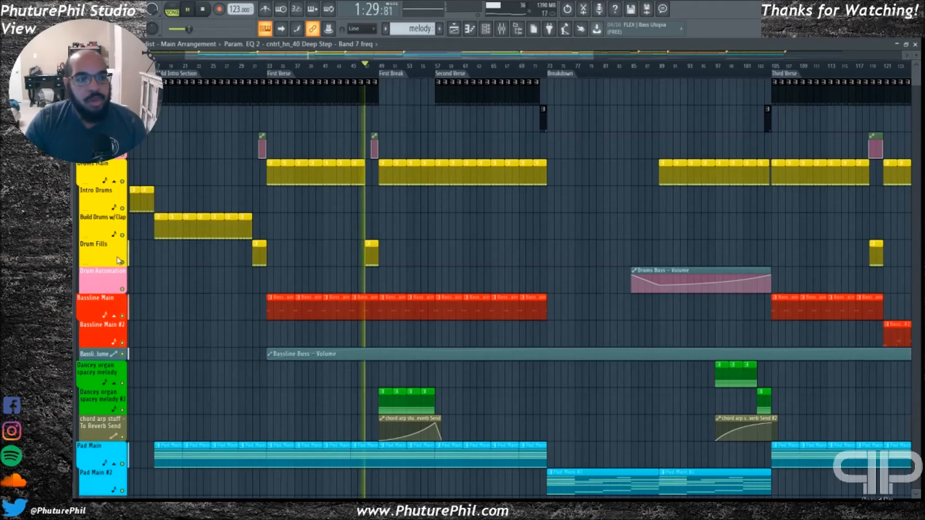
right_click(123, 264)
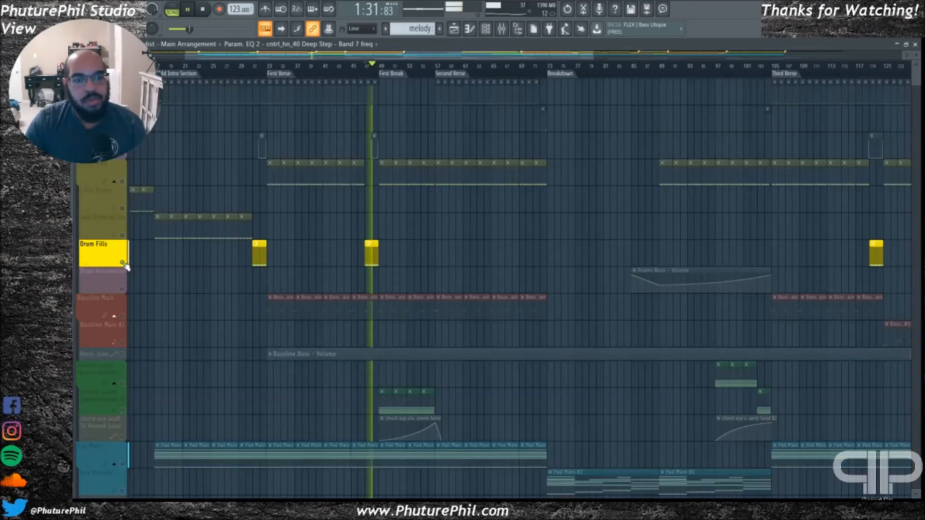
key(space)
right_click(122, 263)
Play the Third Verse's drum fill from bar 119 with Drum Fills soloed, then stop and unmute the other tracks
scroll(409, 63, right, 5)
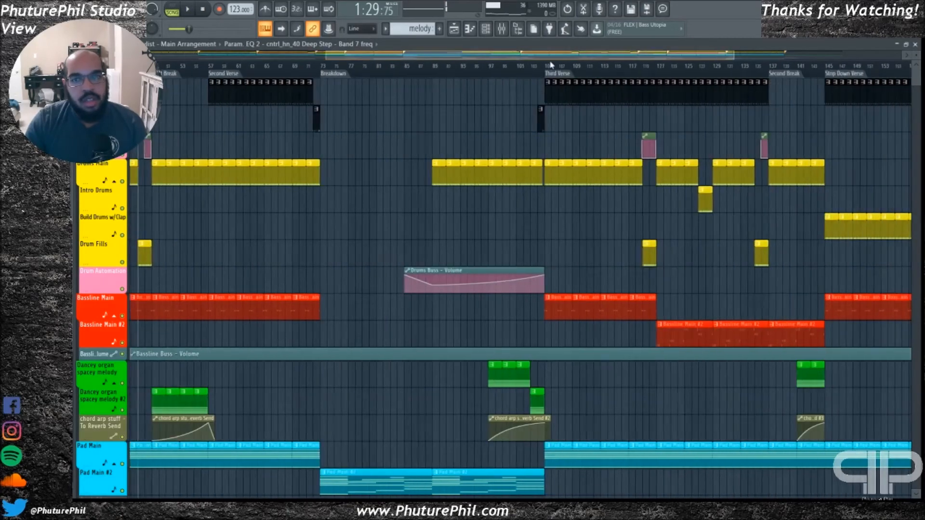
key(space)
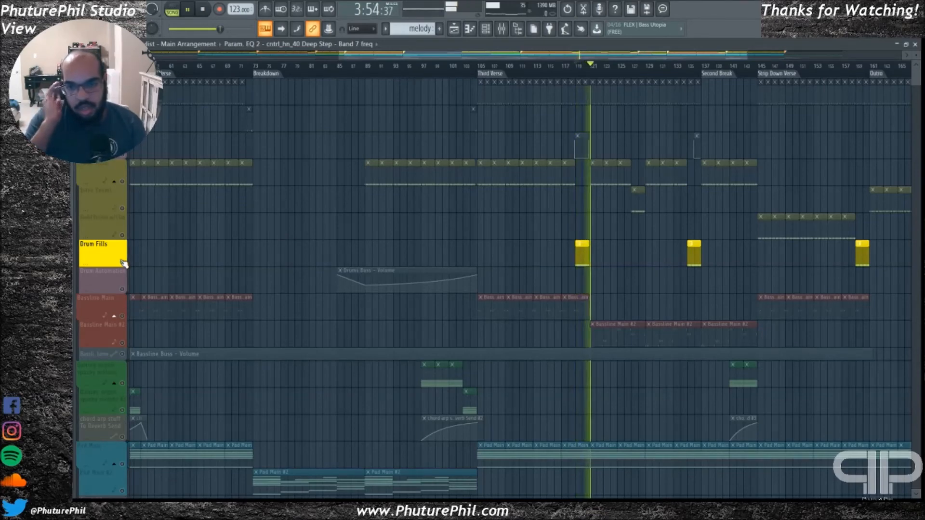
key(space)
click(124, 264)
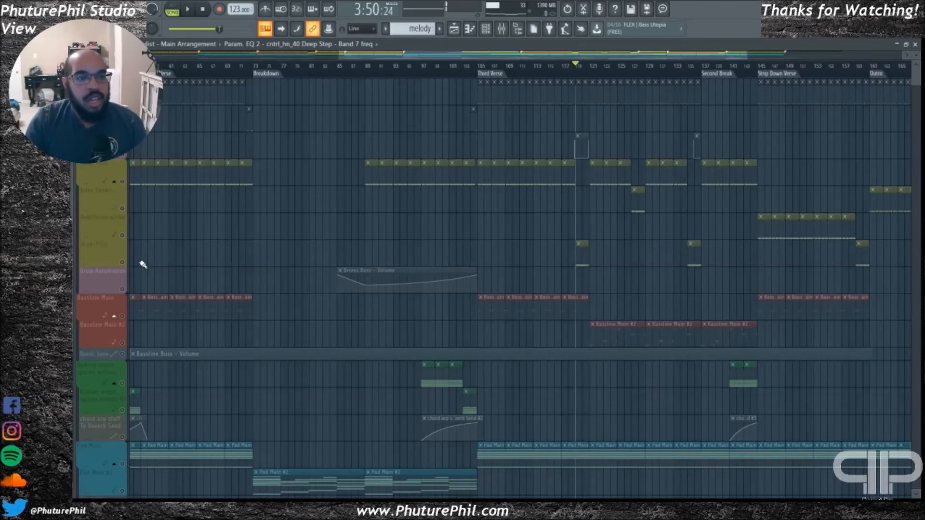
click(123, 263)
Play the short Intro Drums clip from bar 127, solo its track during playback, then unsolo it and stop
drag(374, 55, 489, 63)
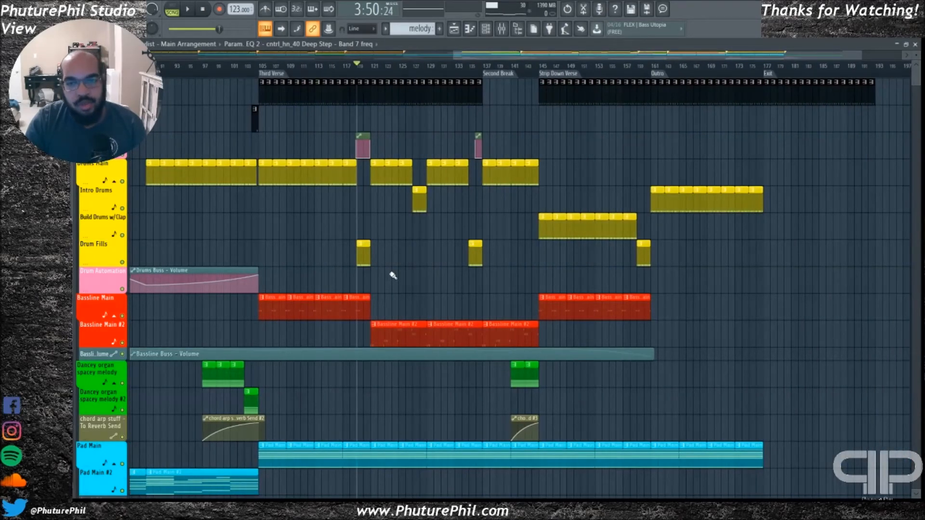
click(416, 71)
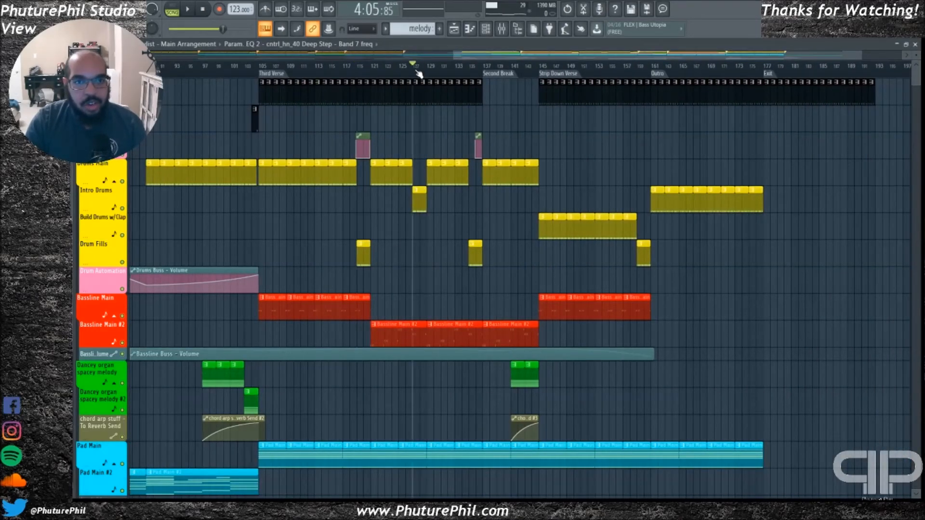
key(space)
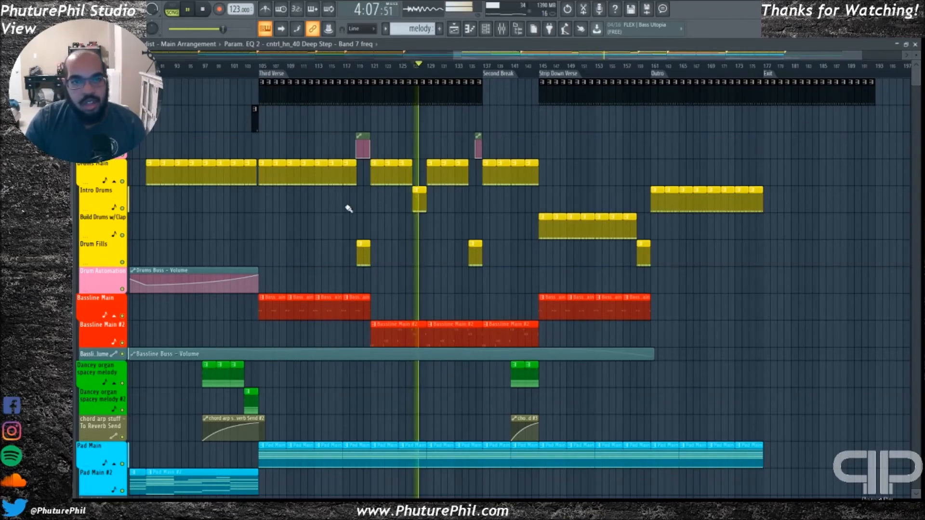
right_click(123, 208)
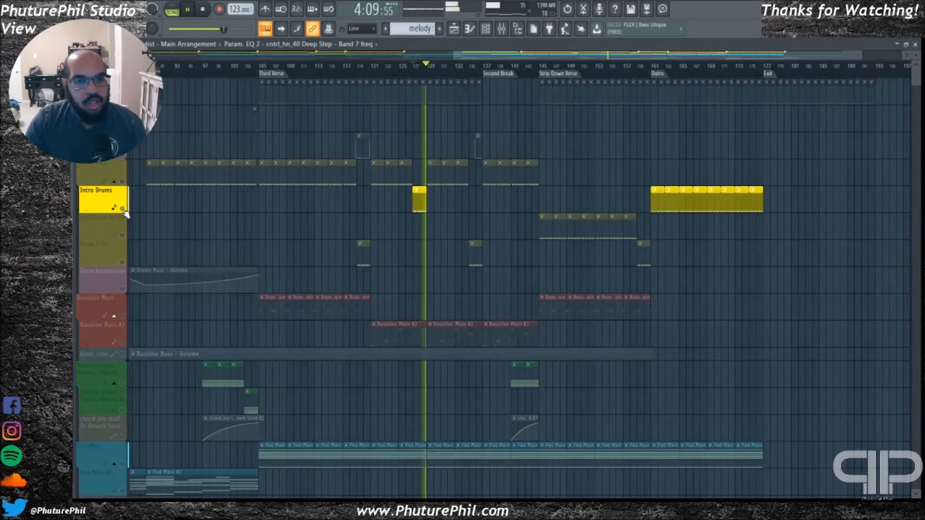
right_click(122, 208)
key(space)
scroll(385, 196, left, 10)
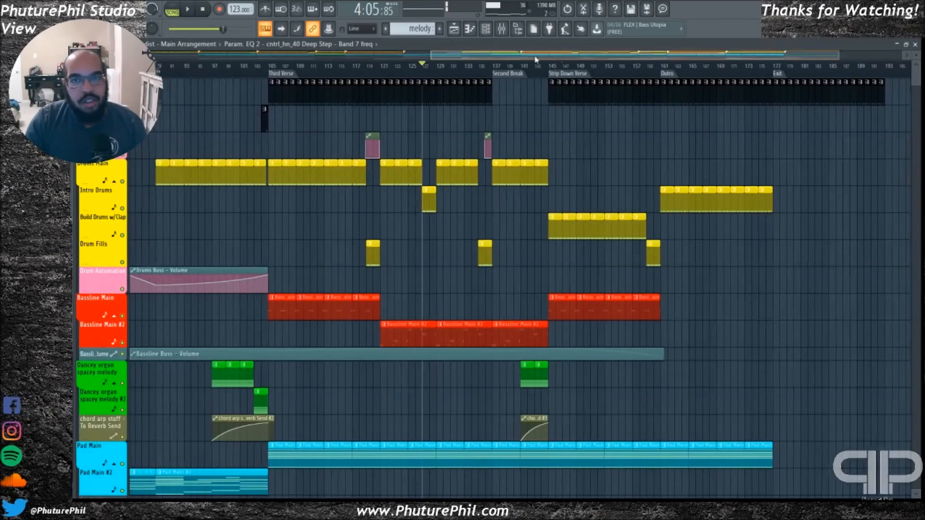
Solo Bits soundfx from the Second Verse, add minimal brush 2 sfx and Percs during playback, then stop and restore all tracks
scroll(361, 258, down, 6)
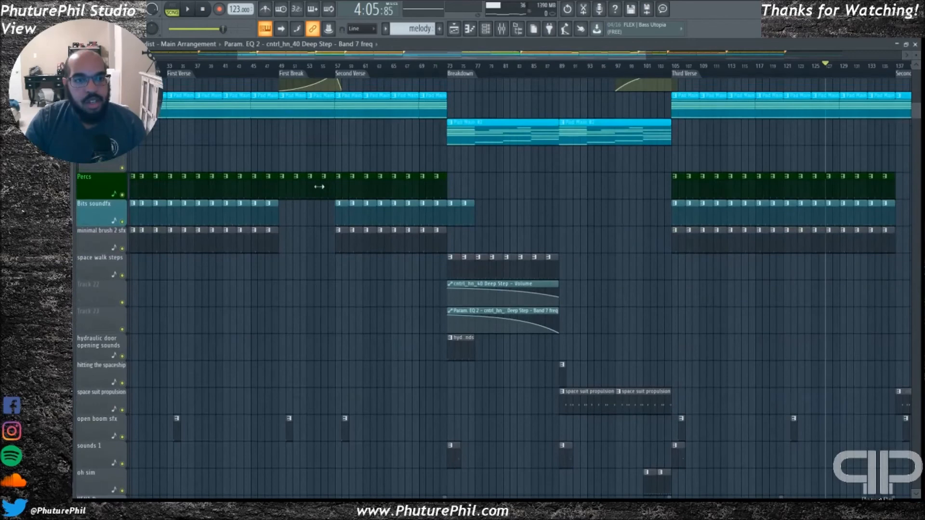
right_click(122, 222)
click(351, 72)
key(space)
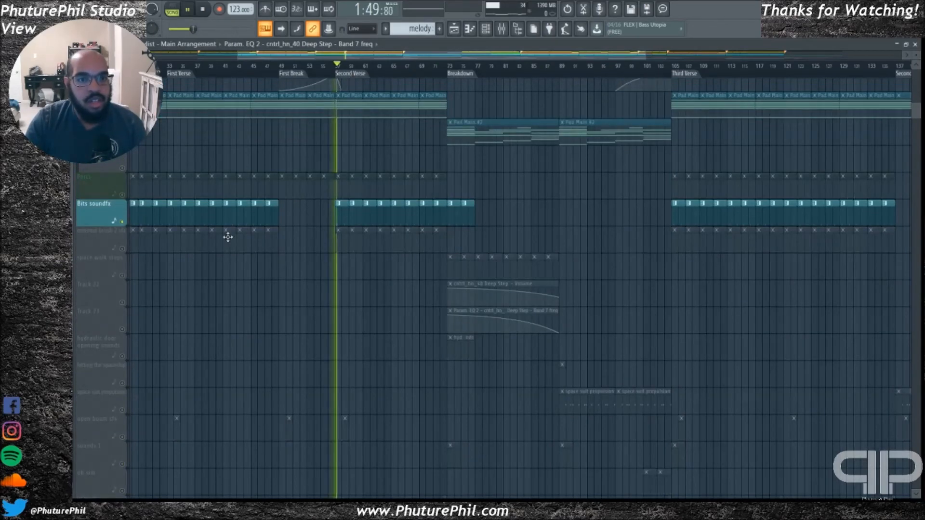
click(123, 249)
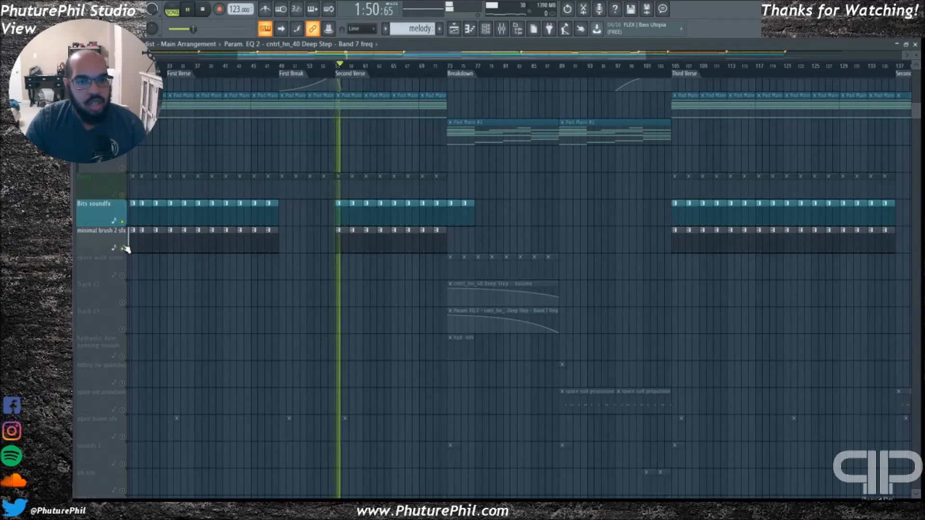
click(122, 195)
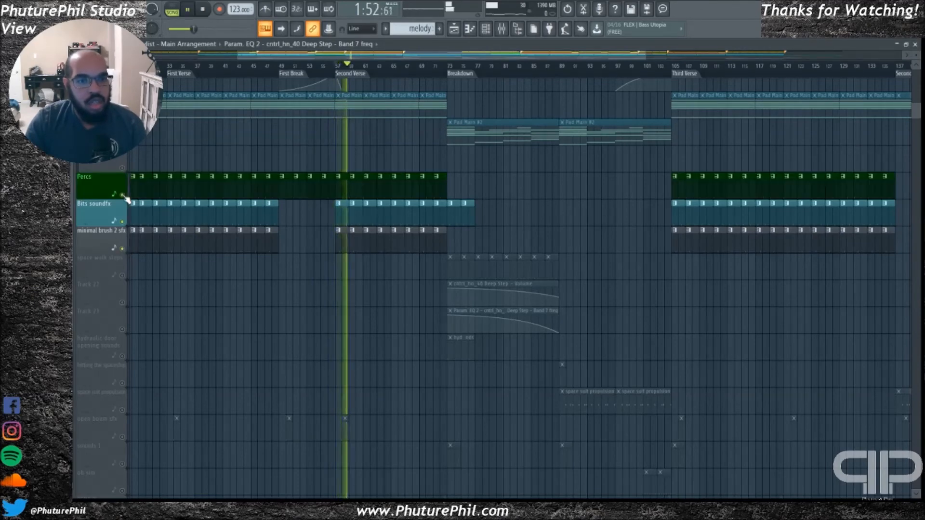
key(space)
right_click(122, 195)
right_click(122, 195)
Audition open boom sfx soloed at the start of the Second Verse, then unsolo it and stop playback
scroll(310, 306, down, 5)
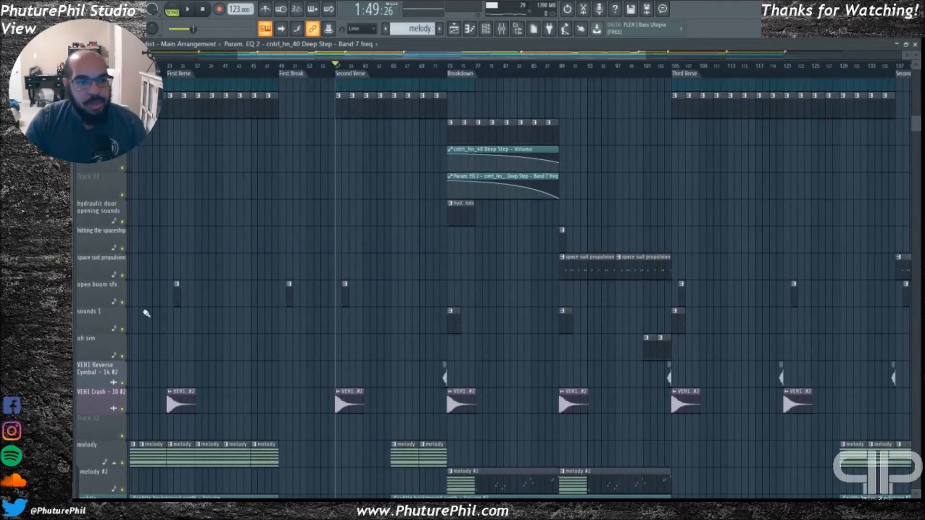
right_click(126, 305)
key(space)
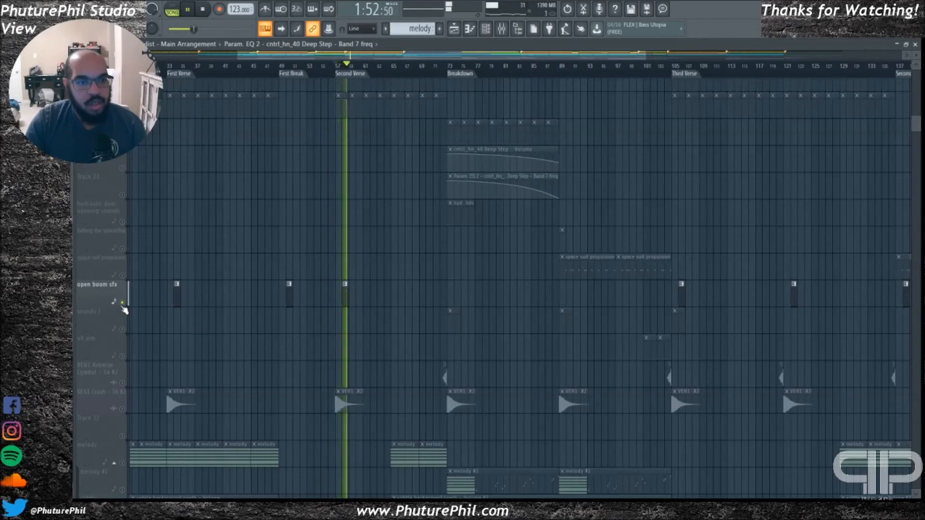
right_click(122, 303)
key(space)
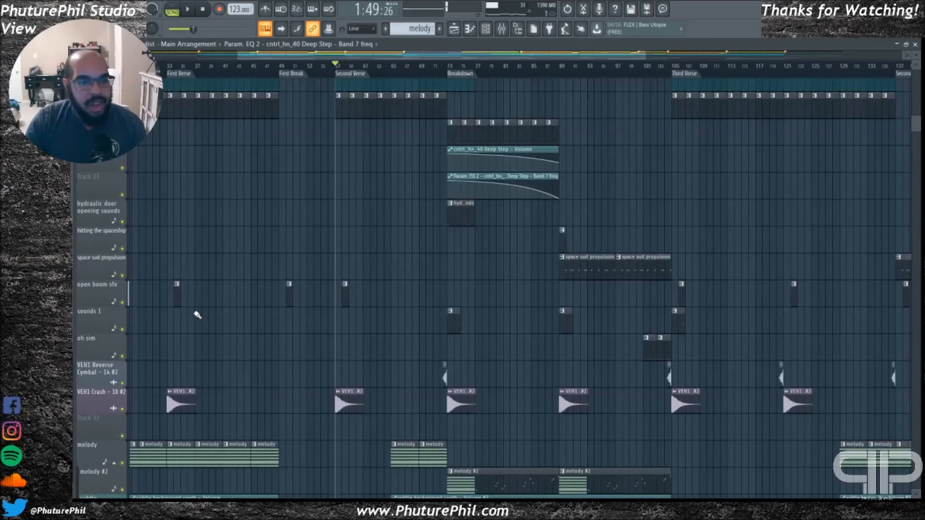
Examine the sound effects, melody tracks and subtle background synth volume automation alongside the drum and bass sections
scroll(188, 318, down, 5)
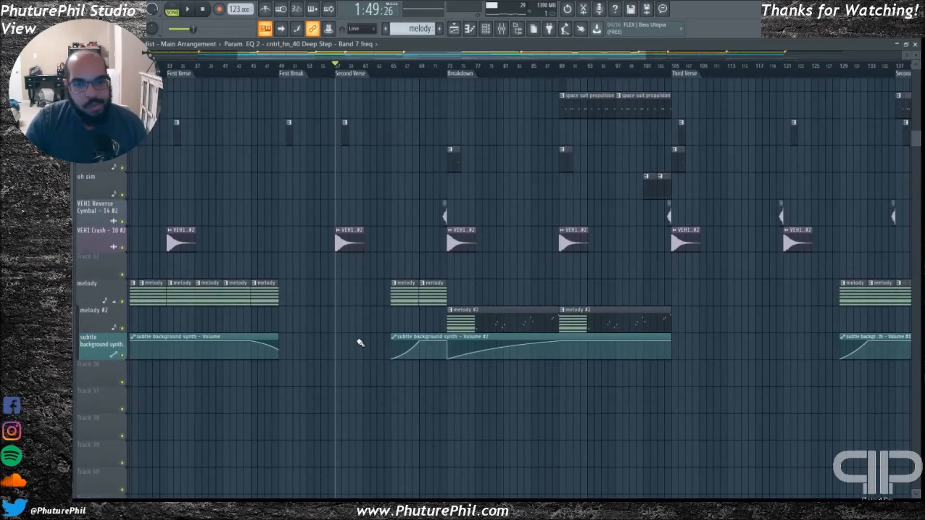
scroll(341, 310, up, 10)
scroll(455, 143, up, 12)
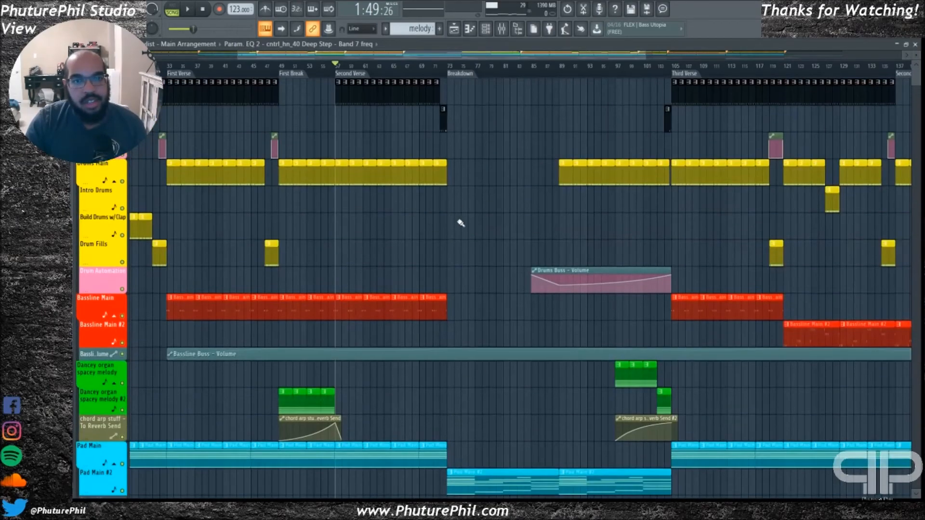
drag(436, 57, 565, 63)
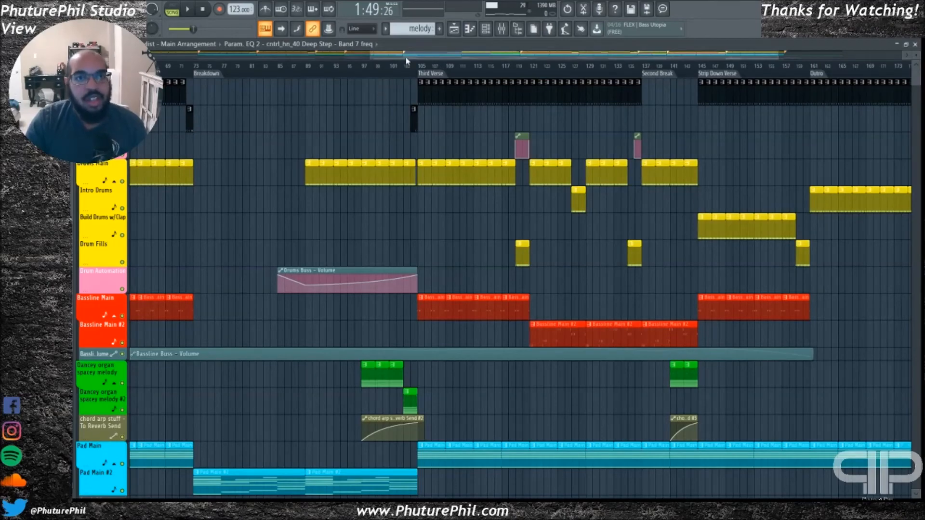
drag(413, 55, 176, 57)
scroll(184, 239, down, 8)
scroll(193, 238, down, 20)
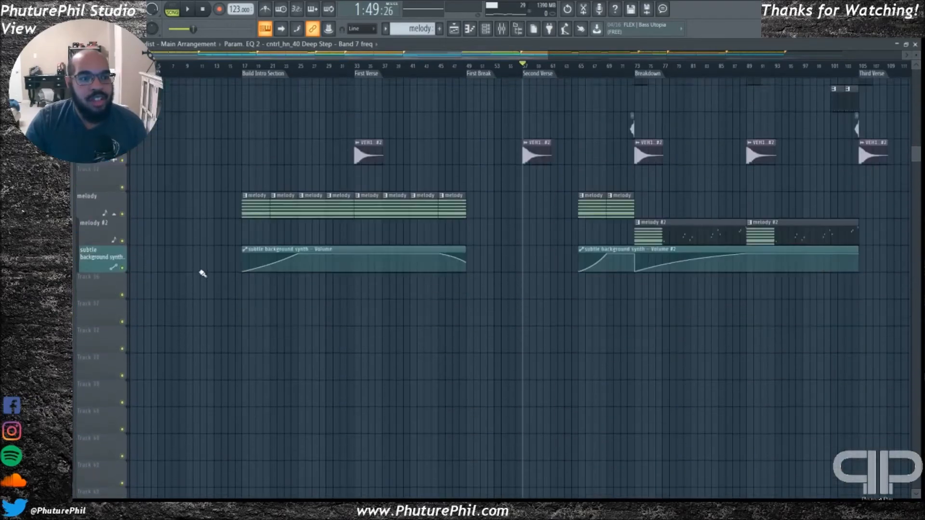
scroll(200, 269, up, 14)
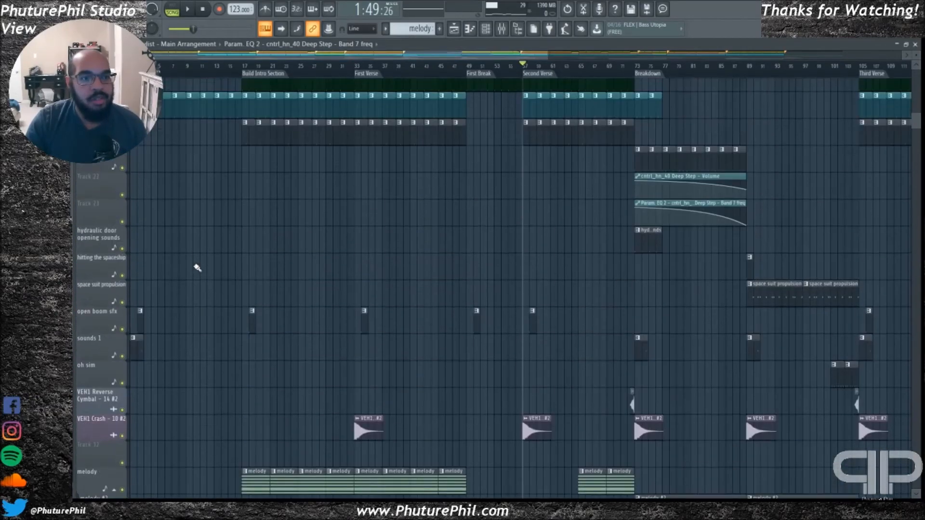
scroll(201, 270, up, 3)
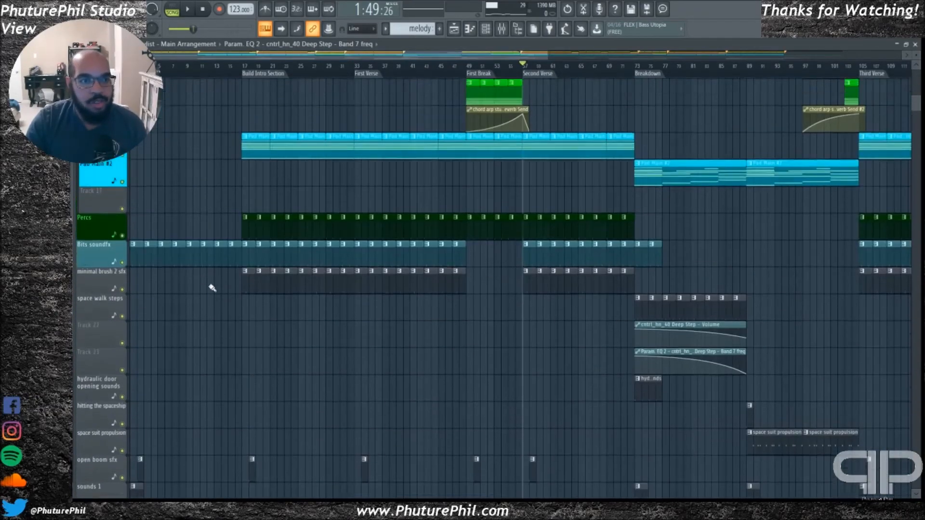
scroll(202, 280, down, 14)
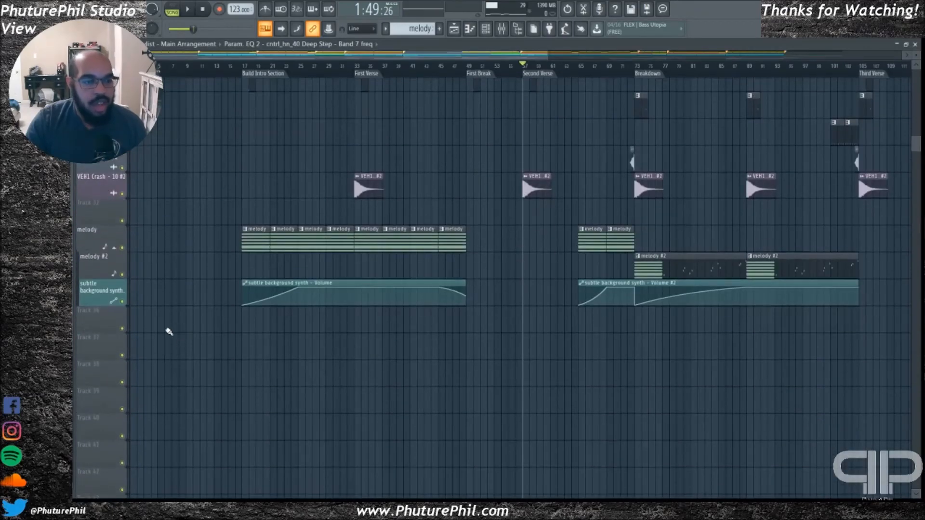
Examine the Main Arrangement's drum, bassline, organ melody and pad sections from the intro through the Strip Down Verse
scroll(179, 324, up, 15)
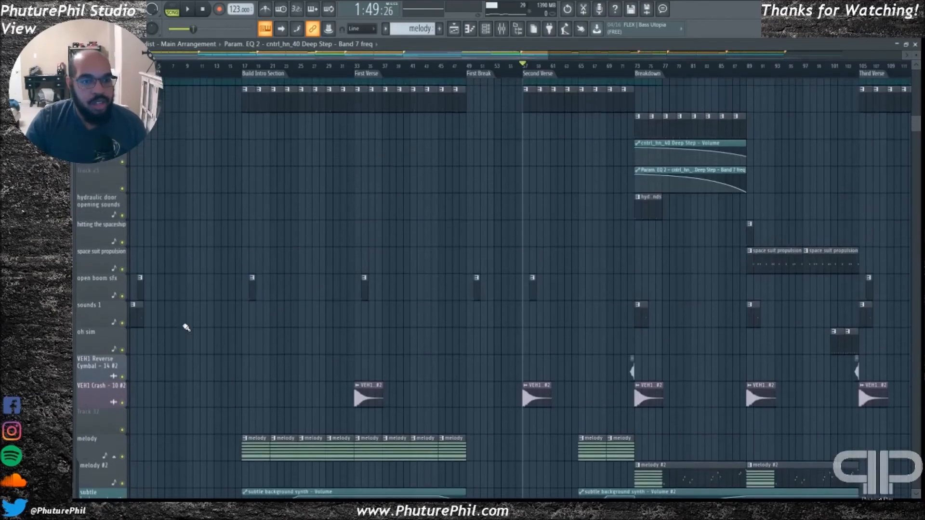
scroll(176, 324, up, 11)
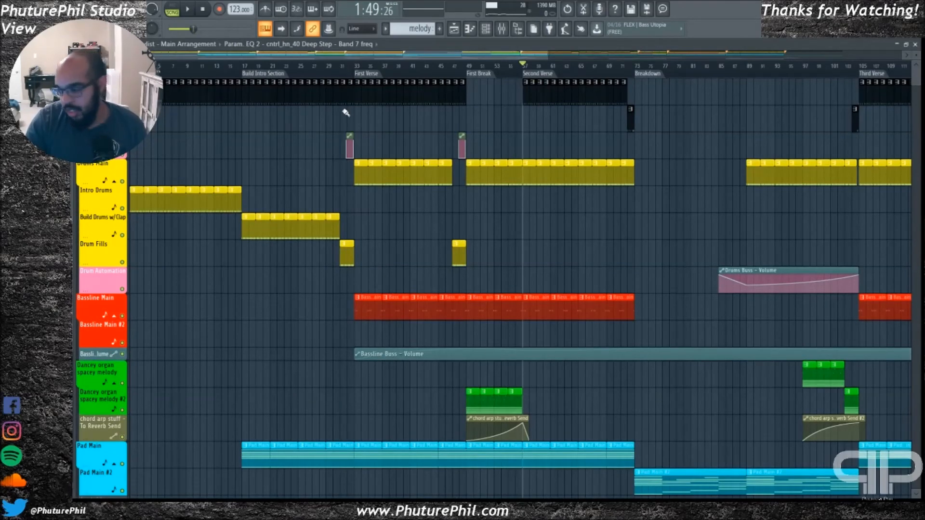
drag(387, 55, 296, 65)
drag(352, 63, 547, 63)
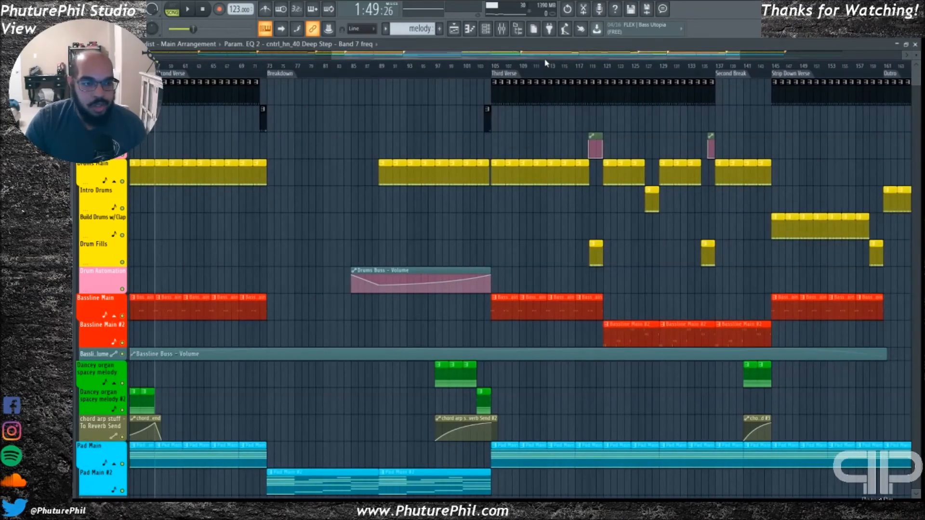
drag(501, 58, 185, 56)
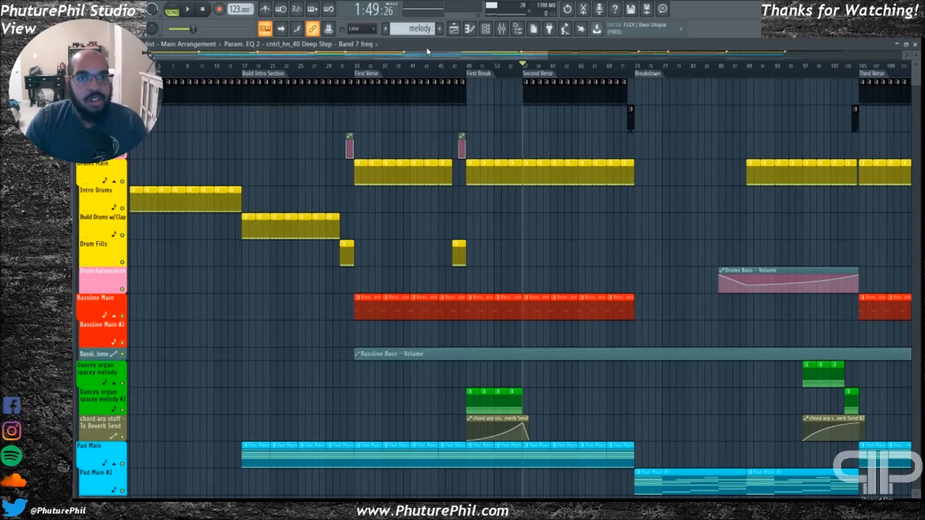
Open the mixer, review the colour-grouped inserts from the drums to the FX buss, and close it
click(502, 28)
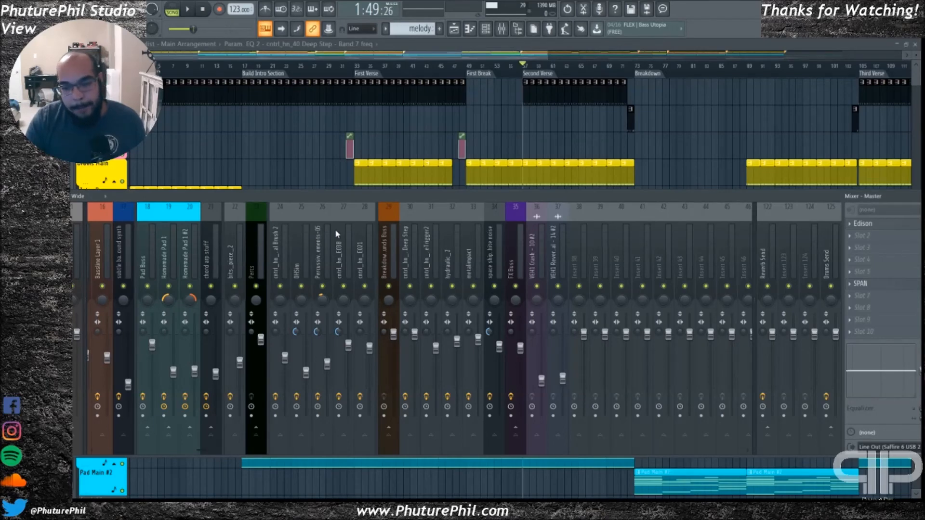
scroll(453, 270, right, 5)
scroll(390, 238, left, 10)
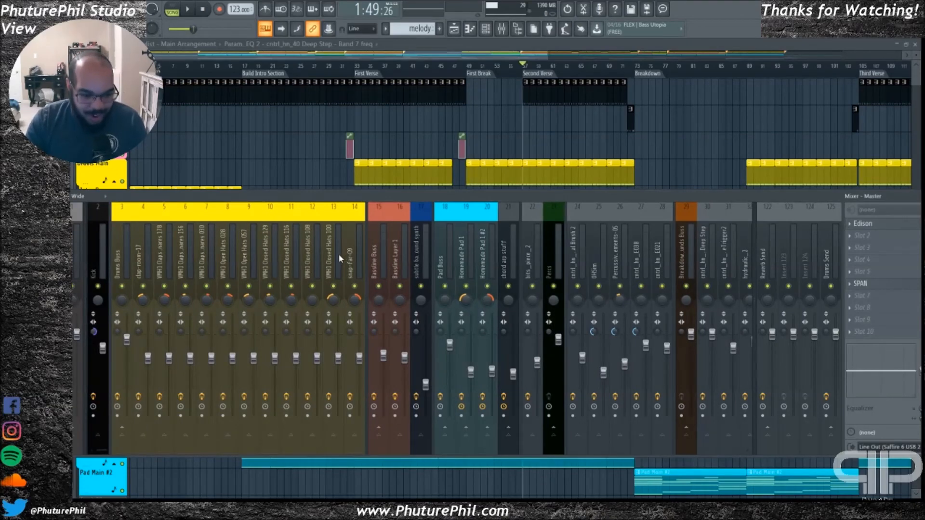
click(427, 57)
drag(428, 55, 422, 57)
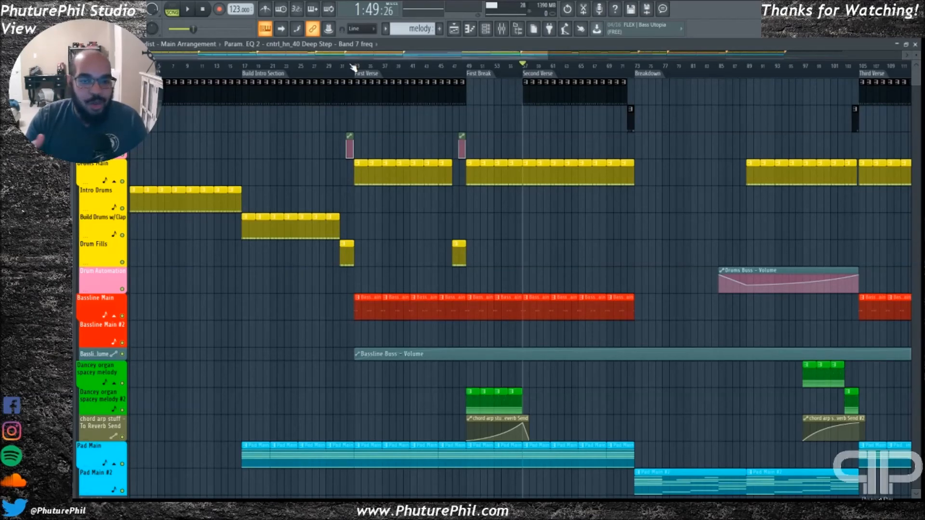
Play the opening of the 127 BPM track's Original Mix arrangement, then stop playback
key(space)
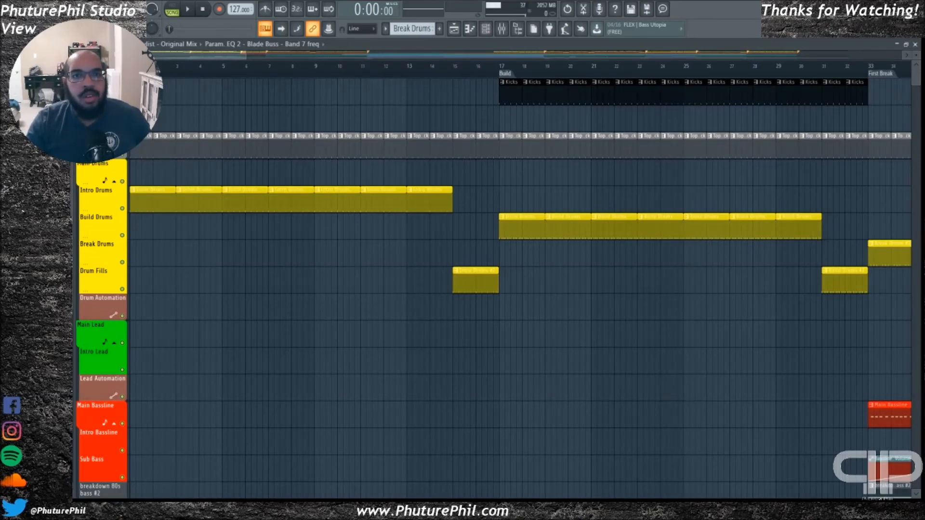
key(space)
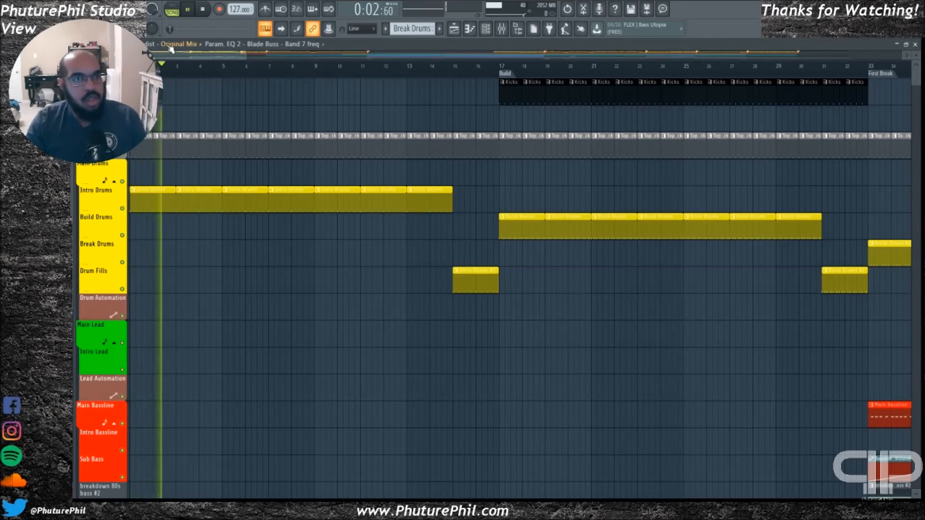
scroll(172, 50, down, 5)
scroll(172, 50, down, 5)
key(space)
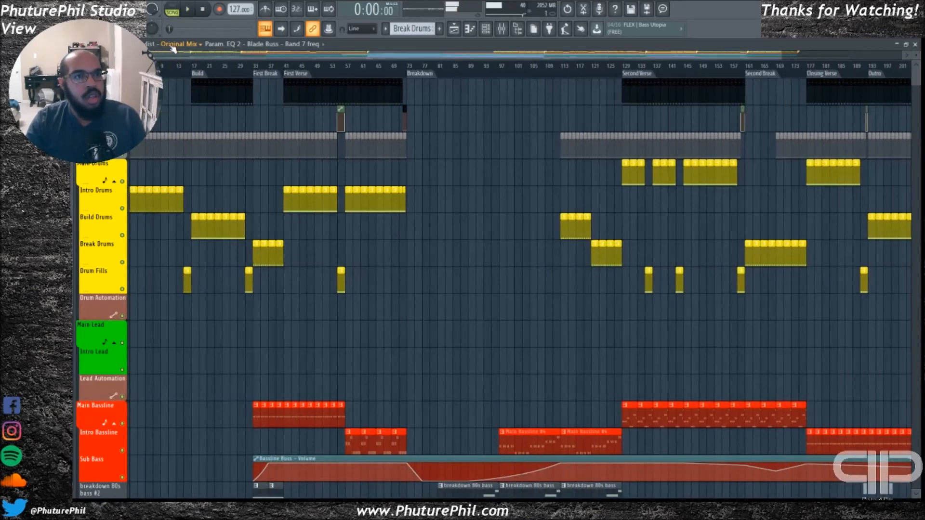
Switch to the Interlude arrangement and play it from the start while reviewing its bassline, pad and piano clips, then stop
click(178, 62)
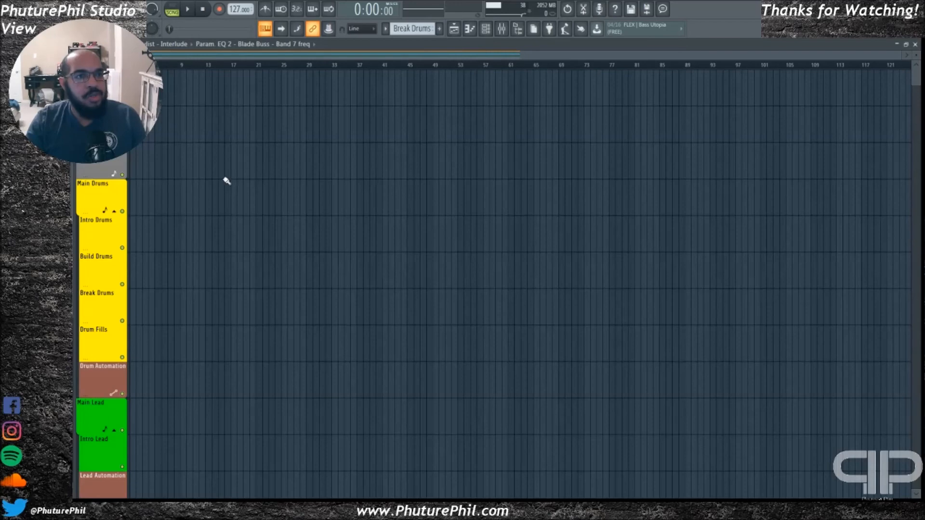
scroll(235, 177, down, 4)
key(space)
scroll(253, 188, down, 5)
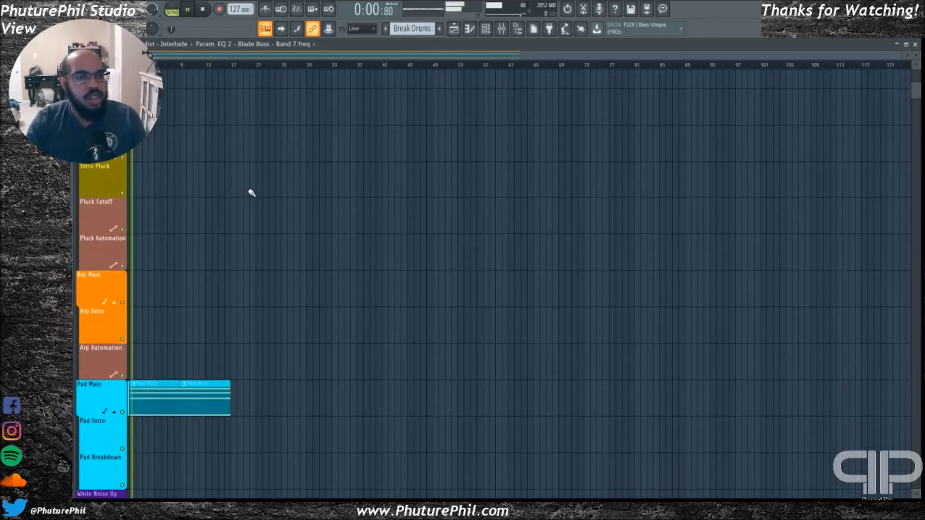
scroll(255, 191, down, 6)
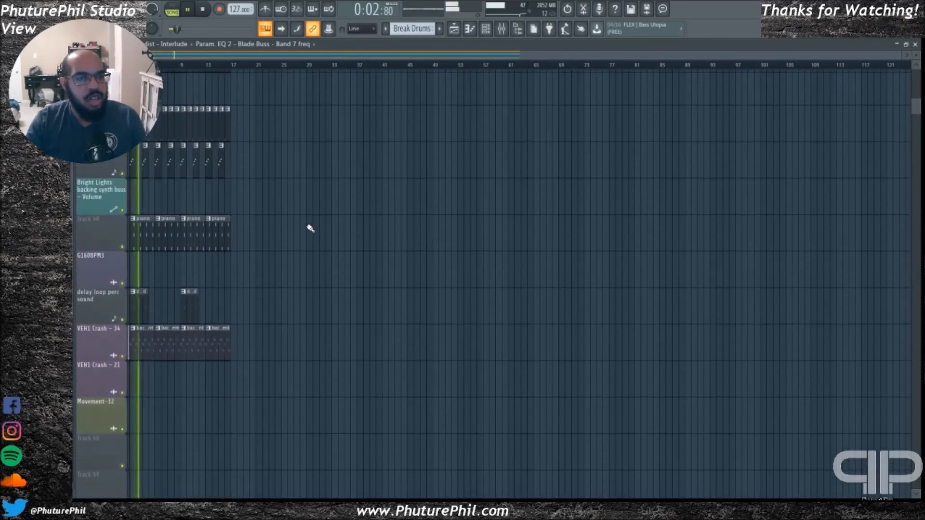
scroll(305, 215, up, 8)
key(space)
scroll(299, 212, up, 5)
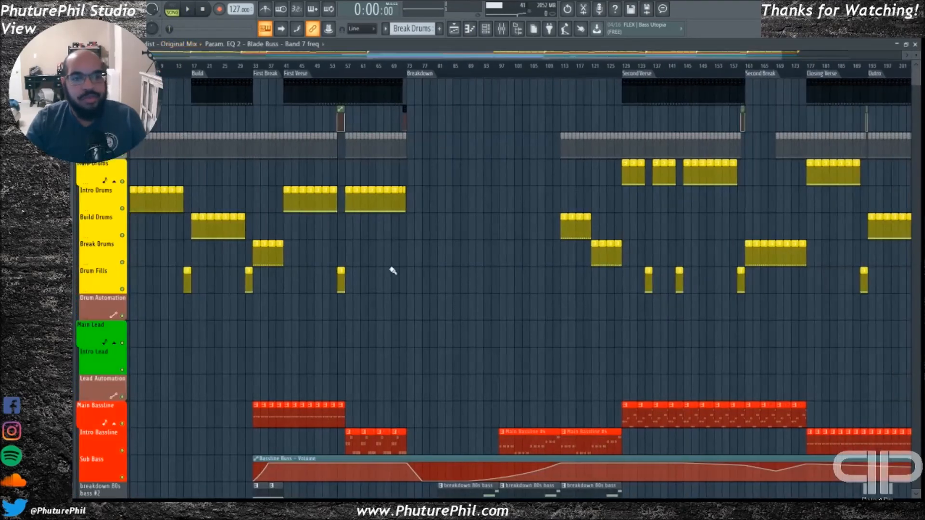
Return to the Original Mix arrangement, play it from the First Verse marker, and stop playback
scroll(394, 270, down, 2)
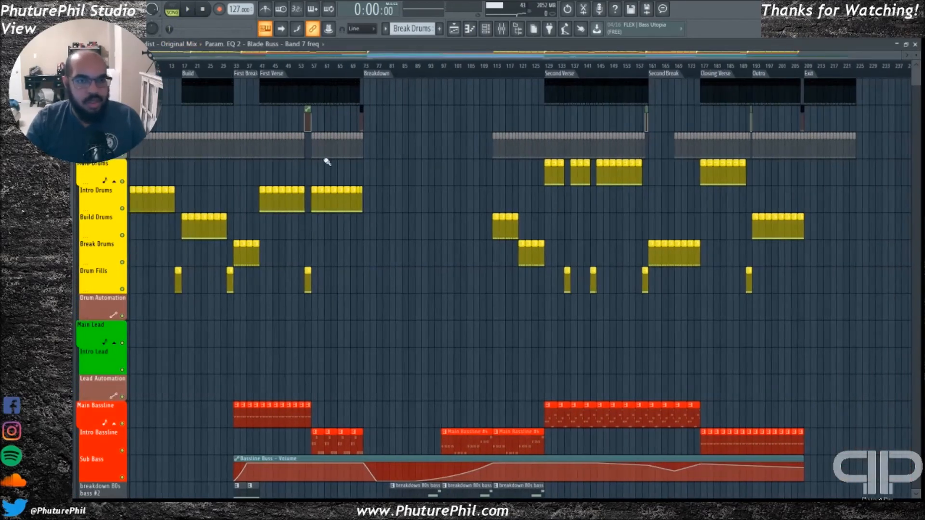
click(274, 76)
key(space)
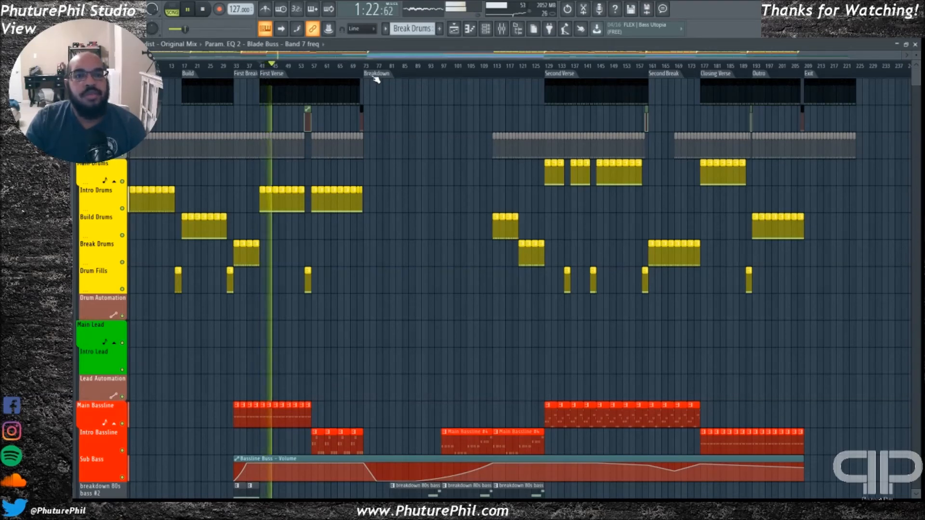
scroll(419, 186, down, 2)
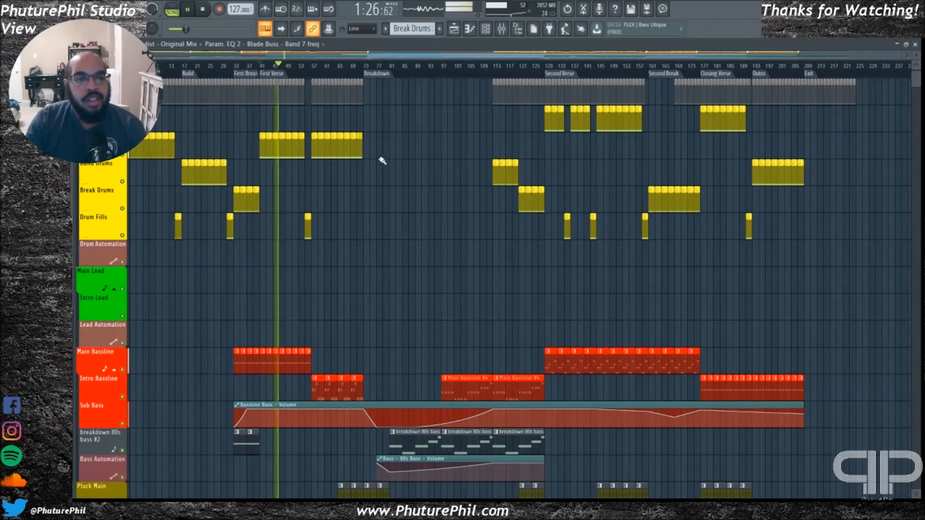
key(space)
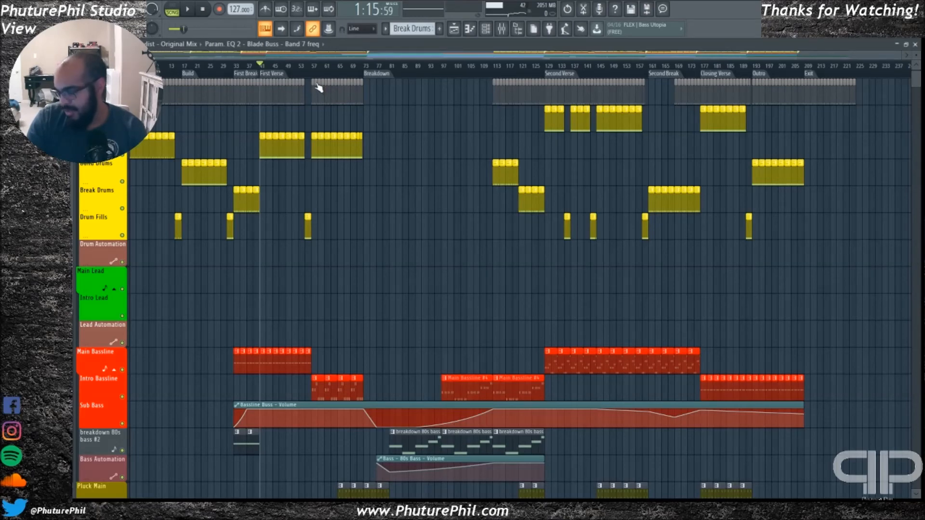
Play from the Breakdown marker and review the pad and White Noise Up filter automation during playback
click(383, 74)
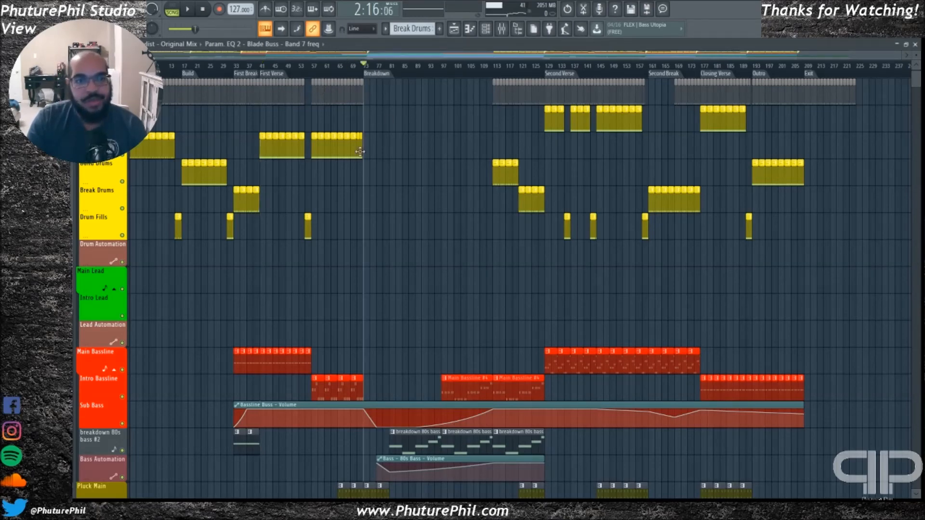
key(space)
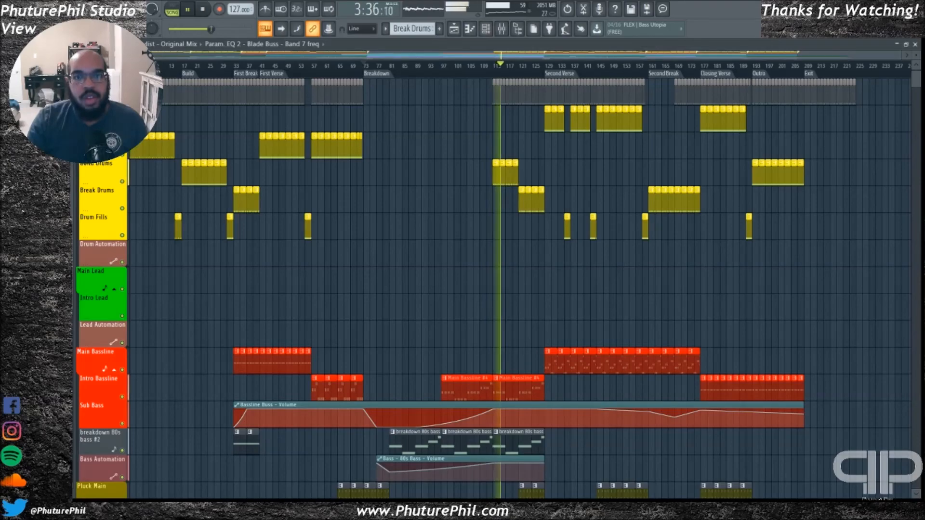
scroll(455, 220, down, 3)
scroll(455, 220, down, 15)
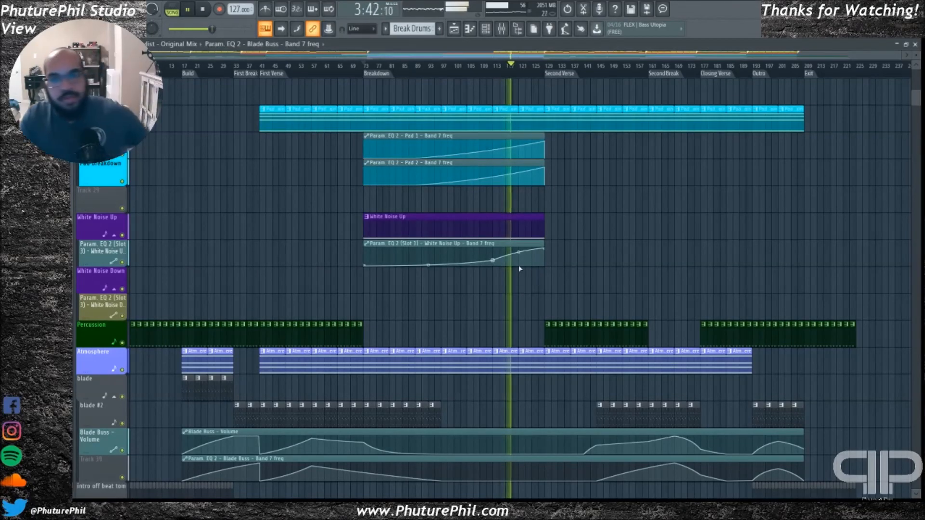
scroll(579, 296, up, 2)
scroll(586, 299, up, 3)
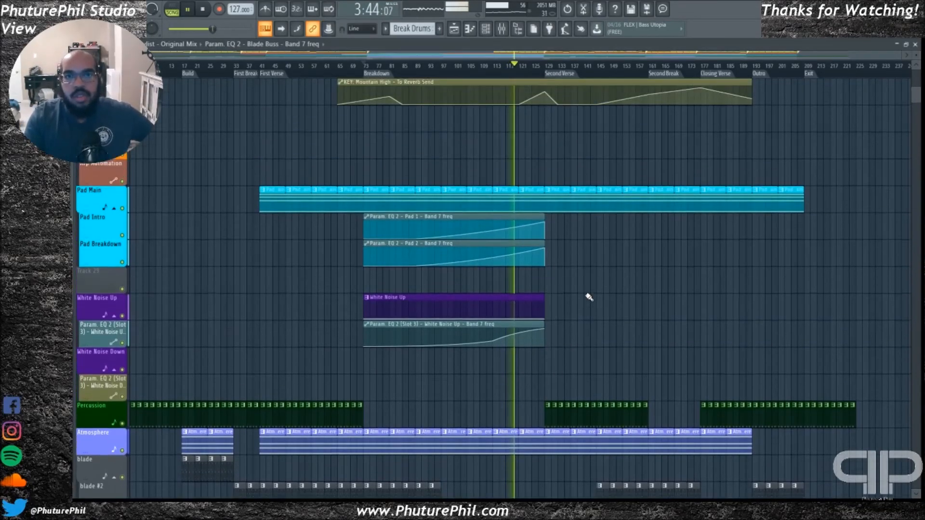
Examine the percussion, blade, backing synth, crash, drum and bassline tracks during playback towards the Second Verse
scroll(588, 296, down, 6)
scroll(589, 298, down, 7)
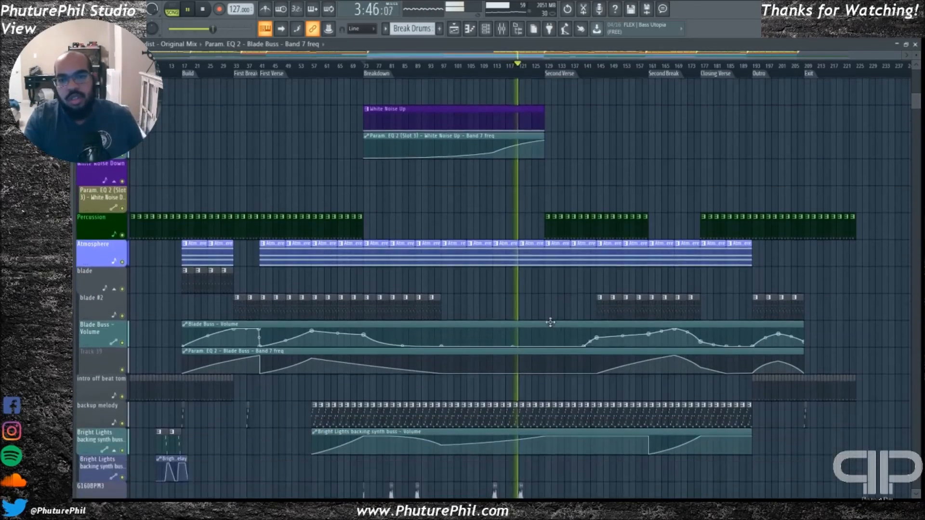
scroll(543, 316, down, 3)
scroll(544, 324, down, 11)
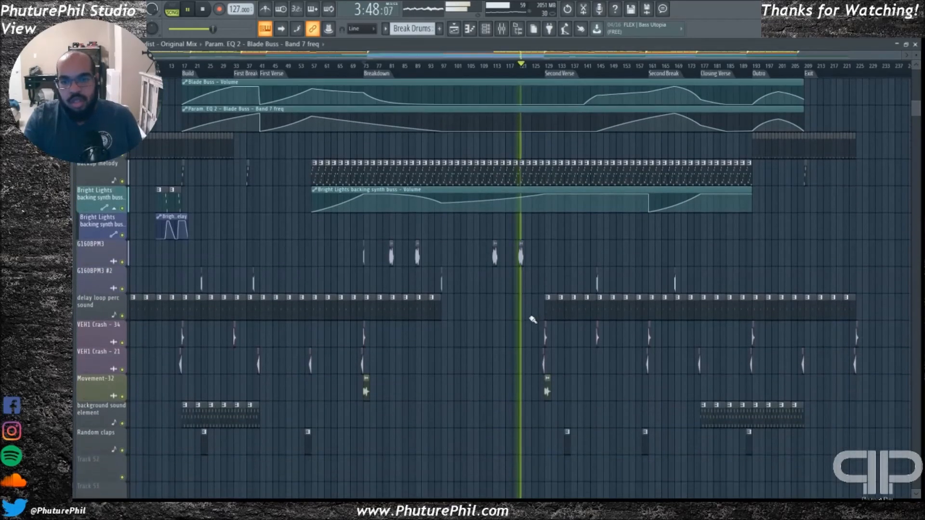
scroll(521, 314, up, 7)
scroll(525, 308, up, 20)
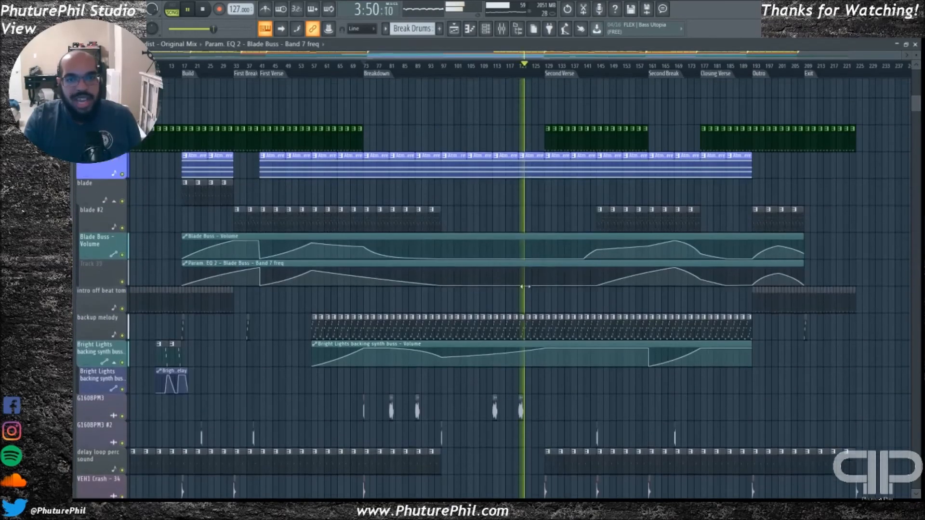
scroll(533, 271, up, 17)
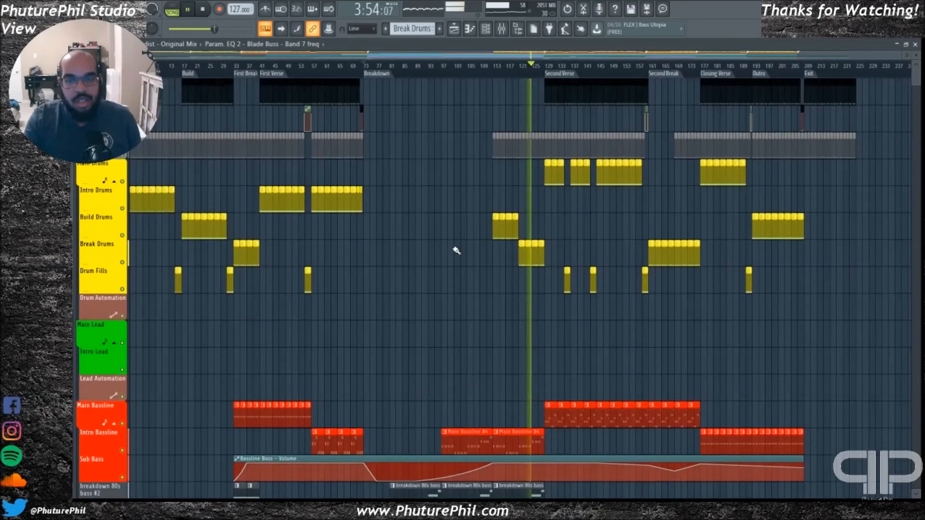
scroll(465, 255, down, 6)
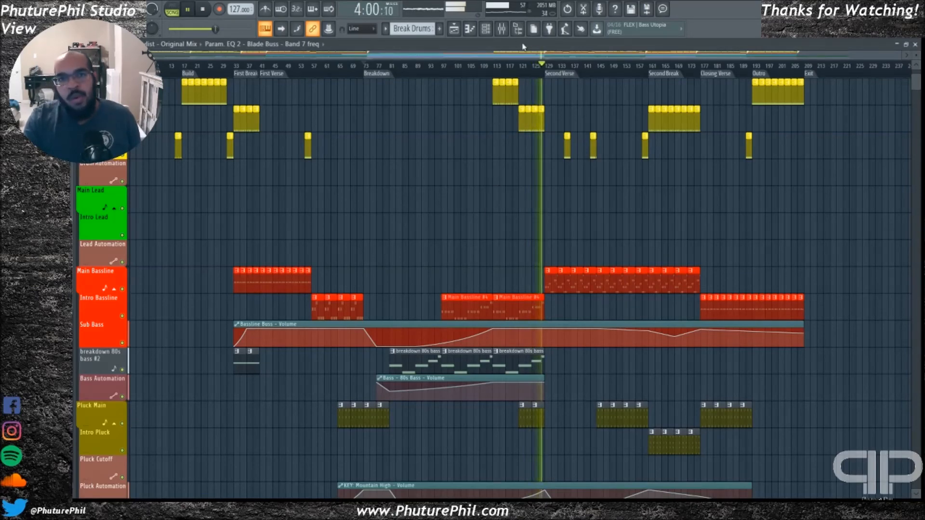
Open the mixer during playback, review its grouped inserts, stop playback, and return to the playlist's upper tracks
click(502, 29)
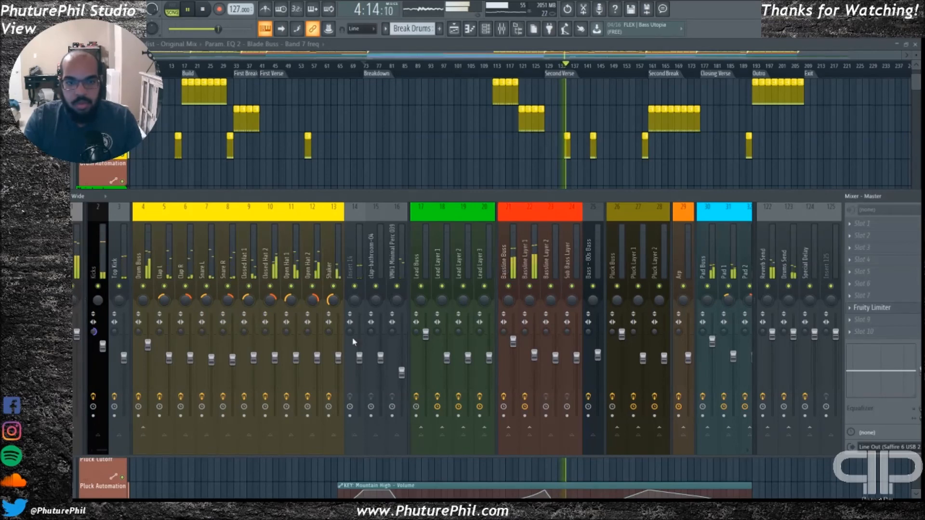
drag(103, 451, 148, 451)
key(space)
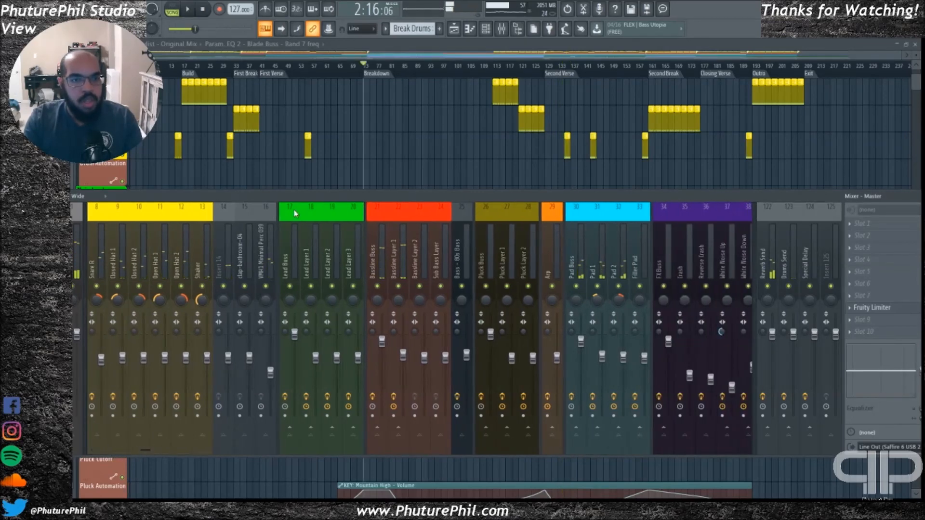
click(371, 59)
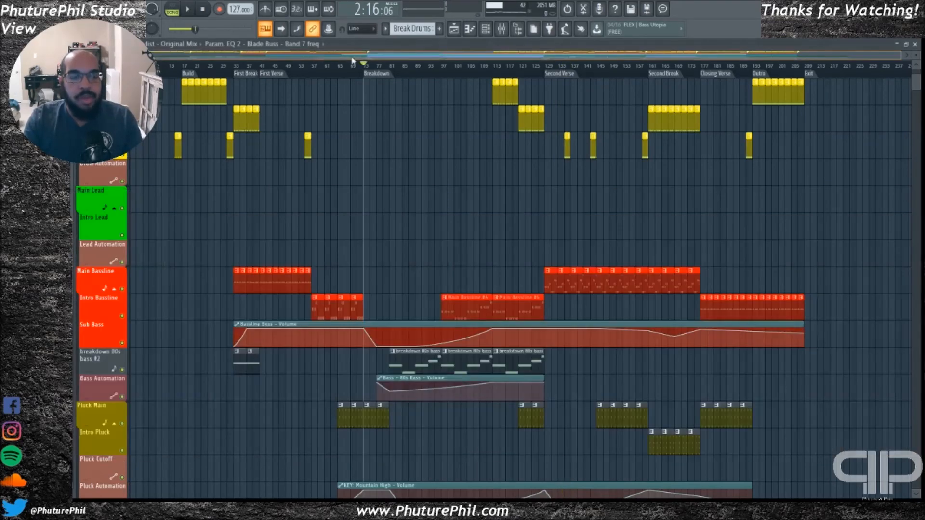
scroll(379, 291, up, 5)
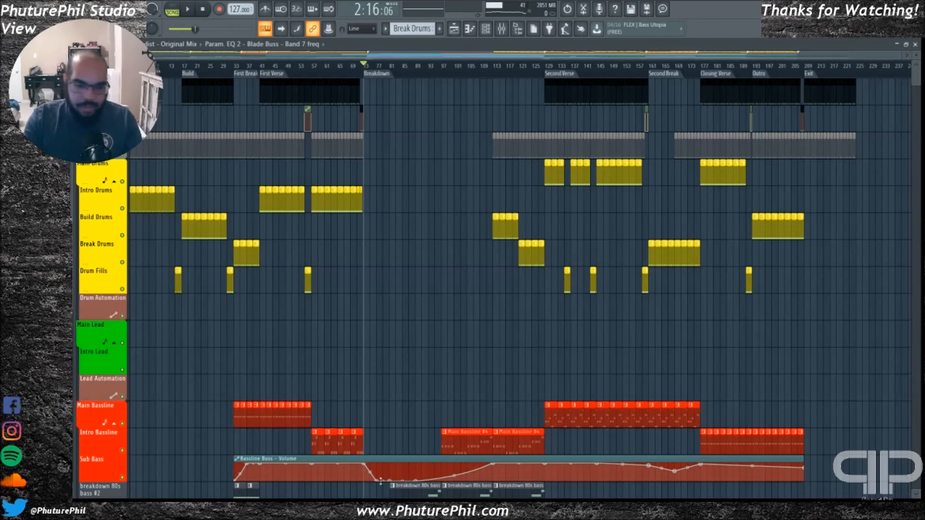
mouse_move(401, 55)
mouse_down()
mouse_move(517, 66)
mouse_move(346, 55)
mouse_move(637, 60)
mouse_move(390, 62)
mouse_up()
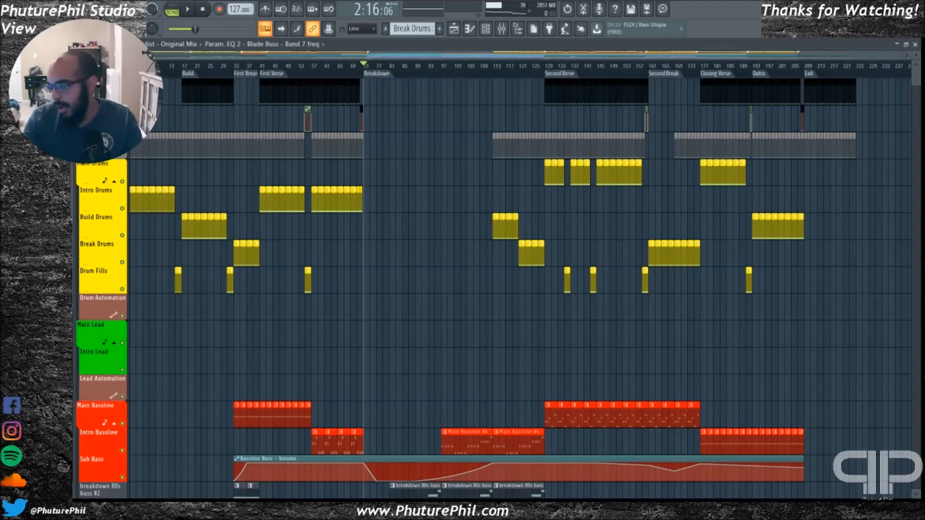
drag(497, 57, 413, 56)
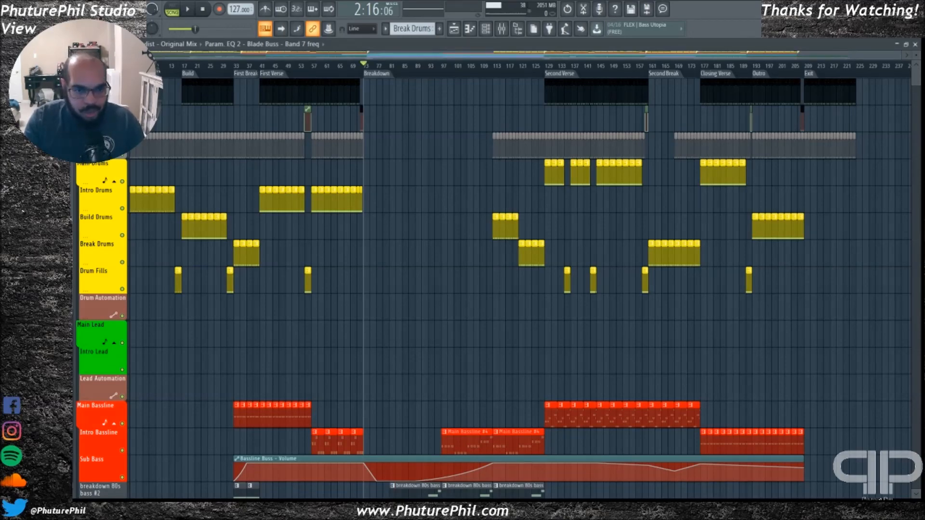
scroll(440, 225, down, 5)
scroll(428, 244, down, 8)
scroll(406, 227, up, 15)
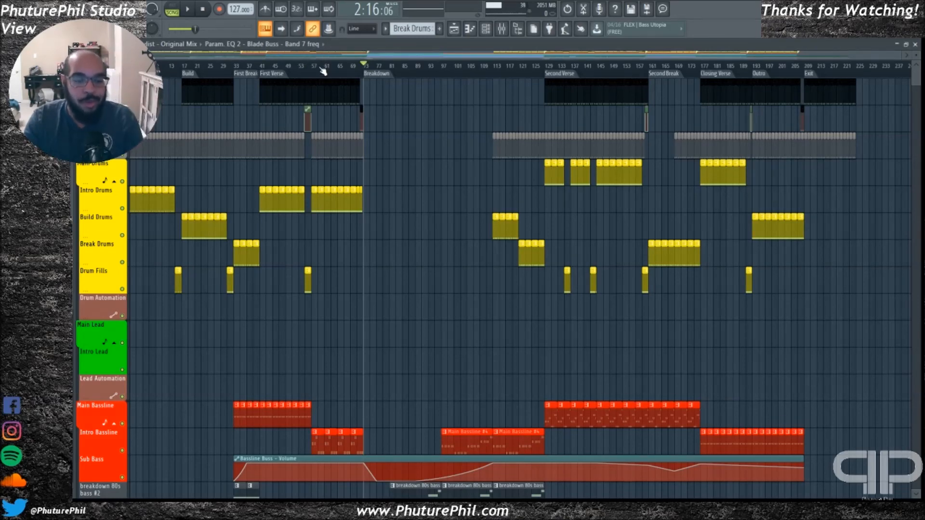
drag(311, 57, 281, 58)
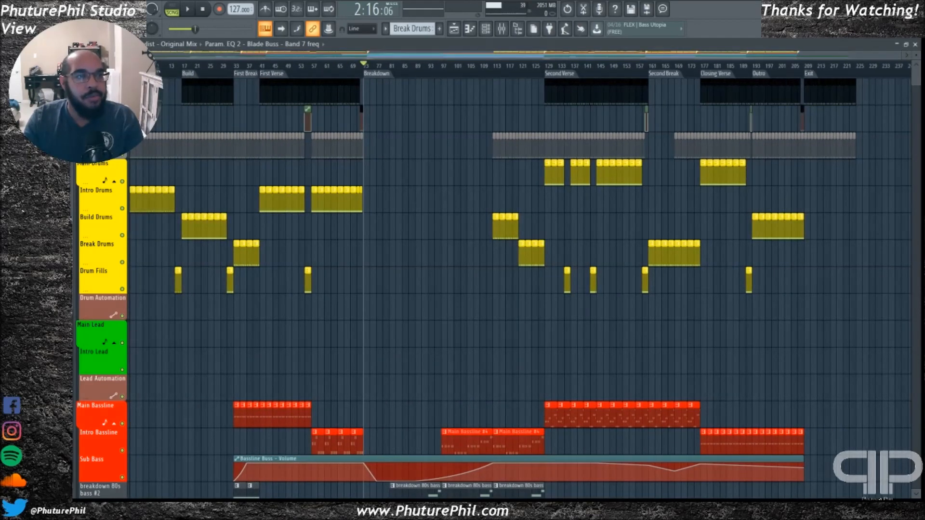